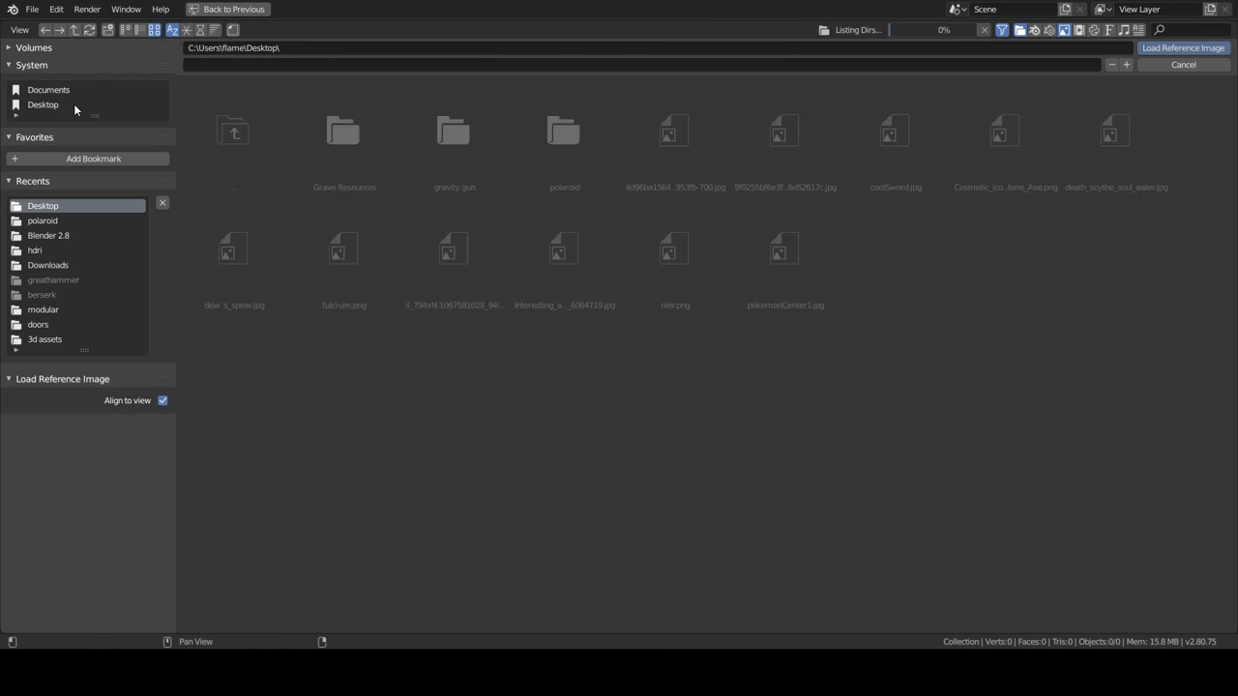
# Step: Add a cylinder and scale its X and Y down to about 0.13
pyautogui.hotkey('shift', 'a')
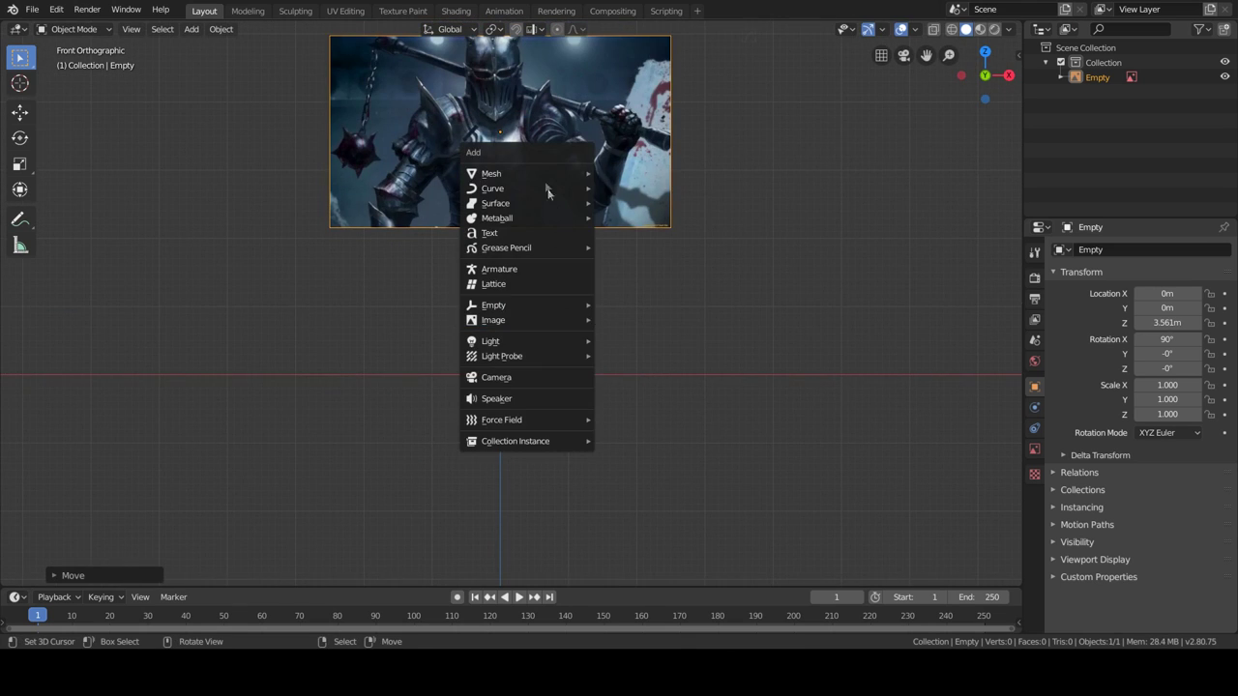
pyautogui.click(658, 276)
pyautogui.press('s')
pyautogui.hotkey('shift', 'z')
pyautogui.click(534, 376)
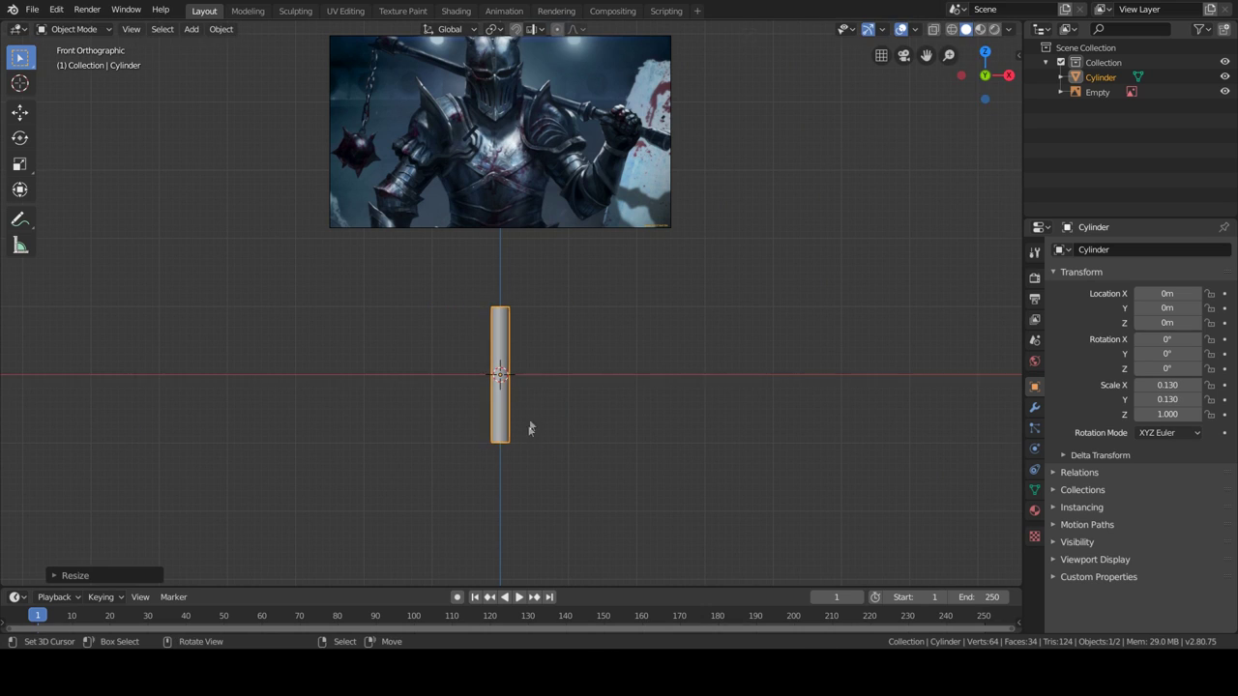
# Step: Shorten the cylinder's height along Z to about 0.392
pyautogui.scroll(2, 529, 419)
pyautogui.press('s')
pyautogui.press('z')
pyautogui.click(537, 440)
# Step: In Edit Mode, select the cylinder's bottom ring and scale it wider into a flare
pyautogui.keyDown('shift'); pyautogui.moveTo(540, 456); pyautogui.dragTo(563, 400, button='middle'); pyautogui.keyUp('shift')
pyautogui.press('Tab')
pyautogui.scroll(3, 542, 407)
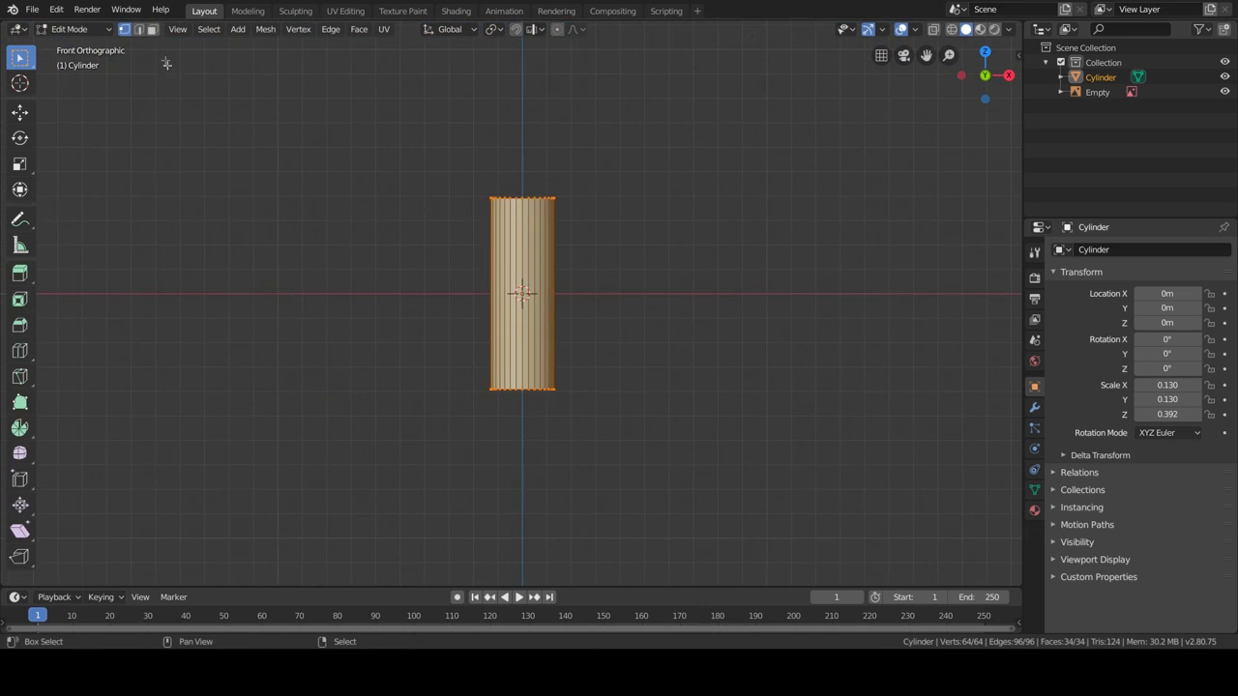
pyautogui.click(513, 426)
pyautogui.click(710, 427)
pyautogui.click(728, 428)
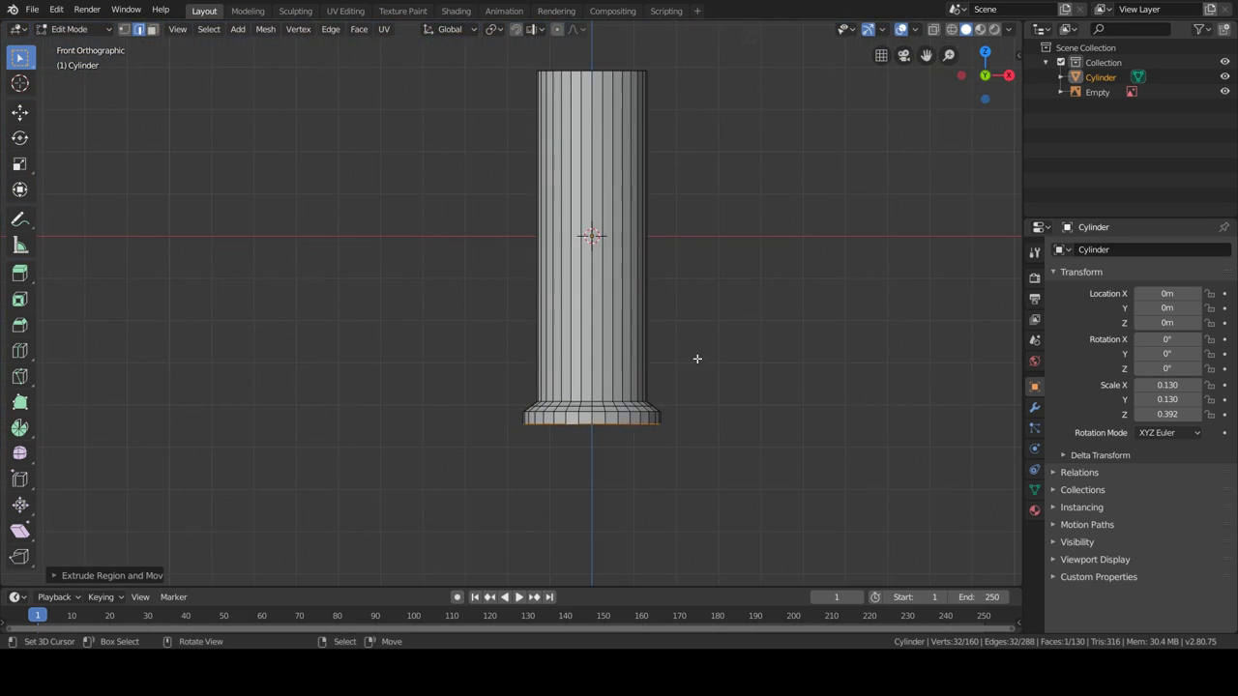
# Step: Reposition the bottom ring vertically with smooth proportional falloff to shape the base
pyautogui.press('g')
pyautogui.click(701, 290)
pyautogui.press('g')
pyautogui.click(705, 373)
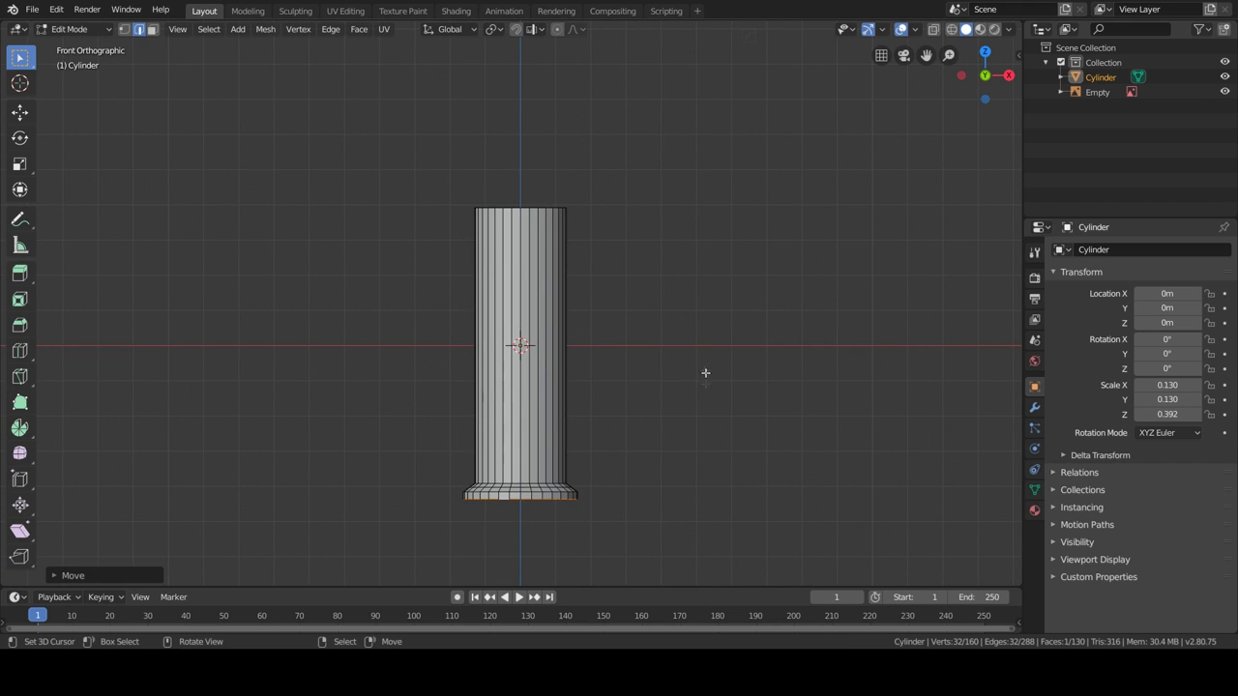
pyautogui.hotkey('ctrl', 'z')
pyautogui.press('g')
pyautogui.press('z')
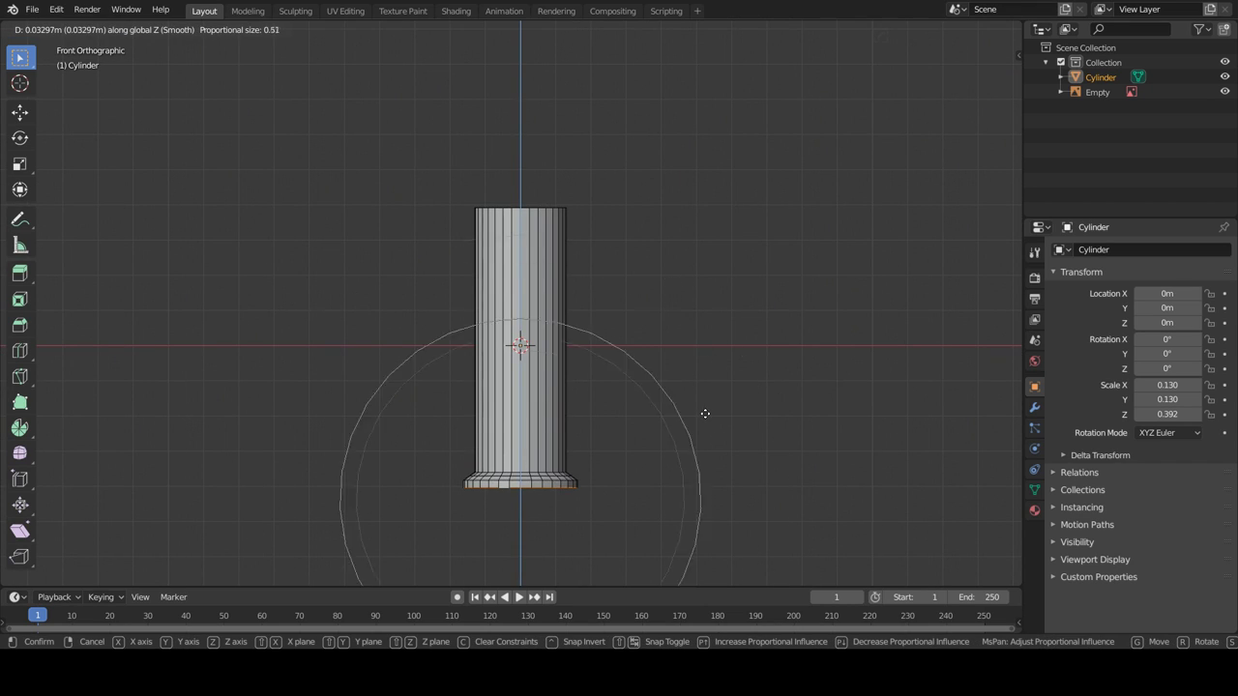
pyautogui.click(701, 405)
# Step: Inset the bottom face and widen the base's bottom rim
pyautogui.scroll(-3, 605, 435)
pyautogui.scroll(5, 758, 303)
pyautogui.press('i')
pyautogui.click(733, 296)
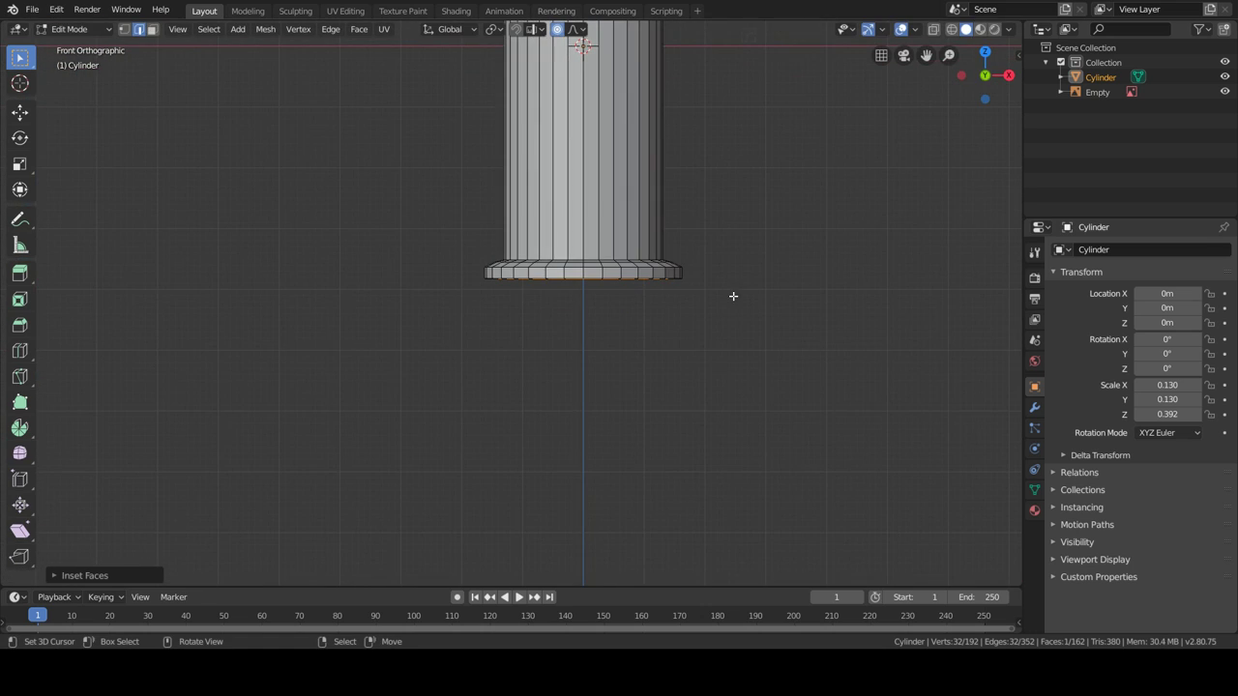
pyautogui.press('Escape')
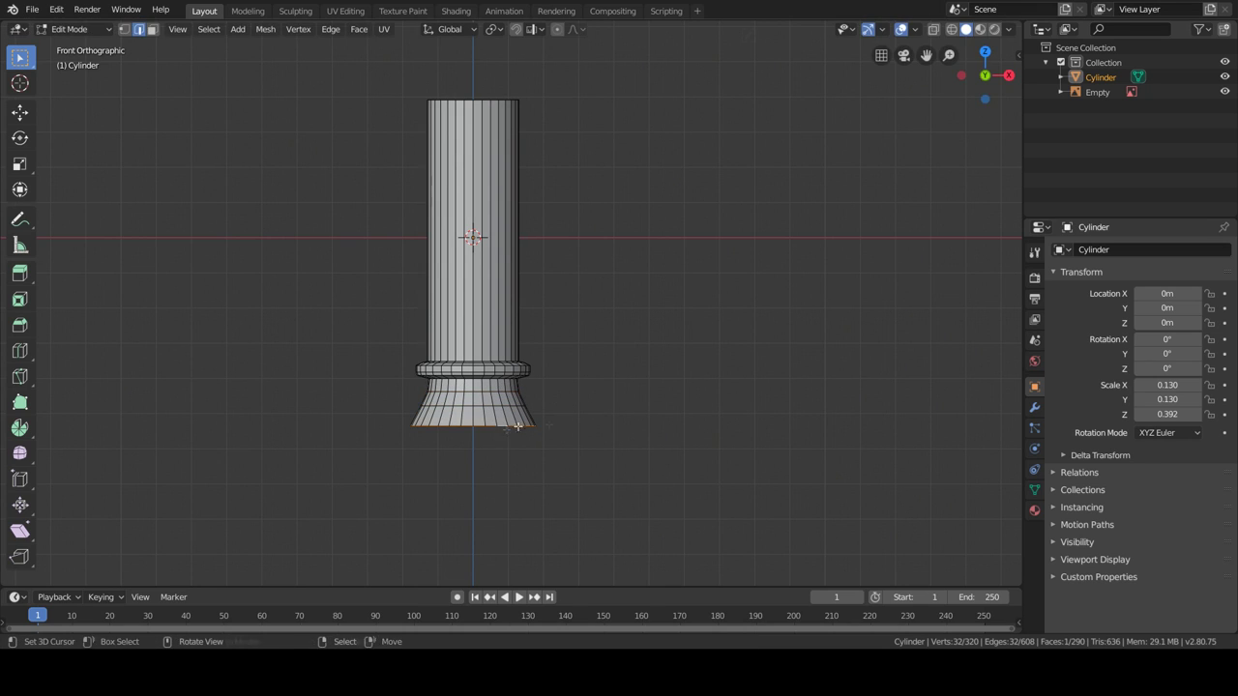
pyautogui.click(620, 420)
pyautogui.click(668, 437)
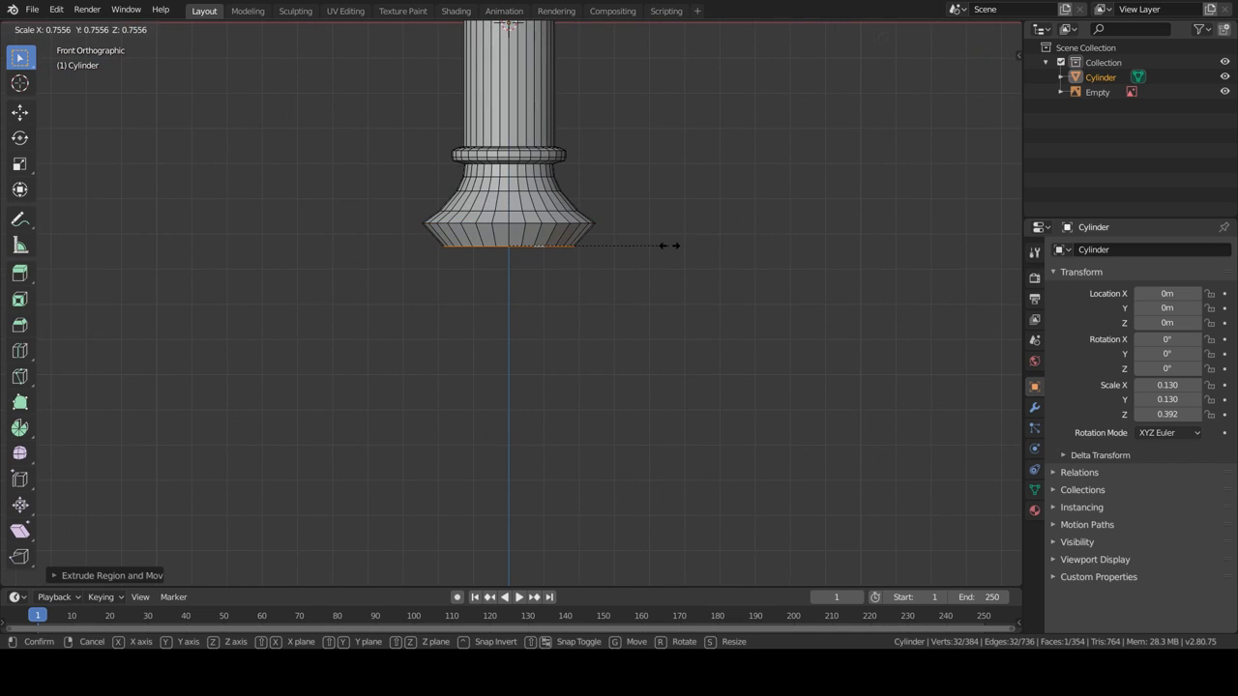
# Step: Scale, lower and re-extrude the bottom rim into a narrow section and thicker lower end
pyautogui.click(667, 246)
pyautogui.press('s')
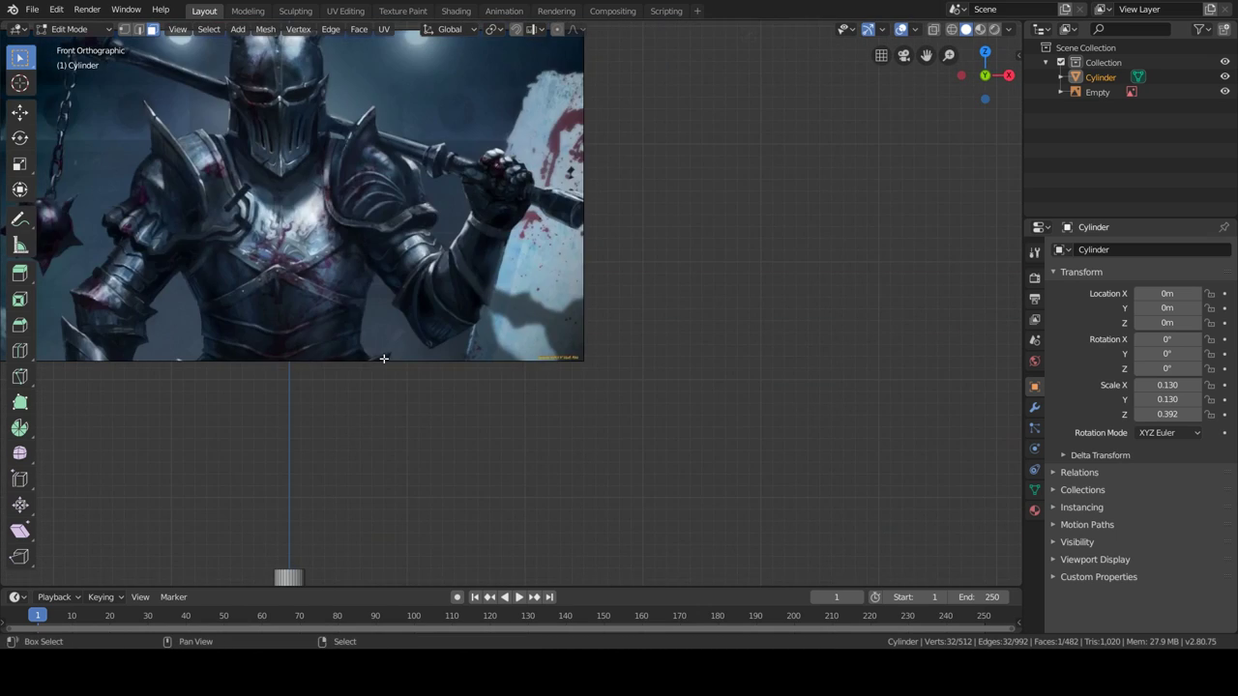
pyautogui.press('g')
pyautogui.press('z')
pyautogui.click(547, 429)
pyautogui.scroll(5, 552, 345)
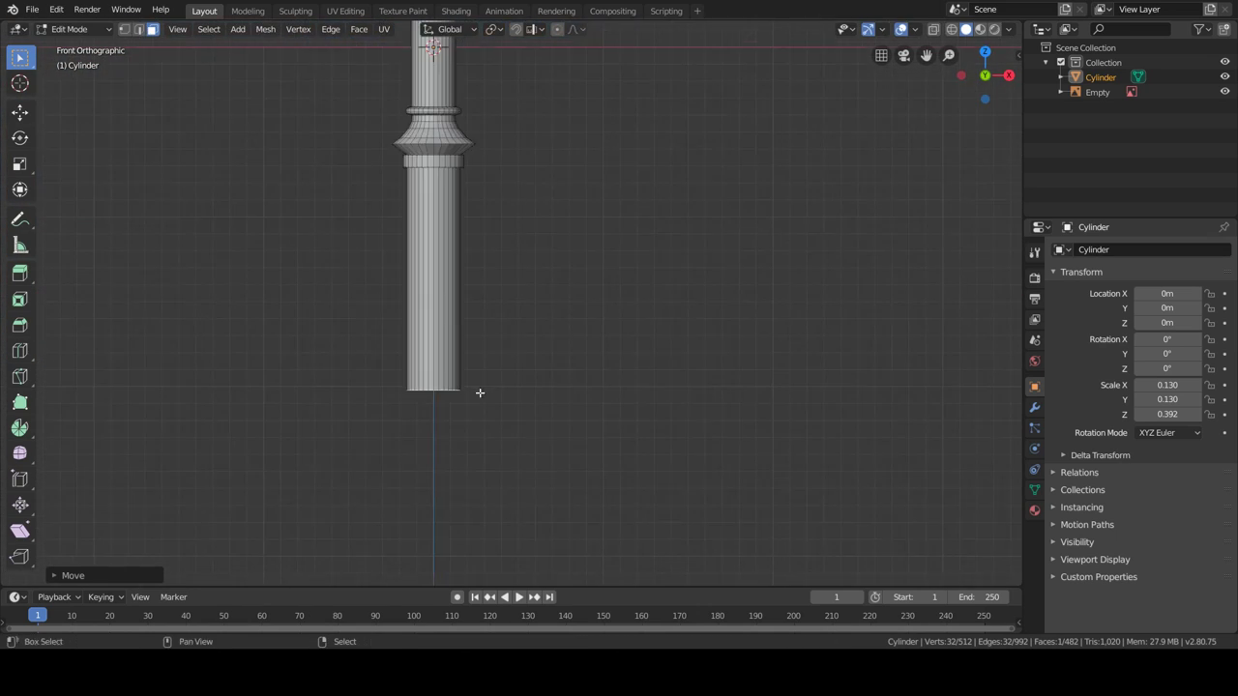
pyautogui.click(559, 348)
pyautogui.press('e')
pyautogui.scroll(-7, 579, 265)
pyautogui.scroll(3, 594, 284)
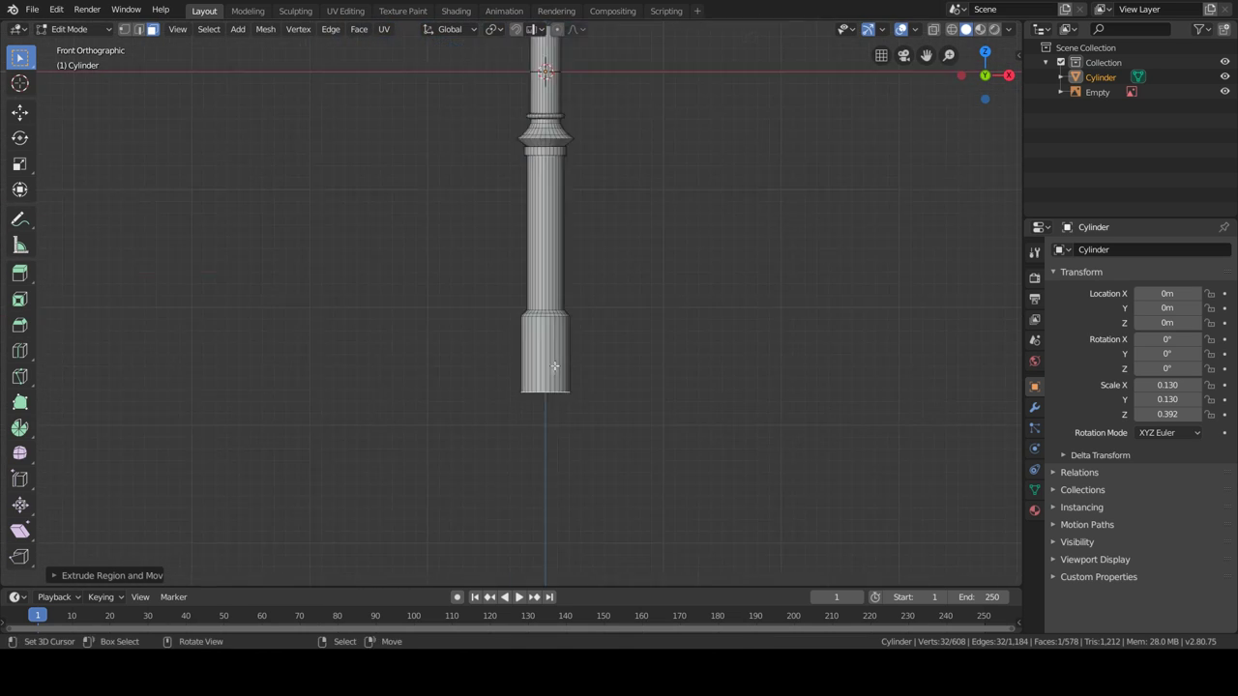
pyautogui.scroll(5, 641, 361)
# Step: Move the whole cylinder down along Z to -2.3863 m in Object Mode
pyautogui.press('Tab')
pyautogui.scroll(-3, 619, 300)
pyautogui.press('g')
pyautogui.press('z')
pyautogui.click(540, 433)
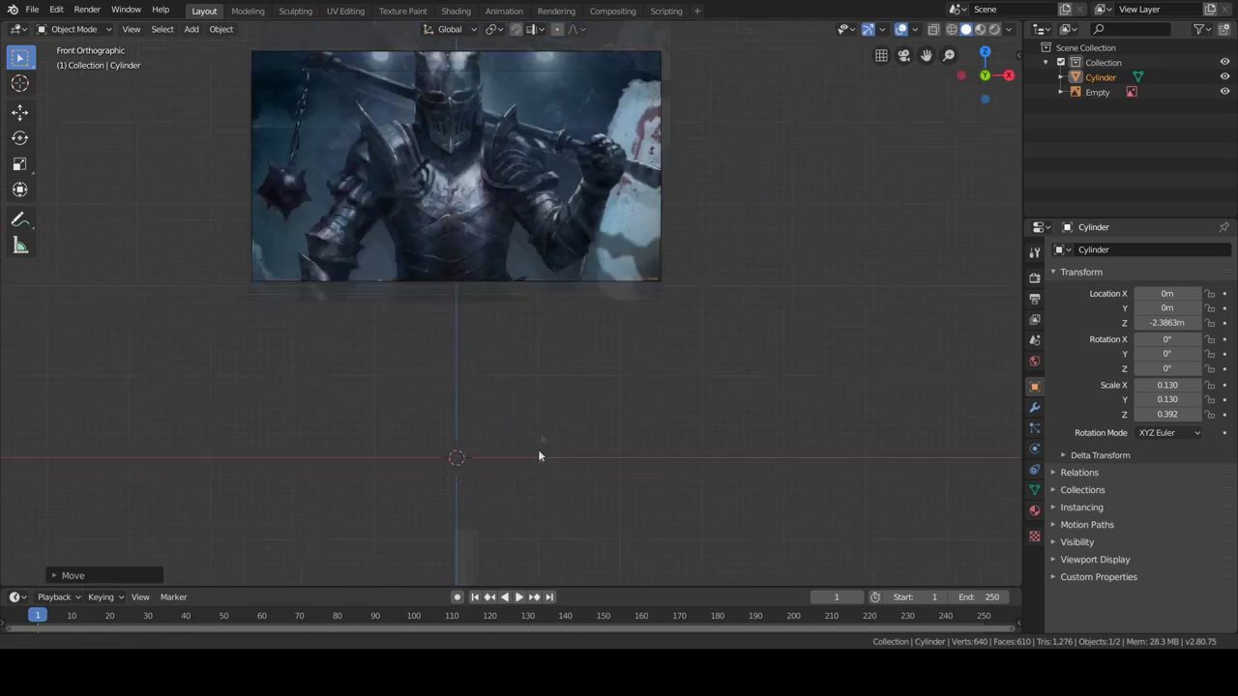
# Step: Raise the cylinder's top ring along Z to lengthen the shaft
pyautogui.scroll(4, 571, 271)
pyautogui.press('Tab')
pyautogui.keyDown('shift'); pyautogui.scroll(-2, 582, 328); pyautogui.keyUp('shift')
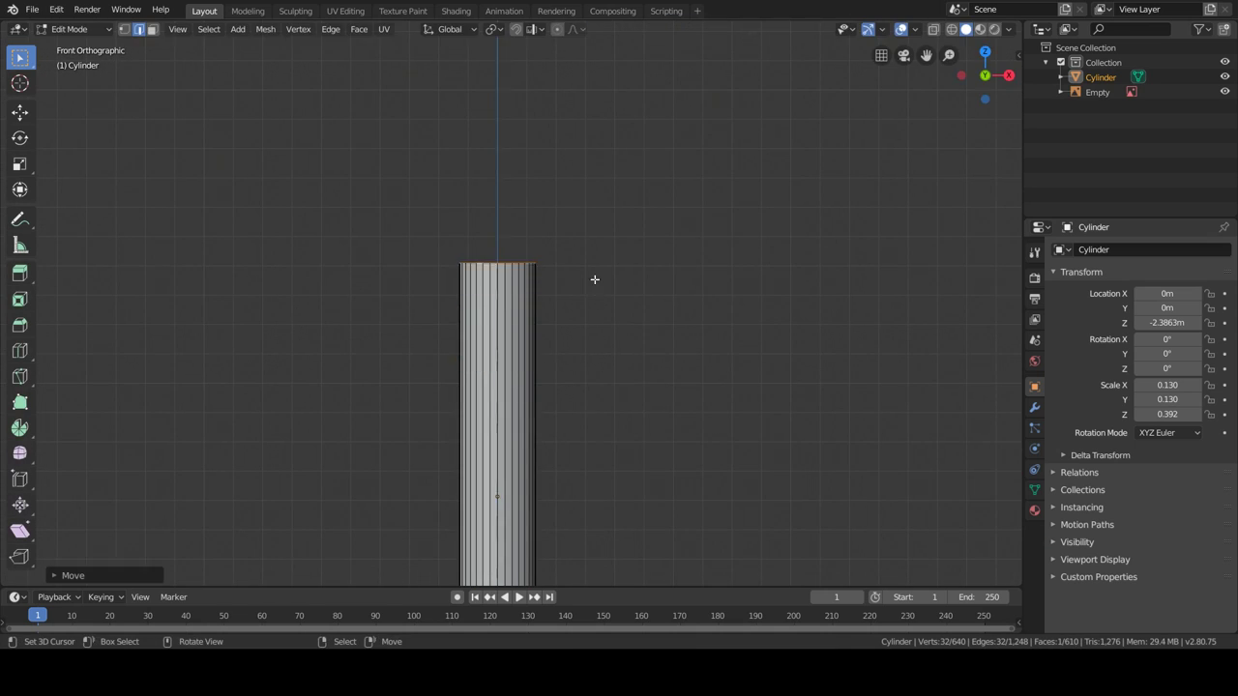
pyautogui.scroll(-6, 580, 406)
pyautogui.keyDown('shift'); pyautogui.scroll(-1, 557, 438); pyautogui.keyUp('shift')
pyautogui.keyDown('shift'); pyautogui.scroll(-2, 545, 407); pyautogui.keyUp('shift')
pyautogui.keyDown('shift'); pyautogui.scroll(-2, 541, 411); pyautogui.keyUp('shift')
pyautogui.keyDown('shift'); pyautogui.scroll(3, 536, 426); pyautogui.keyUp('shift')
pyautogui.press('g')
pyautogui.press('z')
pyautogui.click(559, 257)
# Step: Extrude the top ring and flare it outward into a wider step
pyautogui.press('a')
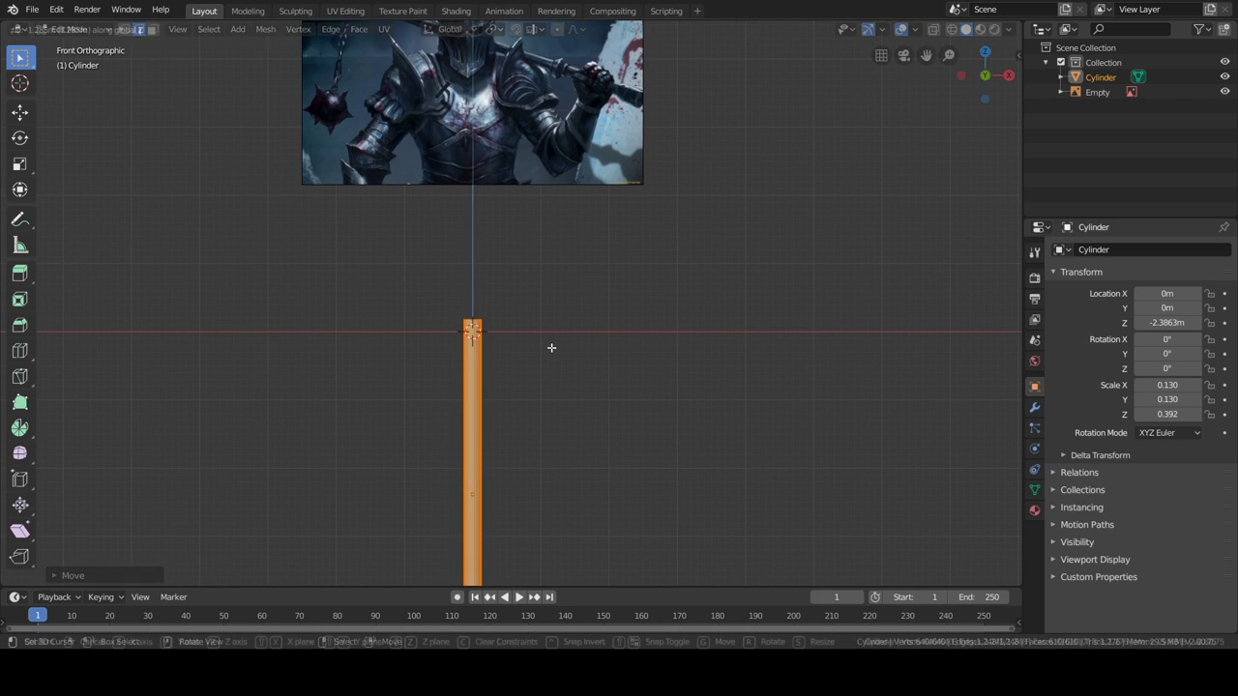
pyautogui.scroll(-3, 448, 339)
pyautogui.scroll(3, 423, 319)
pyautogui.scroll(3, 637, 425)
pyautogui.scroll(2, 508, 301)
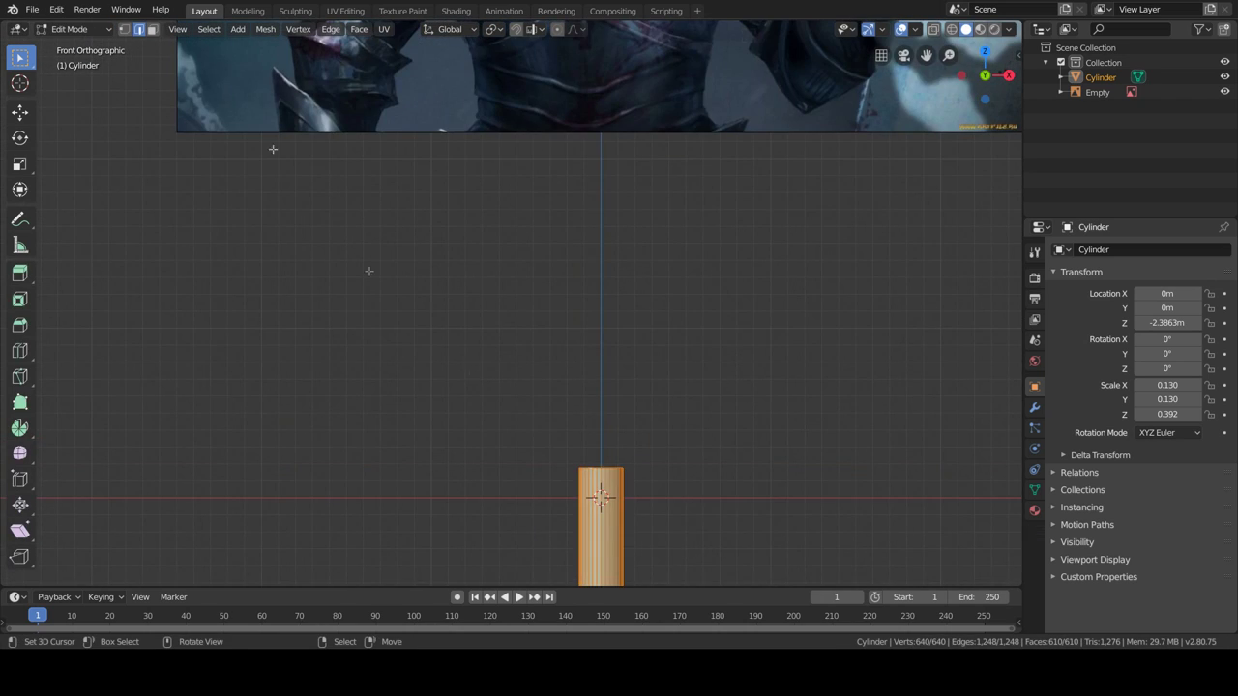
pyautogui.press('e')
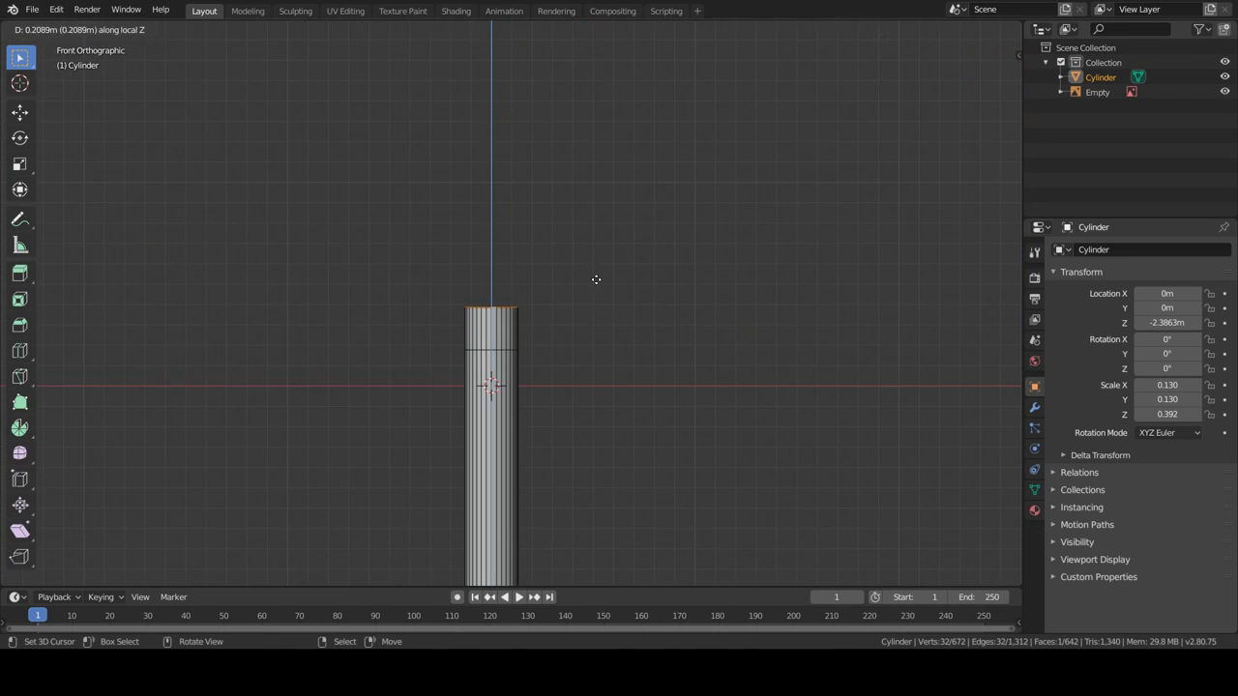
pyautogui.press('s')
pyautogui.click(621, 292)
pyautogui.scroll(-5, 533, 235)
pyautogui.scroll(5, 580, 352)
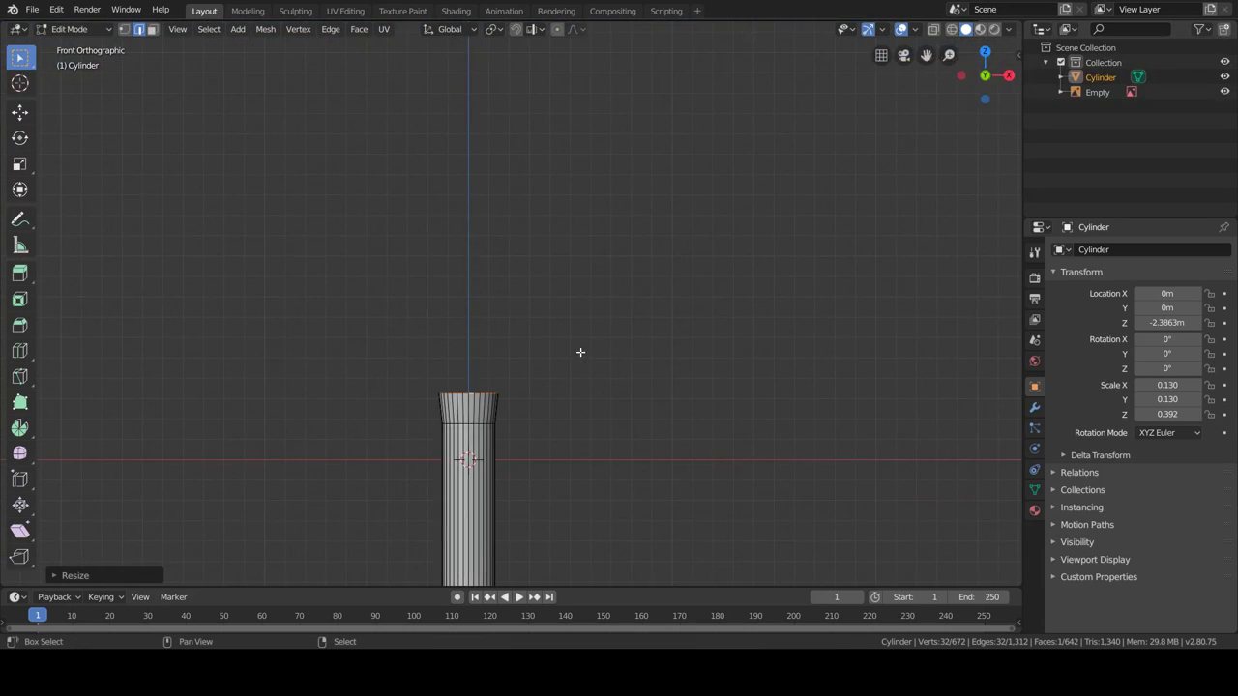
pyautogui.click(596, 283)
# Step: Extrude two more stepped ring sections above the flared top
pyautogui.scroll(-5, 597, 283)
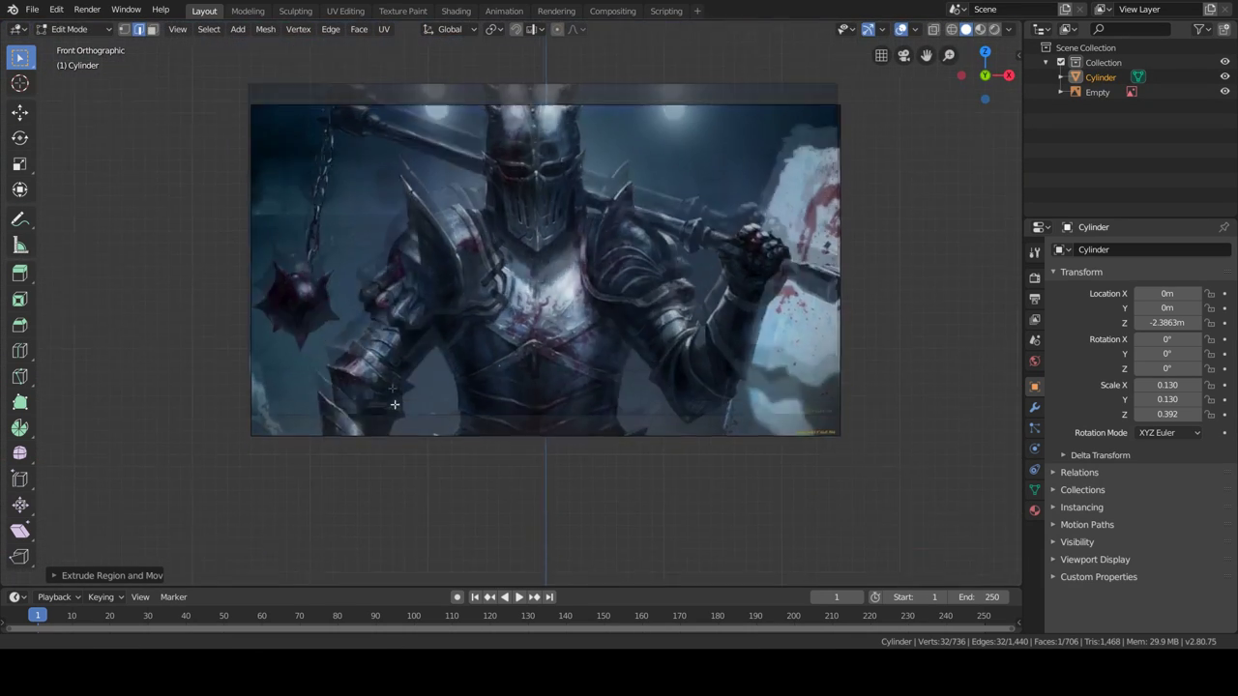
pyautogui.scroll(5, 602, 368)
pyautogui.press('e')
pyautogui.click(622, 368)
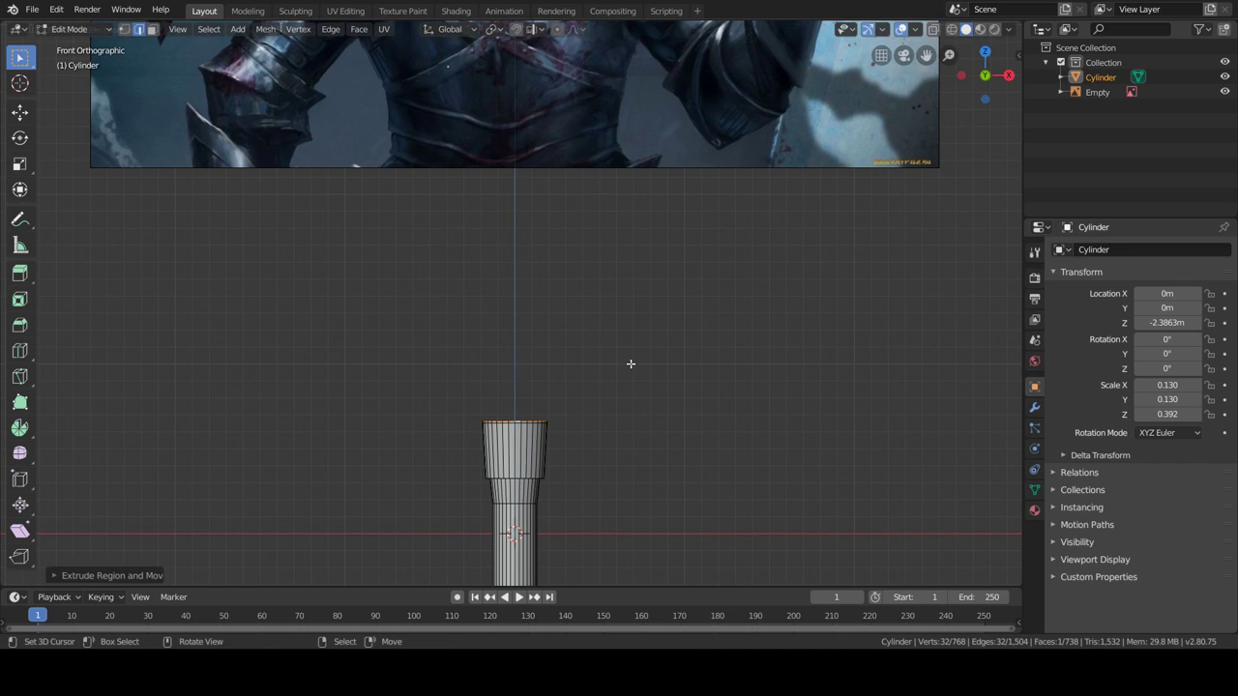
pyautogui.press('e')
pyautogui.click(657, 318)
pyautogui.scroll(3, 553, 409)
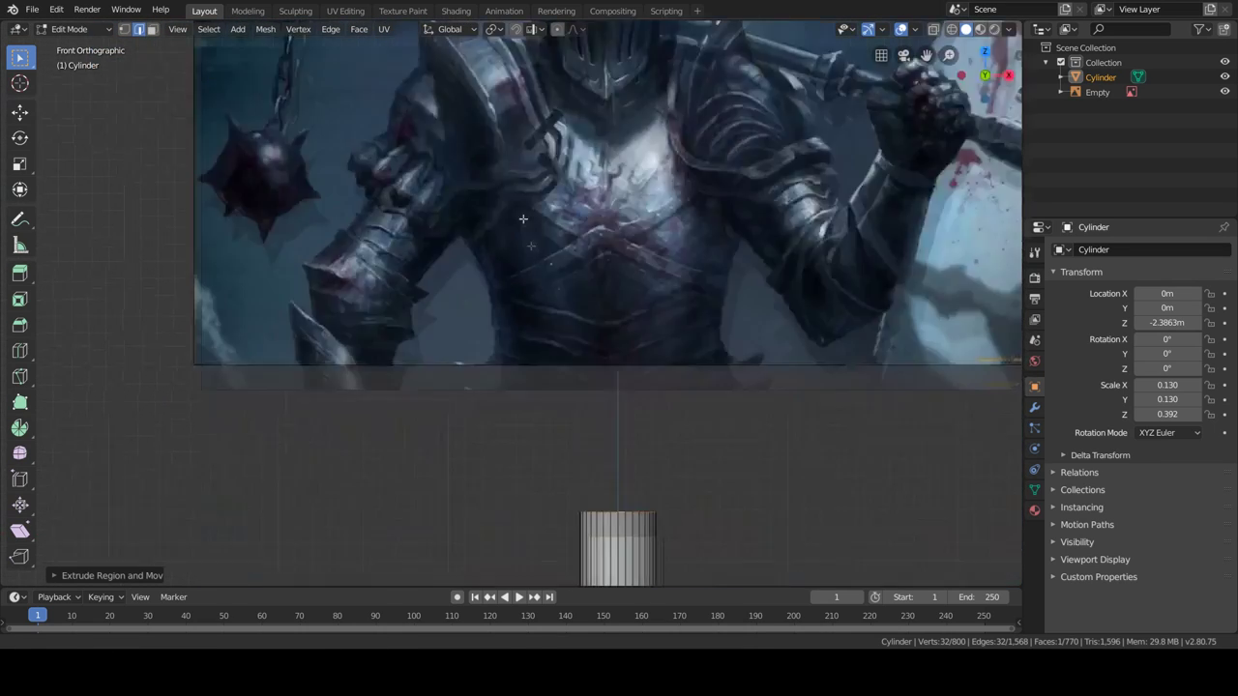
pyautogui.scroll(5, 523, 219)
# Step: Apply the cylinder's scale so it reads 1.000 on all axes
pyautogui.press('Tab')
pyautogui.click(221, 30)
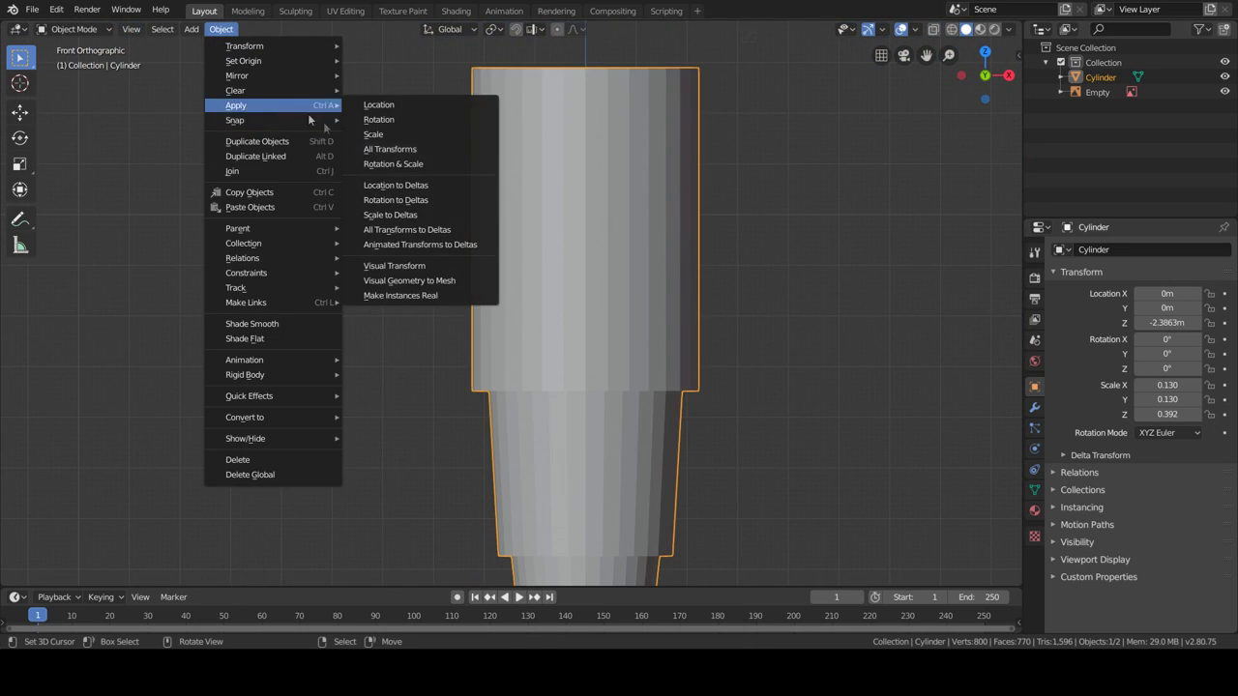
pyautogui.click(374, 139)
pyautogui.press('Tab')
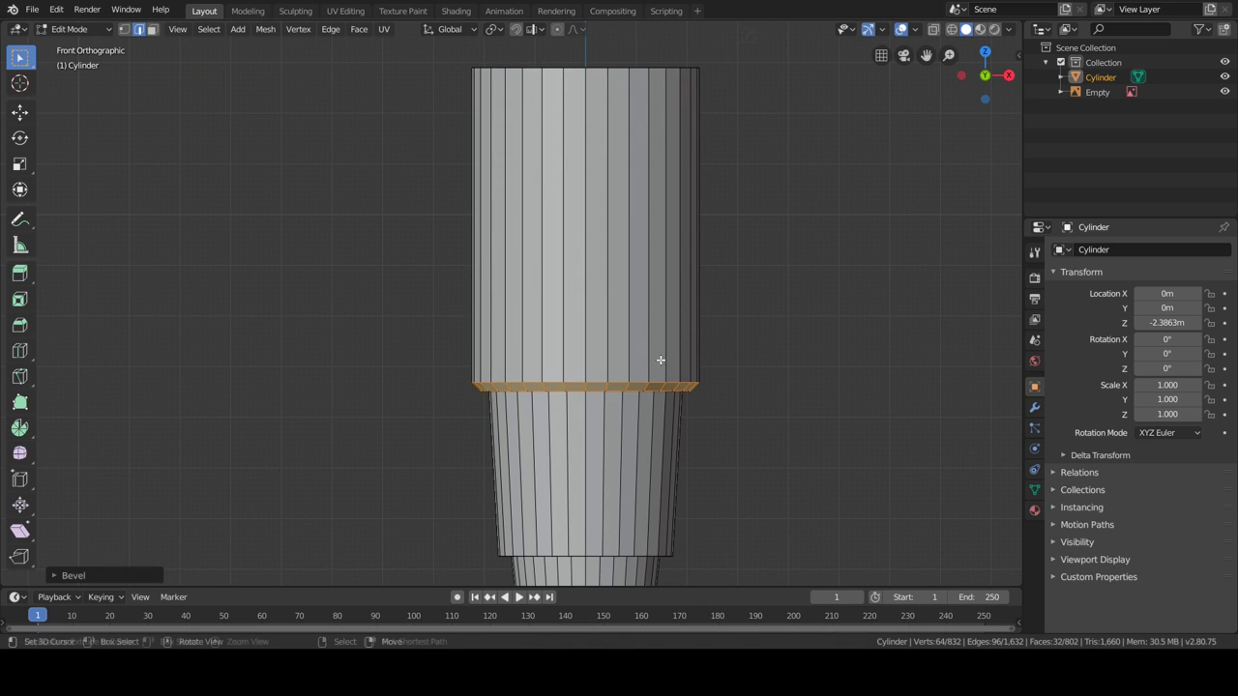
# Step: Loop-cut the upper section, then inset and scale a face band into a ridge groove
pyautogui.hotkey('ctrl', 'r')
pyautogui.click(660, 363)
pyautogui.keyDown('ctrl'); pyautogui.click(152, 29); pyautogui.keyUp('ctrl')
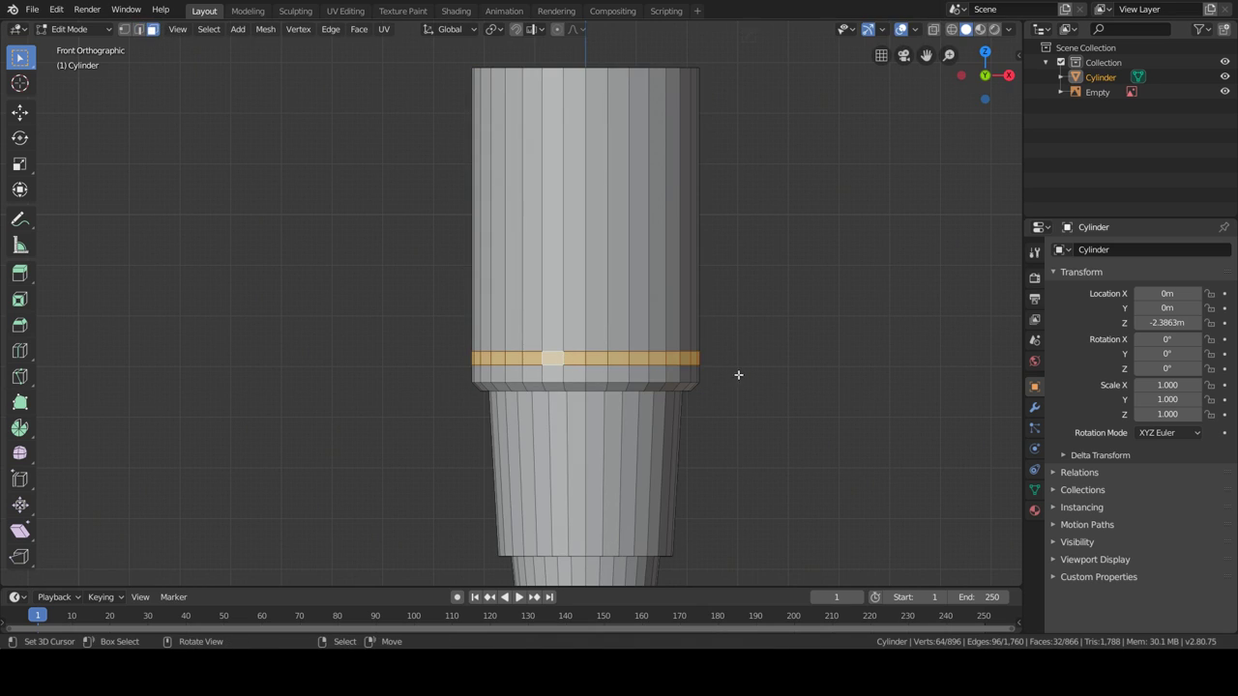
pyautogui.press('i')
pyautogui.click(729, 368)
pyautogui.press('s')
pyautogui.hotkey('shift', 'z')
pyautogui.click(865, 397)
# Step: Sharpen the model's edges with Hops Ssharpen
pyautogui.press('Tab')
pyautogui.moveTo(865, 397); pyautogui.dragTo(739, 373, button='middle')
pyautogui.scroll(-3, 739, 373)
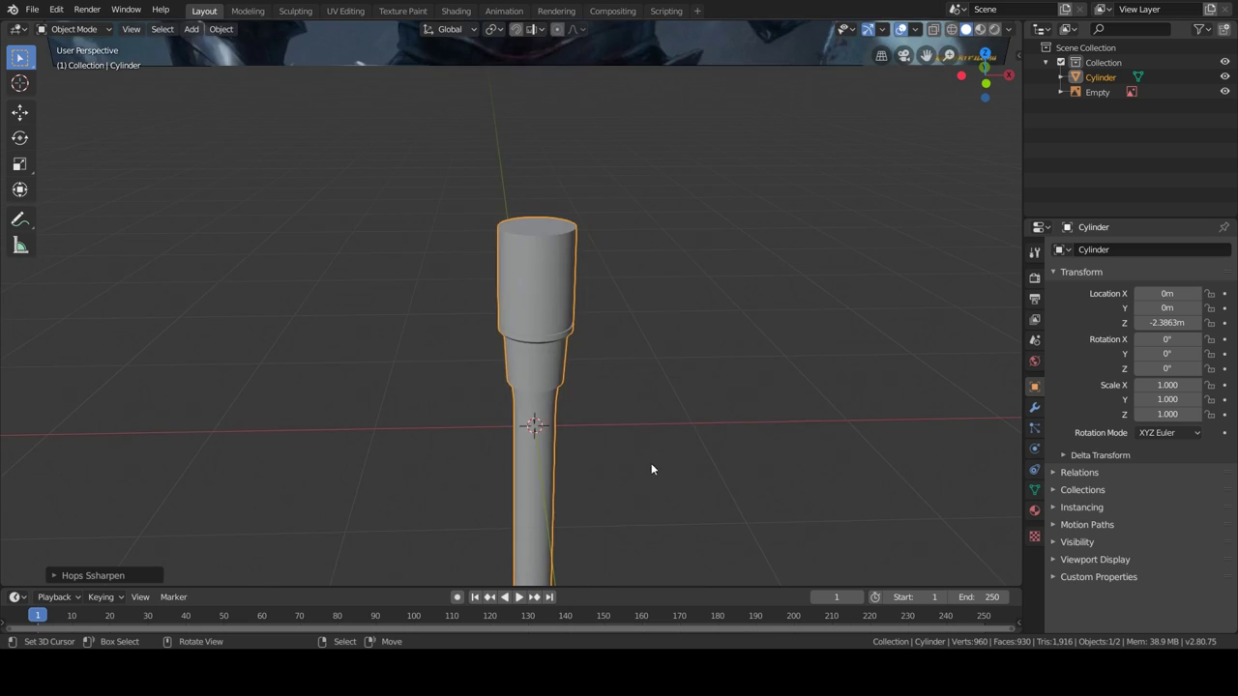
# Step: Orbit and pan around the shaft, entering Edit Mode with edge selection
pyautogui.moveTo(677, 290); pyautogui.dragTo(601, 224, button='middle')
pyautogui.scroll(3, 509, 545)
pyautogui.keyDown('shift'); pyautogui.moveTo(509, 544); pyautogui.dragTo(566, 354, button='middle'); pyautogui.keyUp('shift')
pyautogui.scroll(-3, 566, 354)
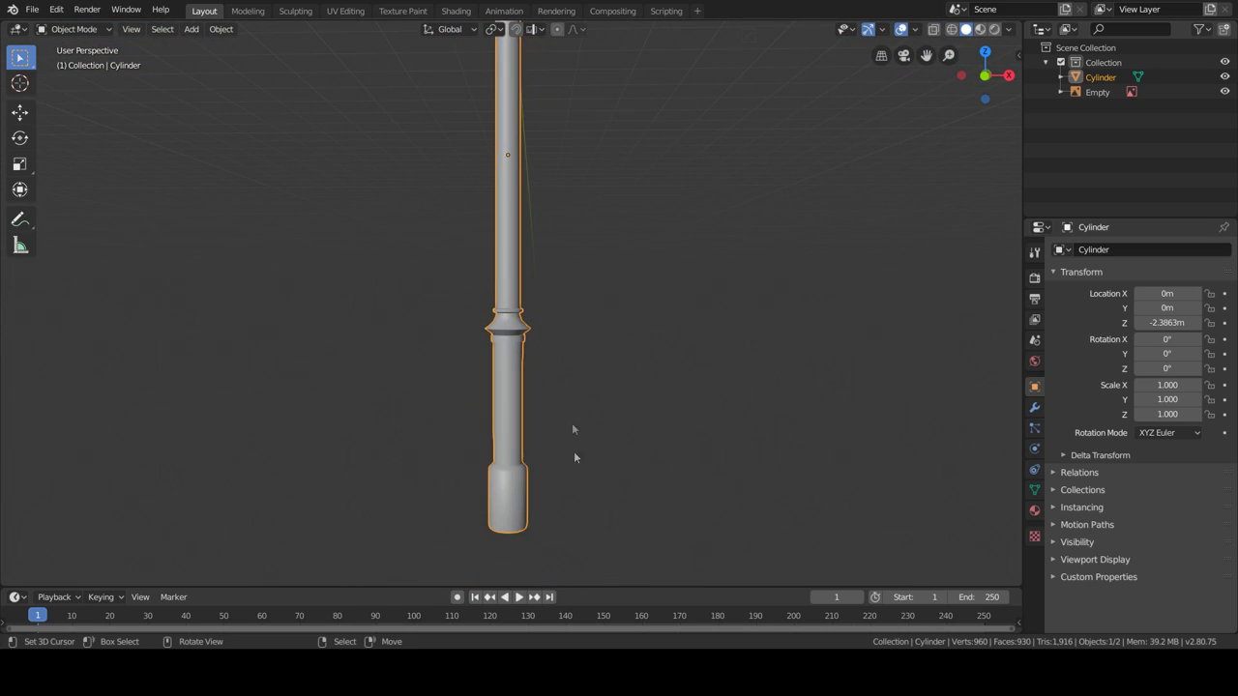
pyautogui.press('Tab')
pyautogui.scroll(2, 574, 428)
pyautogui.click(141, 31)
pyautogui.press('Tab')
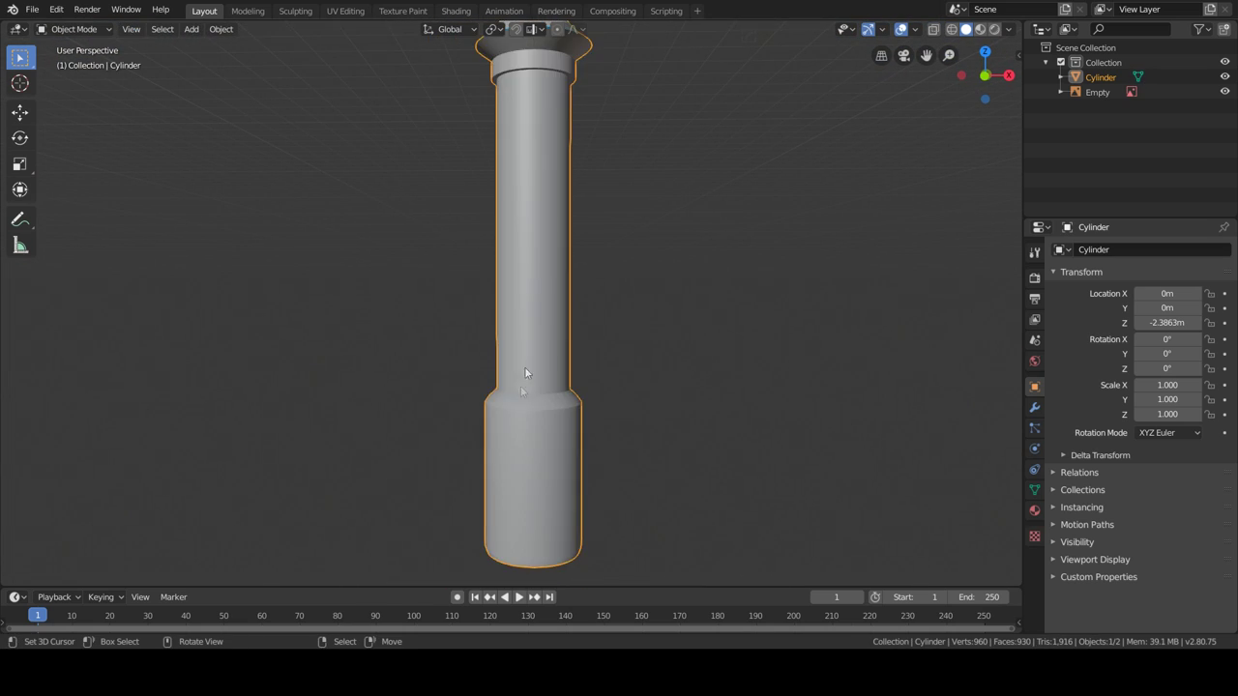
pyautogui.scroll(-4, 524, 367)
pyautogui.keyDown('shift'); pyautogui.moveTo(524, 367); pyautogui.dragTo(571, 581, button='middle'); pyautogui.keyUp('shift')
pyautogui.scroll(3, 572, 462)
pyautogui.press('Tab')
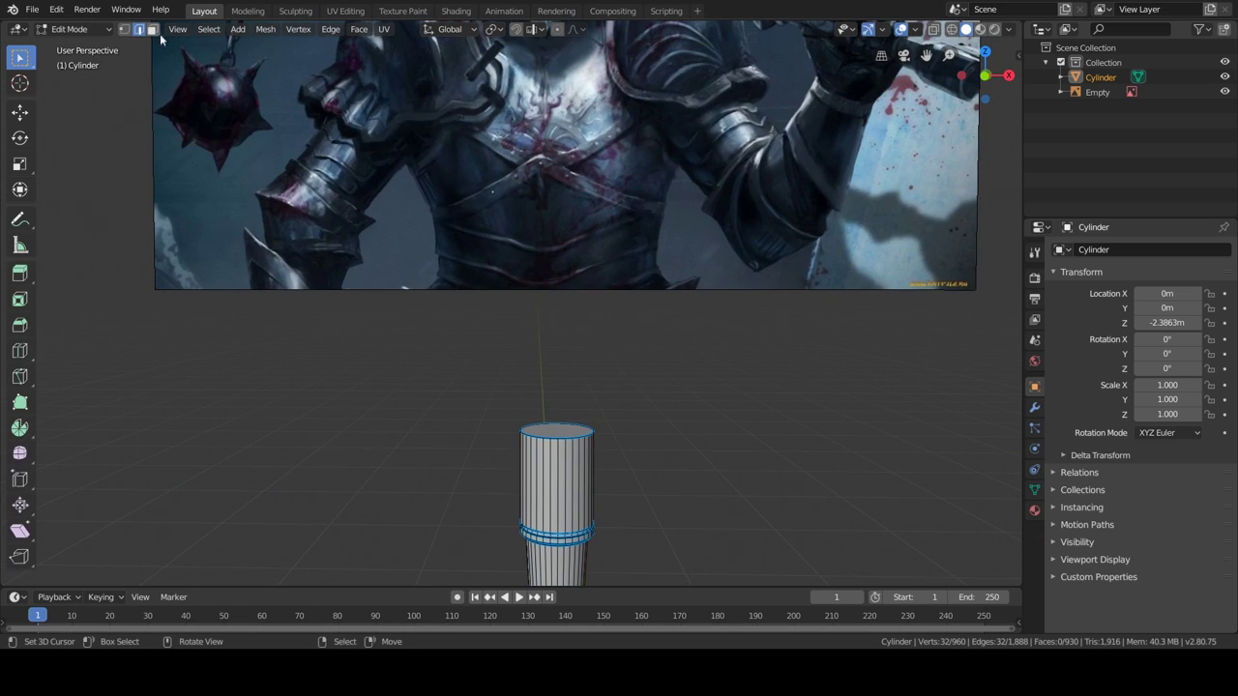
# Step: Extrude and shrink the top edge loop twice to close it into a domed cap
pyautogui.press('e')
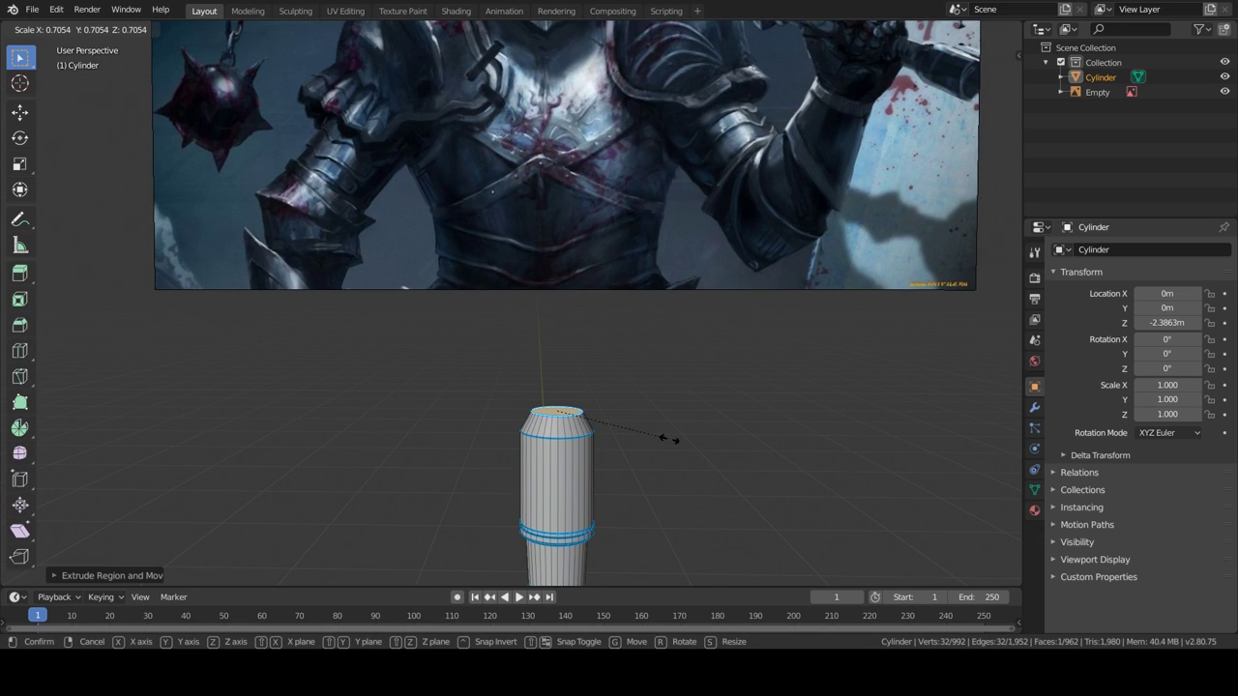
pyautogui.click(615, 418)
pyautogui.scroll(2, 595, 443)
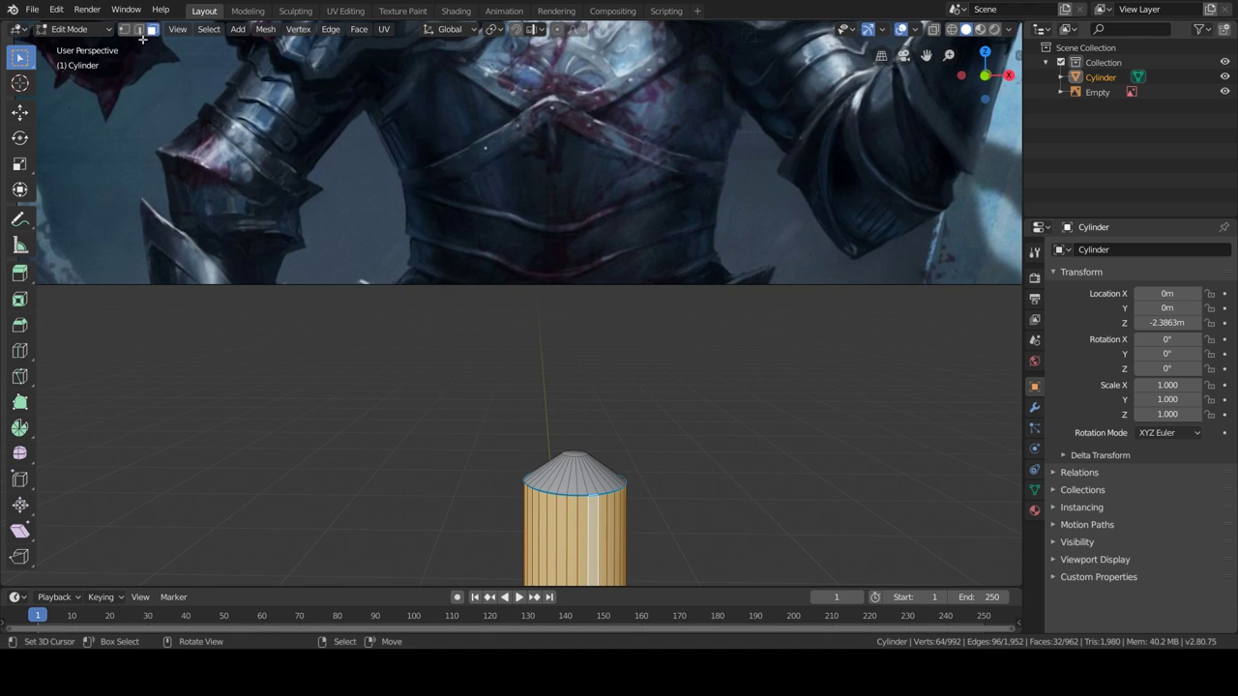
pyautogui.rightClick(566, 498)
pyautogui.click(581, 474)
pyautogui.press('e')
pyautogui.rightClick(629, 472)
pyautogui.press('s')
pyautogui.click(748, 479)
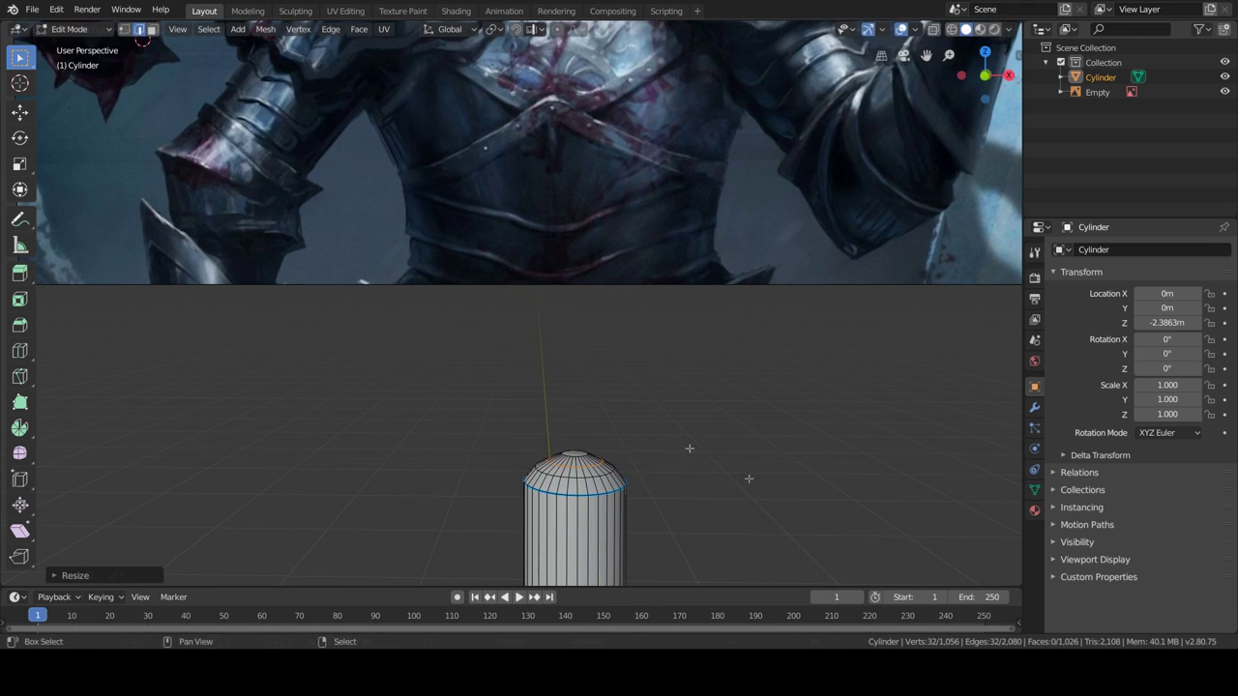
# Step: Return to Object Mode and view the finished handle from an elevated angle
pyautogui.press('Tab')
pyautogui.moveTo(564, 479)
pyautogui.mouseDown(button='middle')
pyautogui.moveTo(547, 376)
pyautogui.moveTo(457, 312)
pyautogui.moveTo(525, 415)
pyautogui.mouseUp(button='middle')
pyautogui.hotkey('shift', 's')
pyautogui.hotkey('shift', 'a')
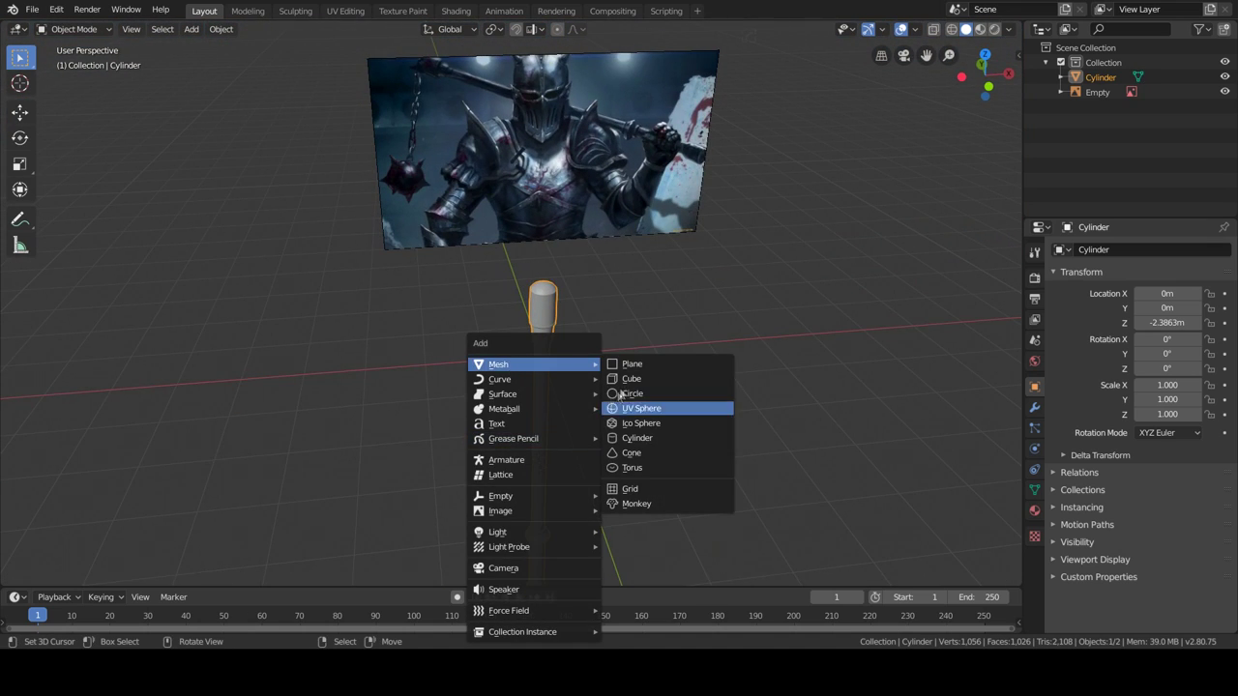
# Step: Add a cube and delete two of its faces to open the box
pyautogui.click(629, 379)
pyautogui.press('Tab')
pyautogui.press('KP_Decimal')
pyautogui.press('3')
pyautogui.click(511, 387)
pyautogui.moveTo(359, 358)
pyautogui.mouseDown(button='middle')
pyautogui.moveTo(534, 378)
pyautogui.moveTo(580, 406)
pyautogui.mouseUp(button='middle')
pyautogui.press('x')
pyautogui.hotkey('ctrl', 'r')
pyautogui.click(508, 275)
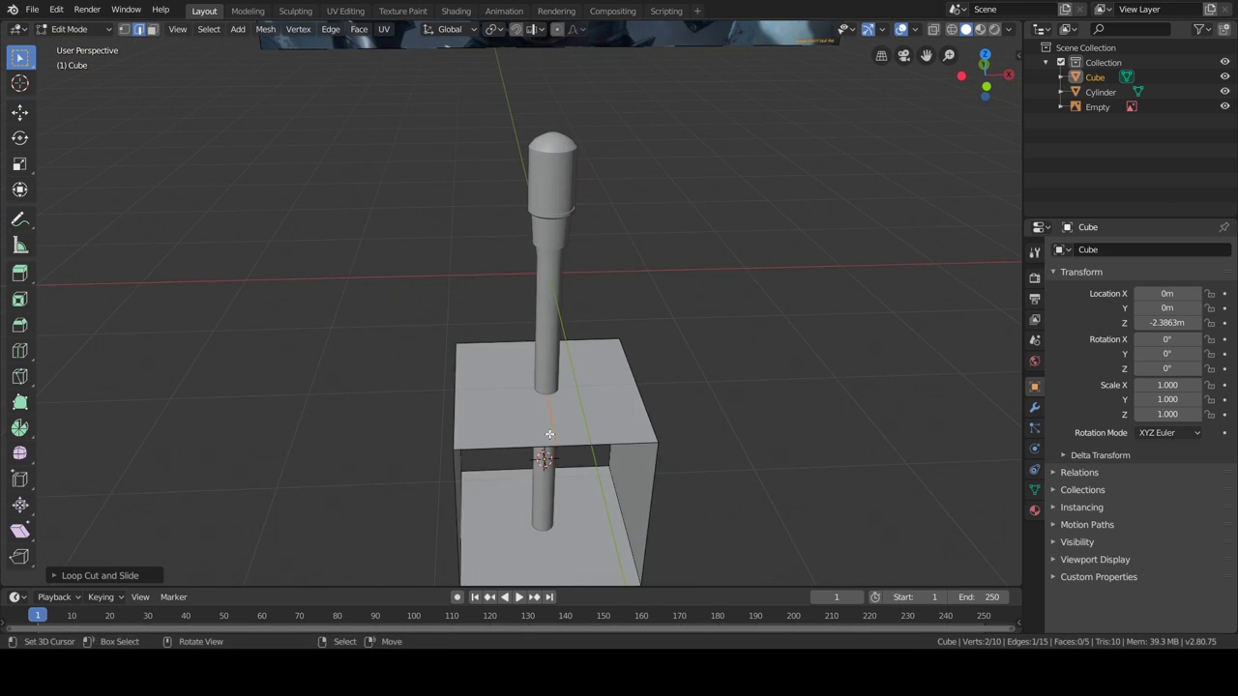
# Step: Scale the new loop cut along Z to shape the open frame into a hexagon
pyautogui.press('g')
pyautogui.press('z')
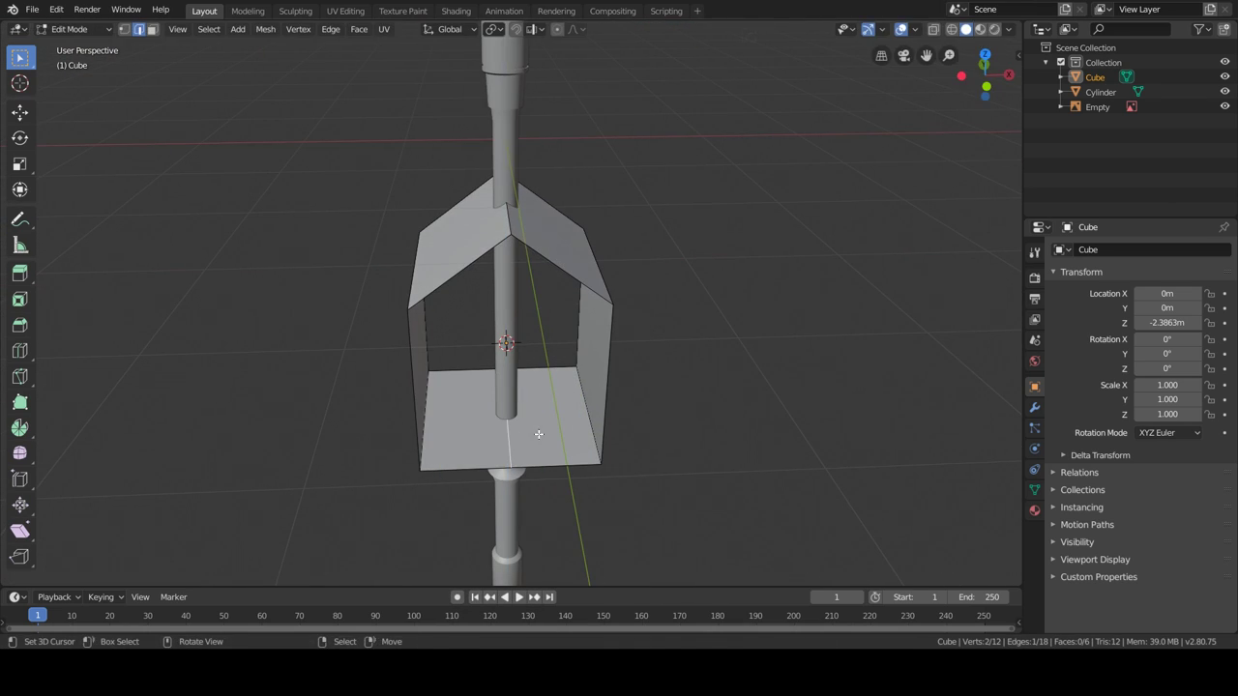
pyautogui.press('s')
pyautogui.click(764, 463)
pyautogui.press('Tab')
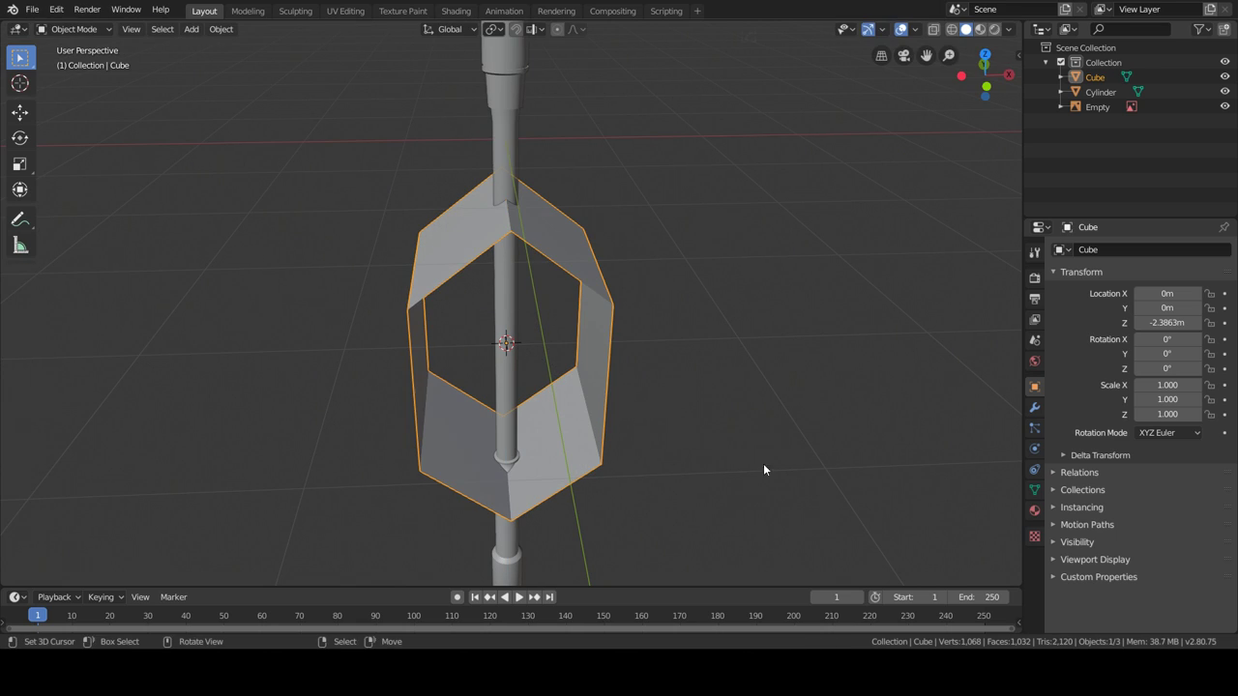
pyautogui.click(1033, 407)
pyautogui.click(1141, 249)
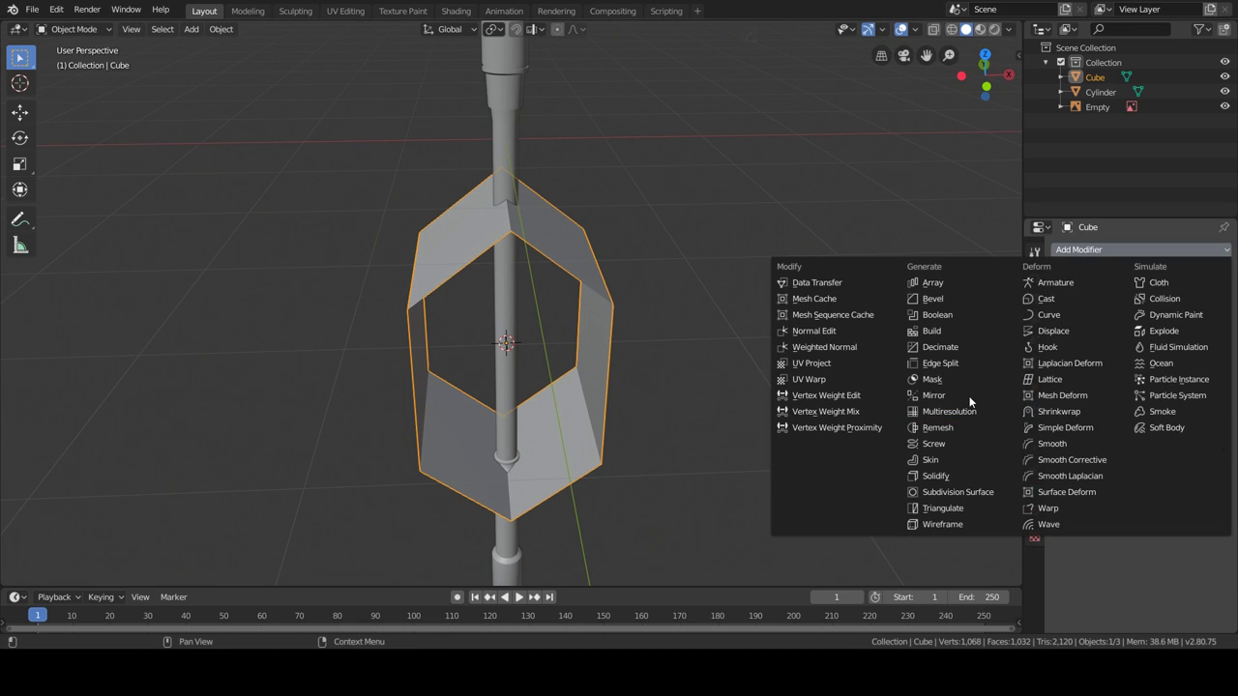
# Step: Add Solidify and Subdivision Surface modifiers to the hexagonal frame
pyautogui.click(973, 475)
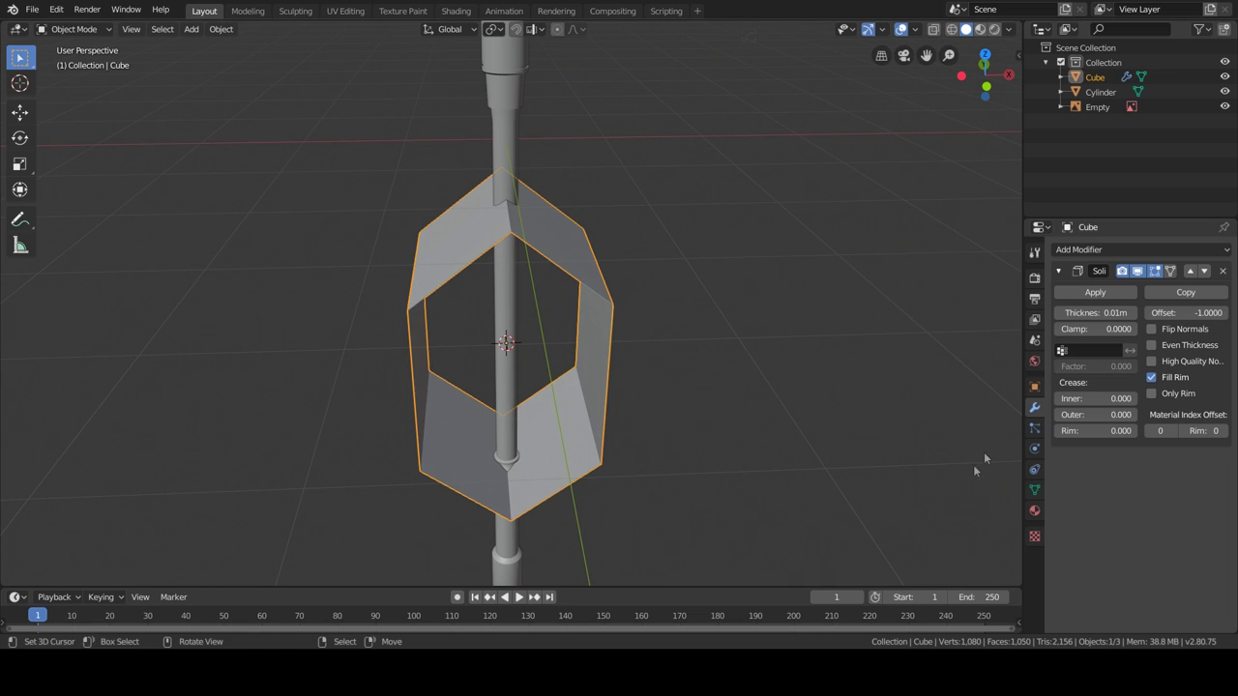
pyautogui.click(1136, 249)
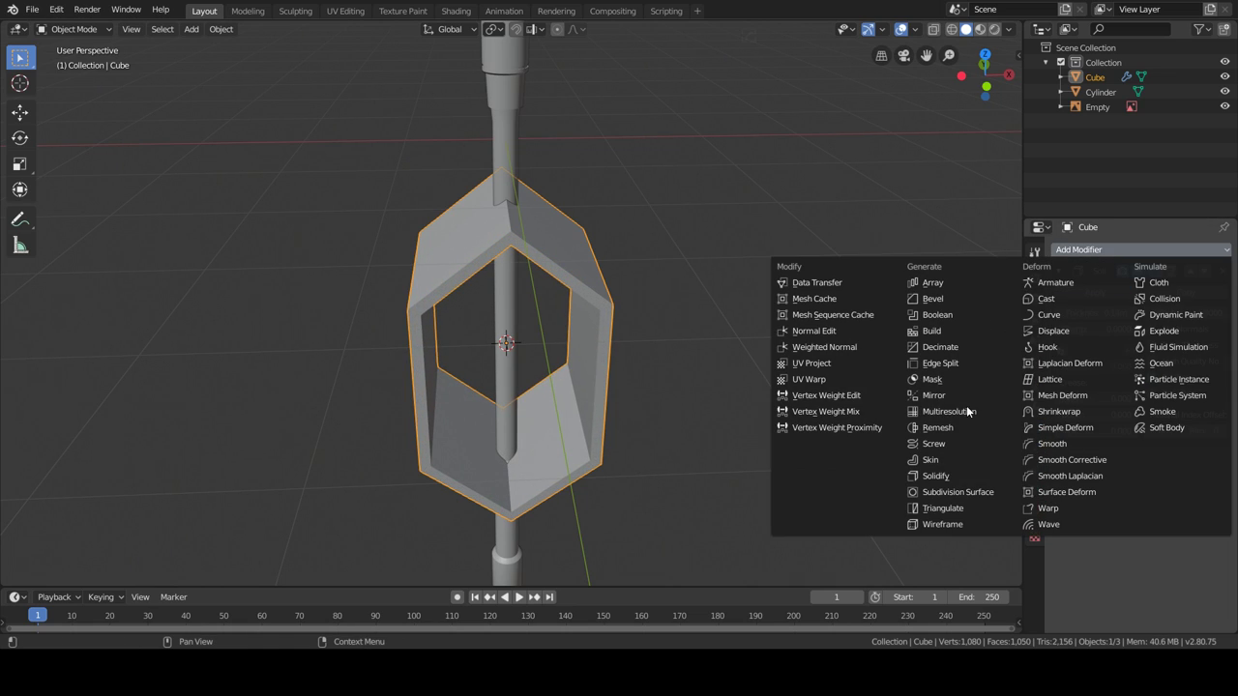
pyautogui.click(960, 492)
# Step: Scale the frame thin along X, with 0.39m ring thickness and viewport smoothing 3
pyautogui.press('Tab')
pyautogui.press('s')
pyautogui.press('x')
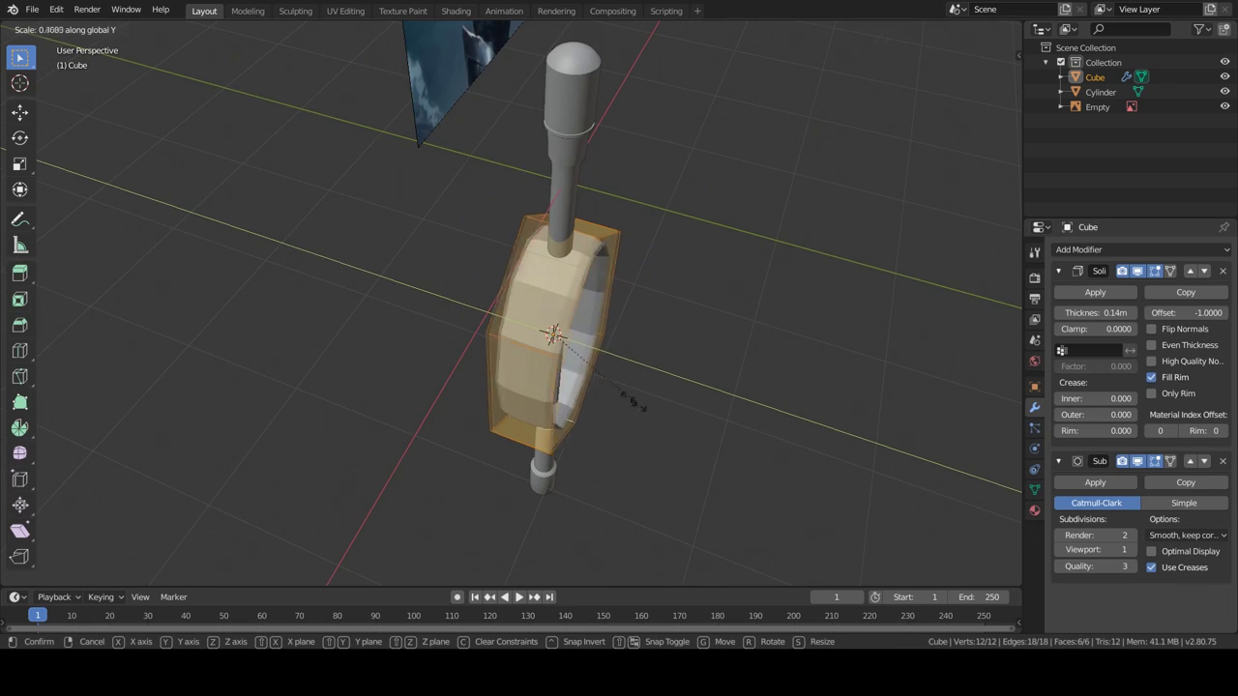
pyautogui.click(567, 363)
pyautogui.moveTo(567, 363); pyautogui.dragTo(541, 319, button='middle')
pyautogui.moveTo(1096, 312); pyautogui.dragTo(1137, 312)
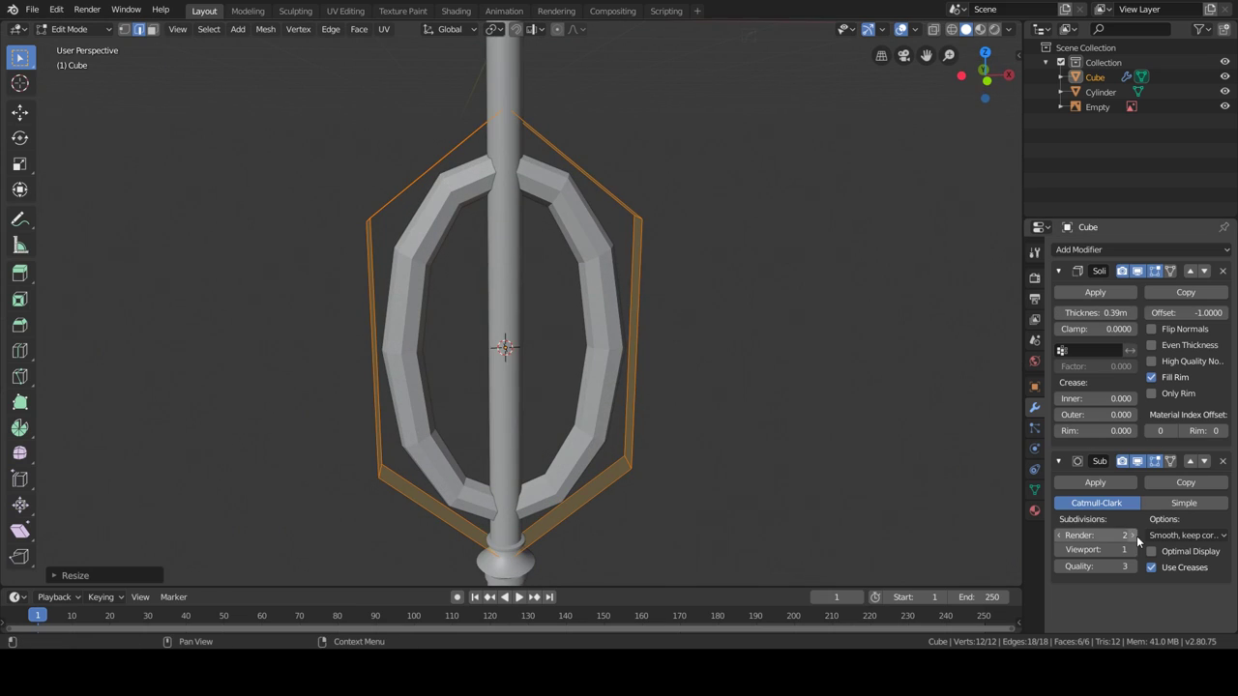
pyautogui.moveTo(519, 393); pyautogui.dragTo(442, 394, button='middle')
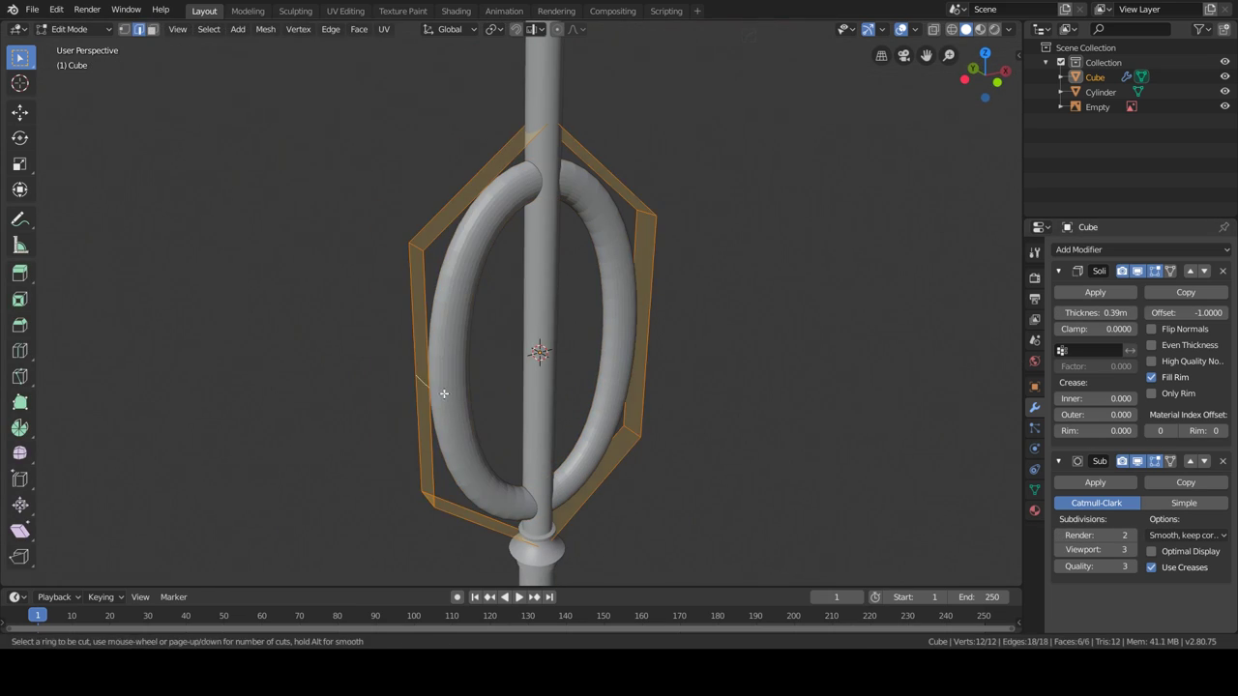
# Step: Add loop cuts around the ring
pyautogui.hotkey('ctrl', 'r')
pyautogui.click(633, 351)
pyautogui.hotkey('ctrl', 'r')
pyautogui.click(642, 403)
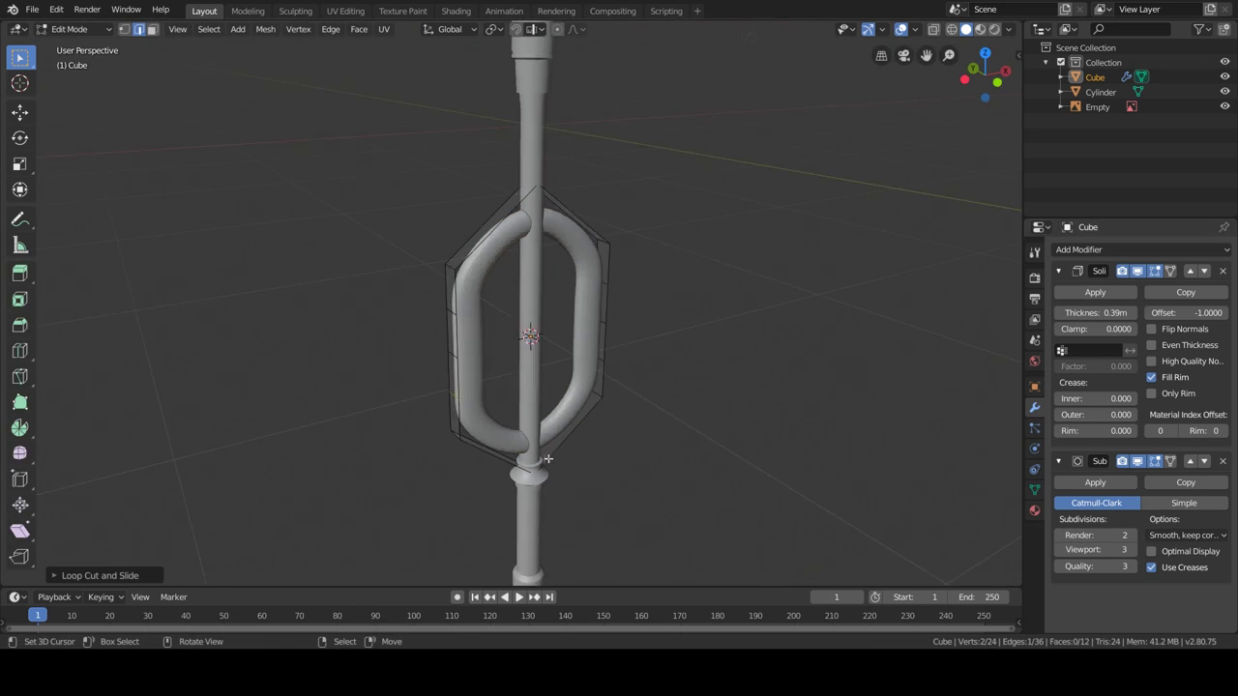
pyautogui.moveTo(642, 404); pyautogui.dragTo(499, 449, button='middle')
pyautogui.hotkey('ctrl', 'r')
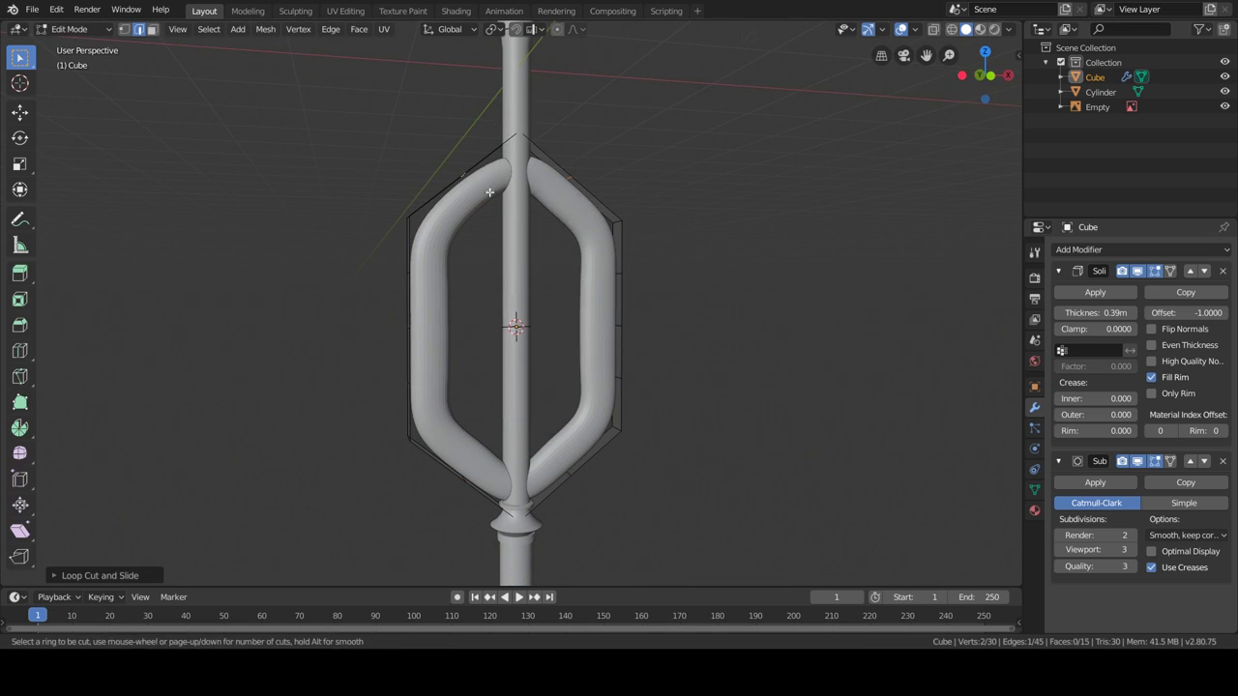
pyautogui.press('Escape')
# Step: Move the ring to the left, beside the pole
pyautogui.press('Tab')
pyautogui.scroll(-2, 593, 308)
pyautogui.scroll(-1, 600, 319)
pyautogui.press('g')
pyautogui.click(782, 398)
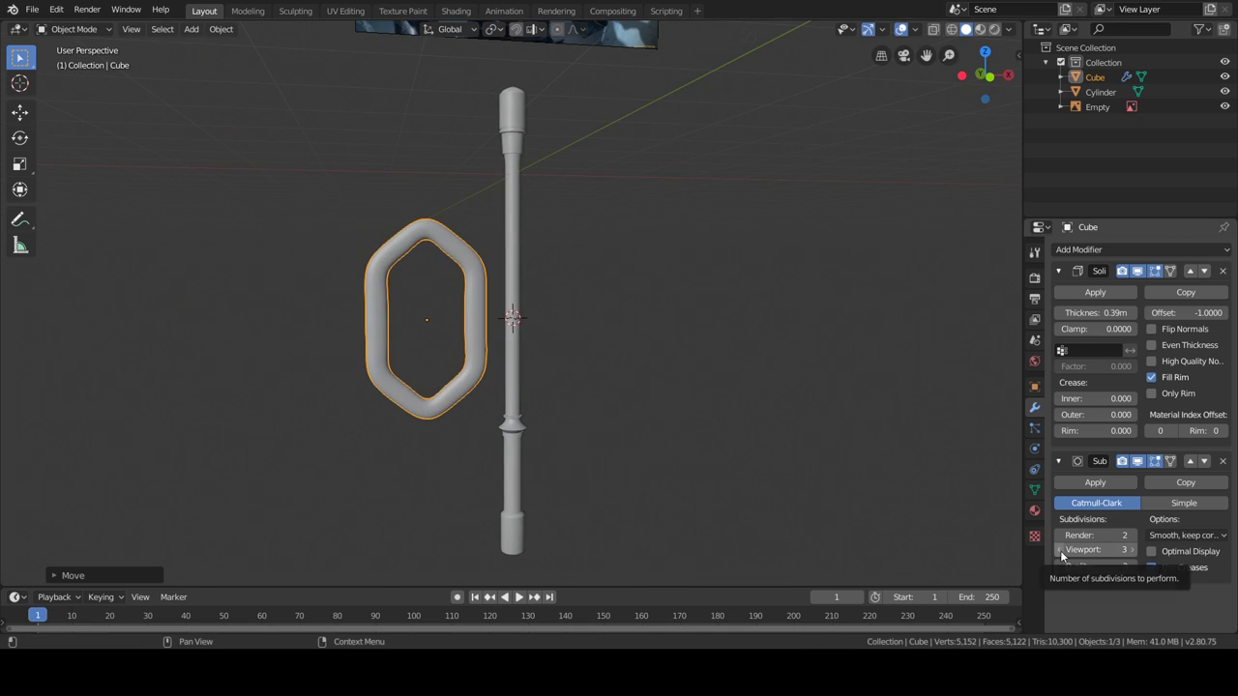
pyautogui.moveTo(581, 418); pyautogui.dragTo(574, 403, button='middle')
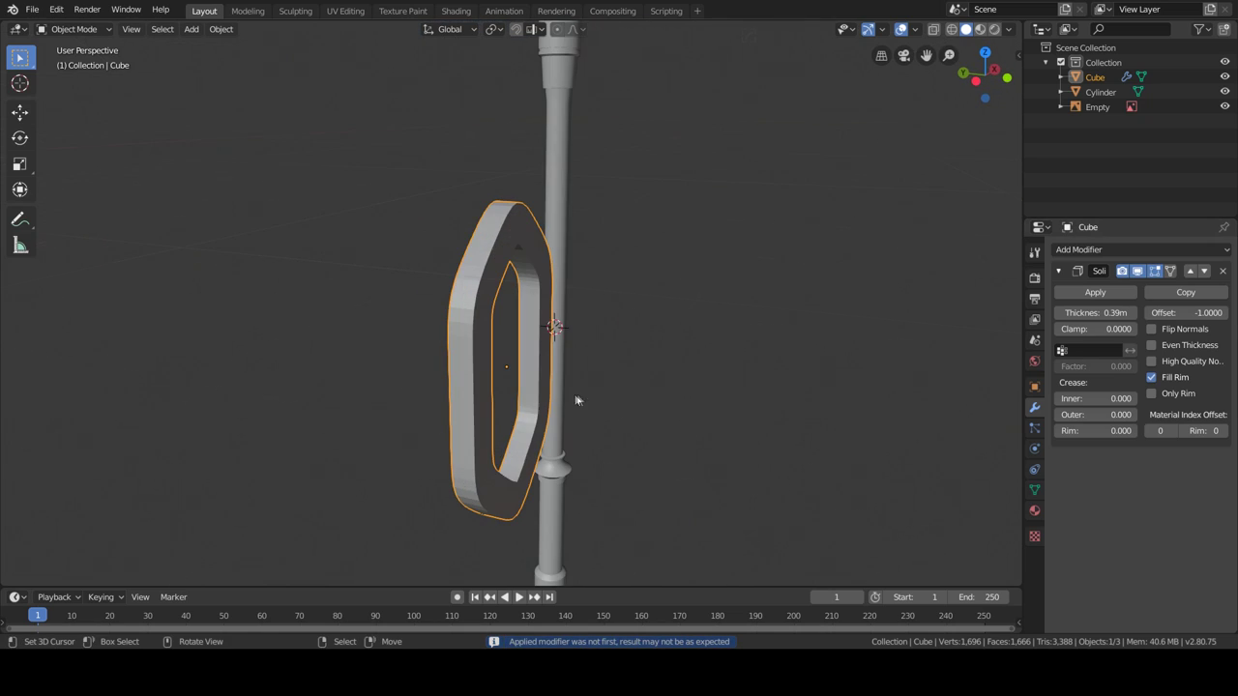
# Step: Apply the ring's modifiers and shrink the ring much smaller
pyautogui.hotkey('ctrl', 'a')
pyautogui.hotkey('ctrl', 'a')
pyautogui.click(220, 28)
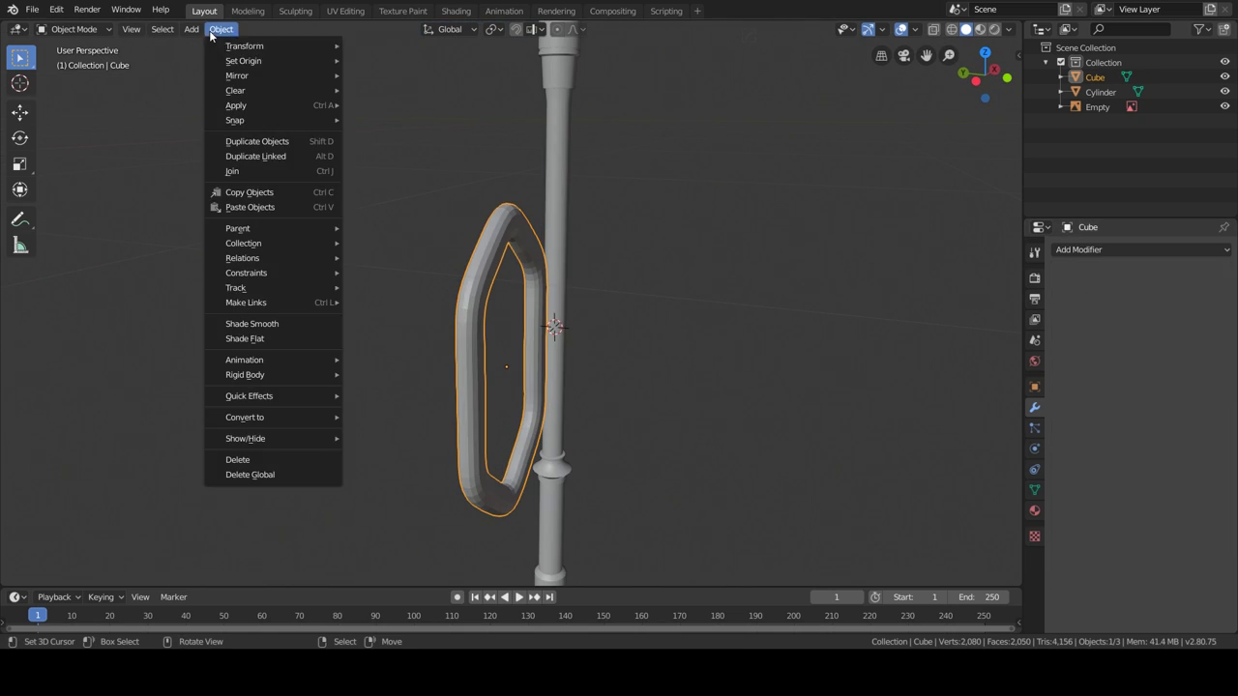
pyautogui.press('KP_1')
pyautogui.moveTo(523, 361); pyautogui.dragTo(546, 386, button='middle')
pyautogui.press('s')
pyautogui.click(516, 361)
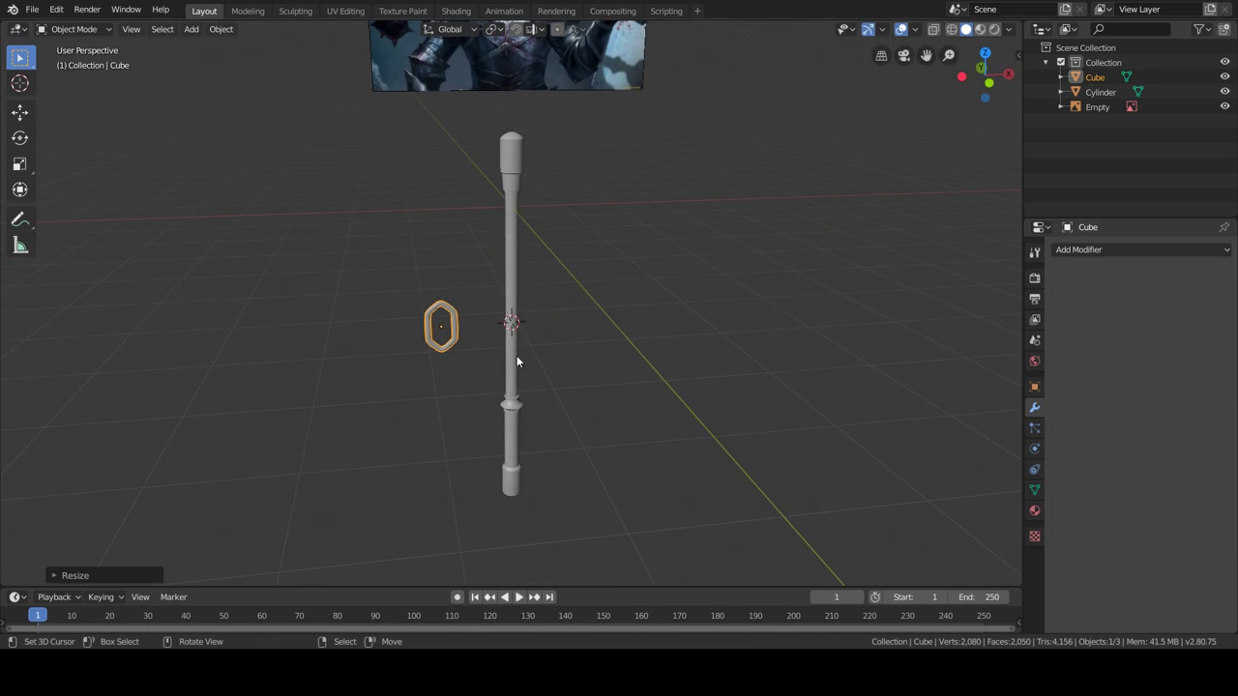
# Step: Position the ring on top of the pole using its transform values
pyautogui.press('n')
pyautogui.click(913, 84)
pyautogui.hotkey('ctrl', 'z')
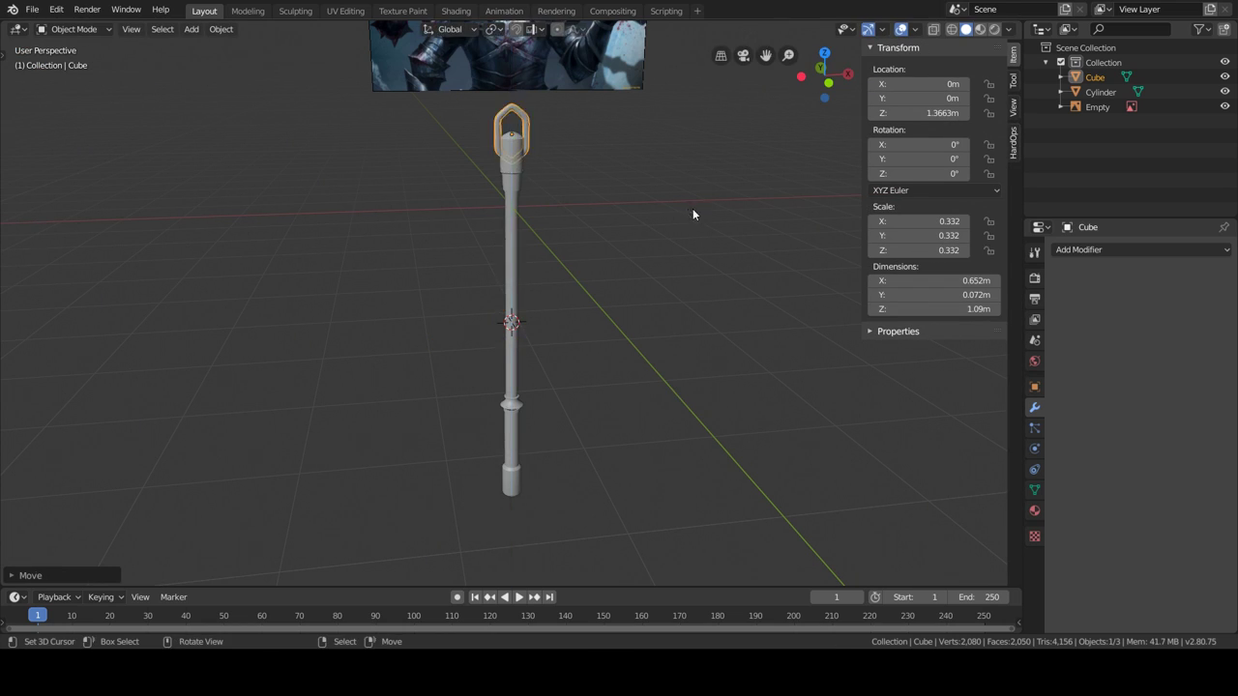
pyautogui.press('KP_Decimal')
pyautogui.moveTo(613, 366)
pyautogui.mouseDown(button='middle')
pyautogui.moveTo(527, 408)
pyautogui.moveTo(627, 403)
pyautogui.mouseUp(button='middle')
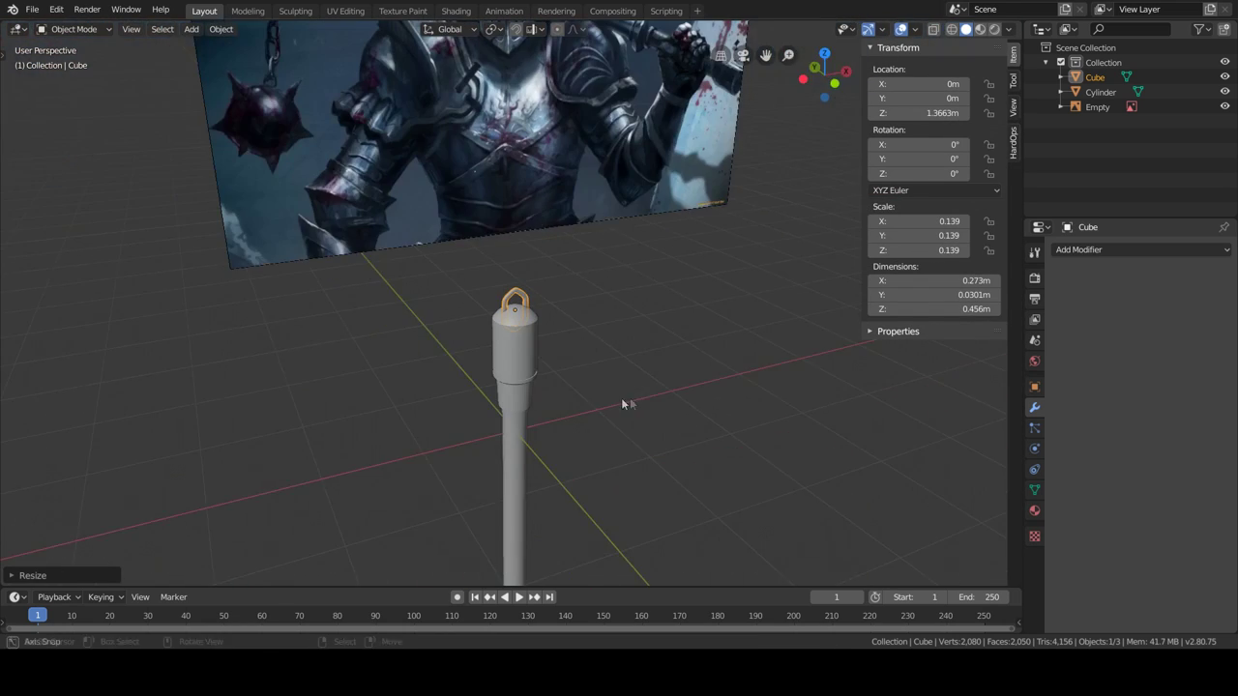
# Step: Duplicate the ring off to the left and push the reference image behind the model
pyautogui.hotkey('shift', 'd')
pyautogui.press('x')
pyautogui.click(475, 434)
pyautogui.moveTo(475, 435)
pyautogui.mouseDown(button='middle')
pyautogui.moveTo(516, 407)
pyautogui.moveTo(544, 406)
pyautogui.mouseUp(button='middle')
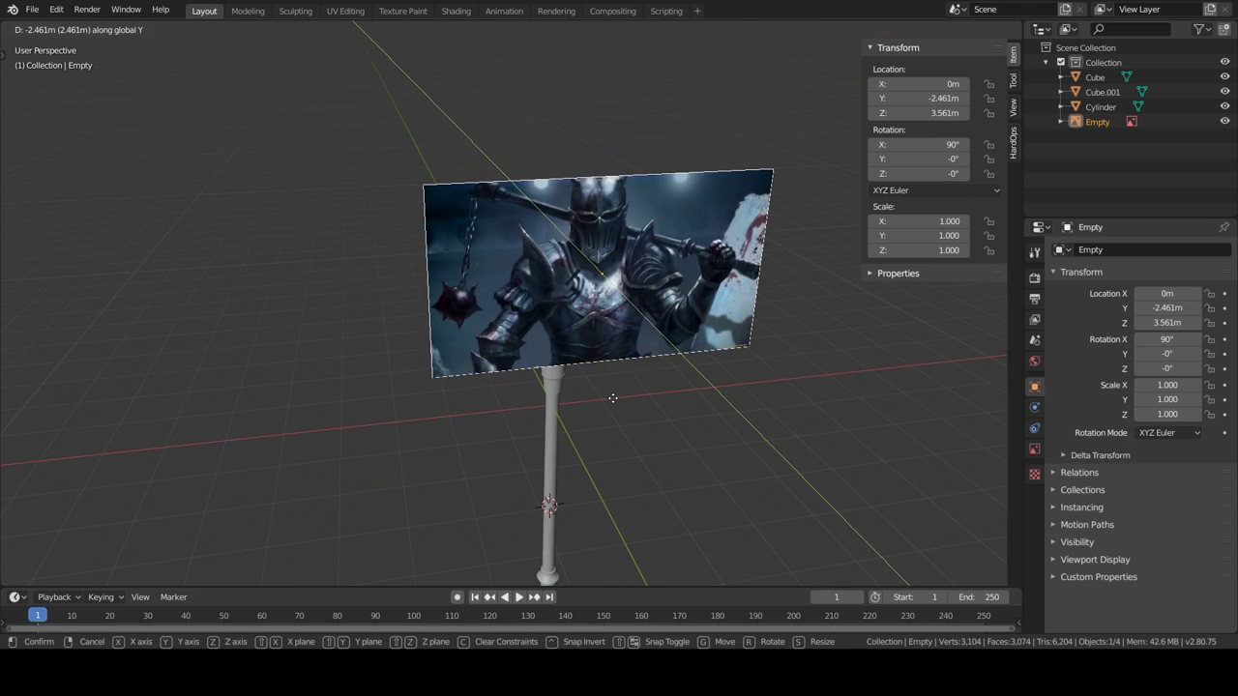
# Step: Join the top ring onto the shaft with Ctrl+J
pyautogui.click(472, 276)
pyautogui.scroll(3, 452, 283)
pyautogui.keyDown('shift'); pyautogui.click(453, 284); pyautogui.keyUp('shift')
pyautogui.hotkey('ctrl', 'j')
pyautogui.scroll(-3, 453, 284)
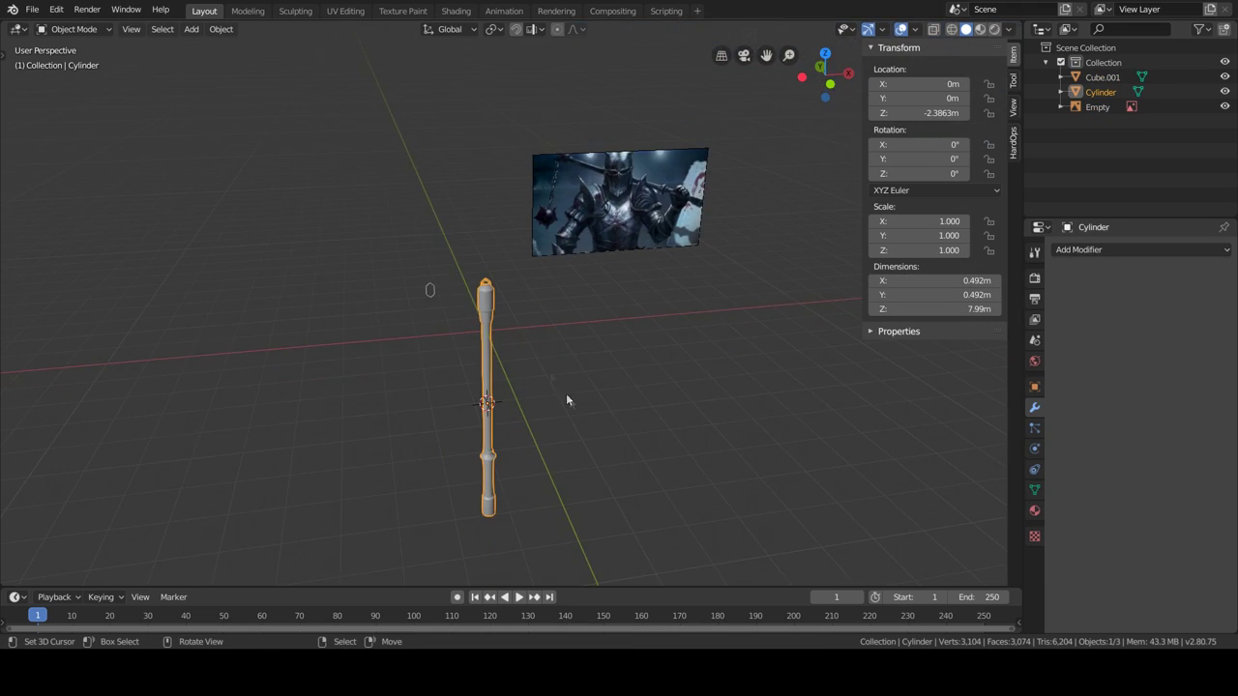
# Step: Tilt the shaft -50.7° about Y and reposition it along X and Z
pyautogui.press('r')
pyautogui.press('y')
pyautogui.press('Return')
pyautogui.press('g')
pyautogui.press('x')
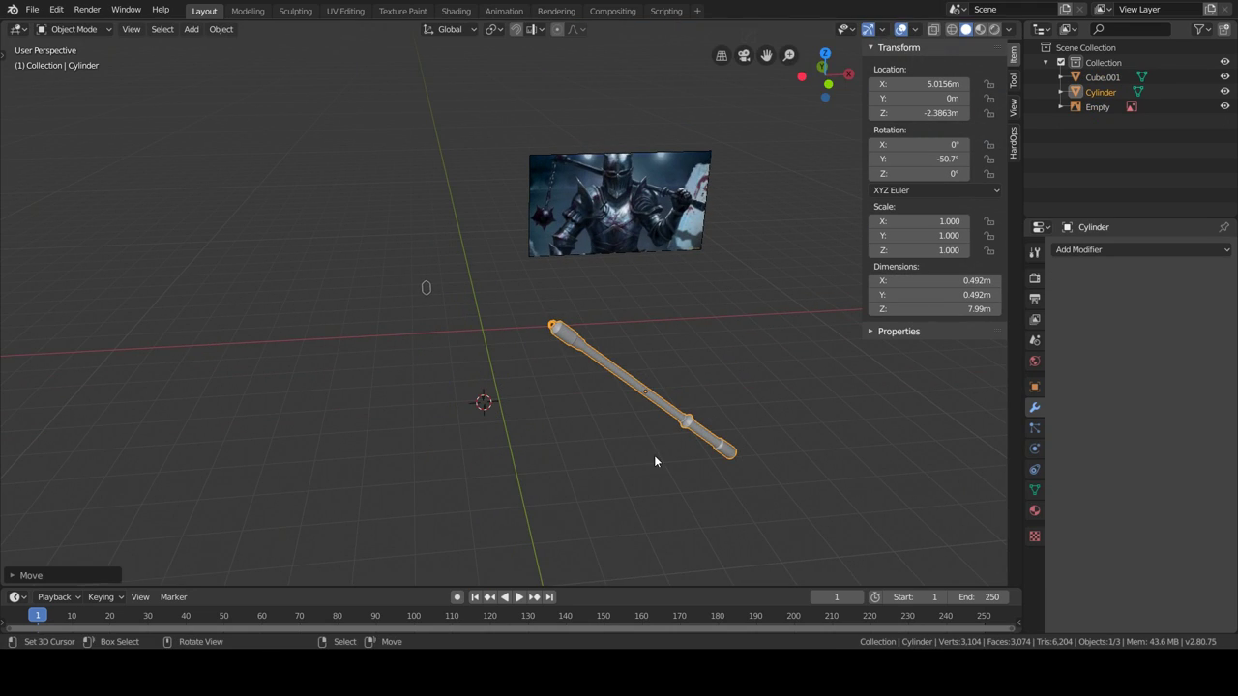
pyautogui.press('z')
pyautogui.click(585, 404)
# Step: Duplicate the spare ring, lower the copy along Z and rotate it 90° about Z
pyautogui.click(425, 287)
pyautogui.press('KP_Decimal')
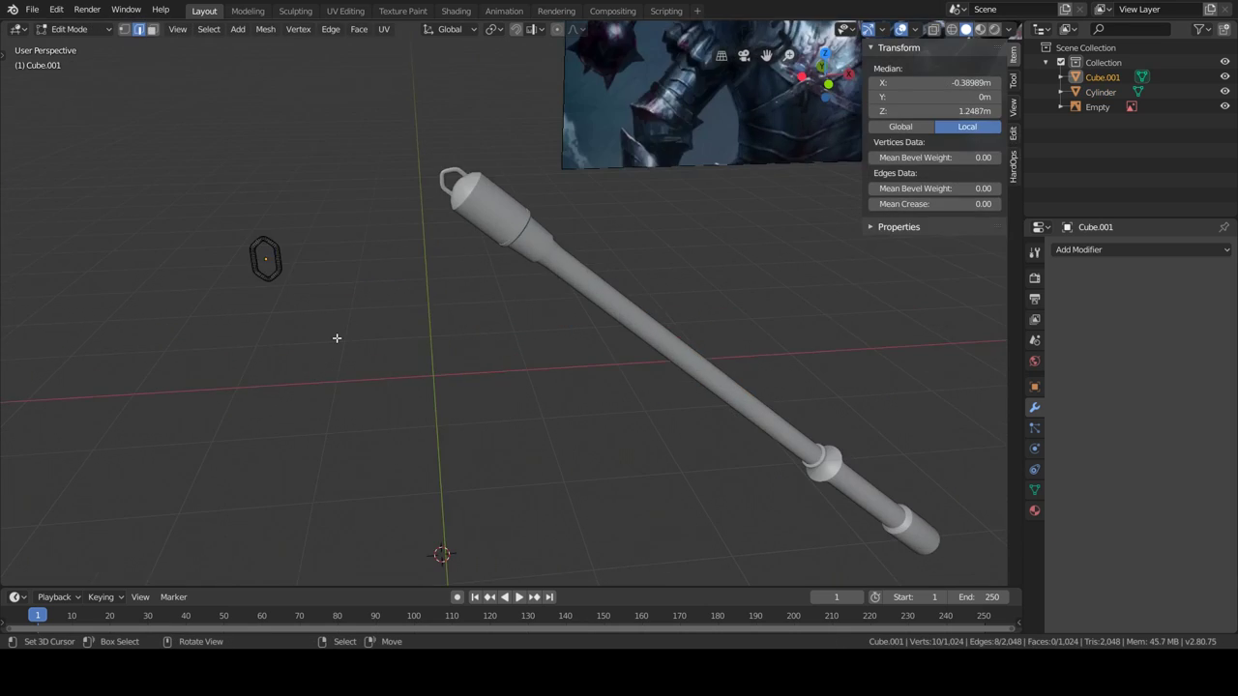
pyautogui.hotkey('shift', 'd')
pyautogui.press('z')
pyautogui.click(568, 445)
pyautogui.press('r')
pyautogui.press('z')
pyautogui.press('9')
pyautogui.press('0')
pyautogui.press('Return')
pyautogui.press('KP_Decimal')
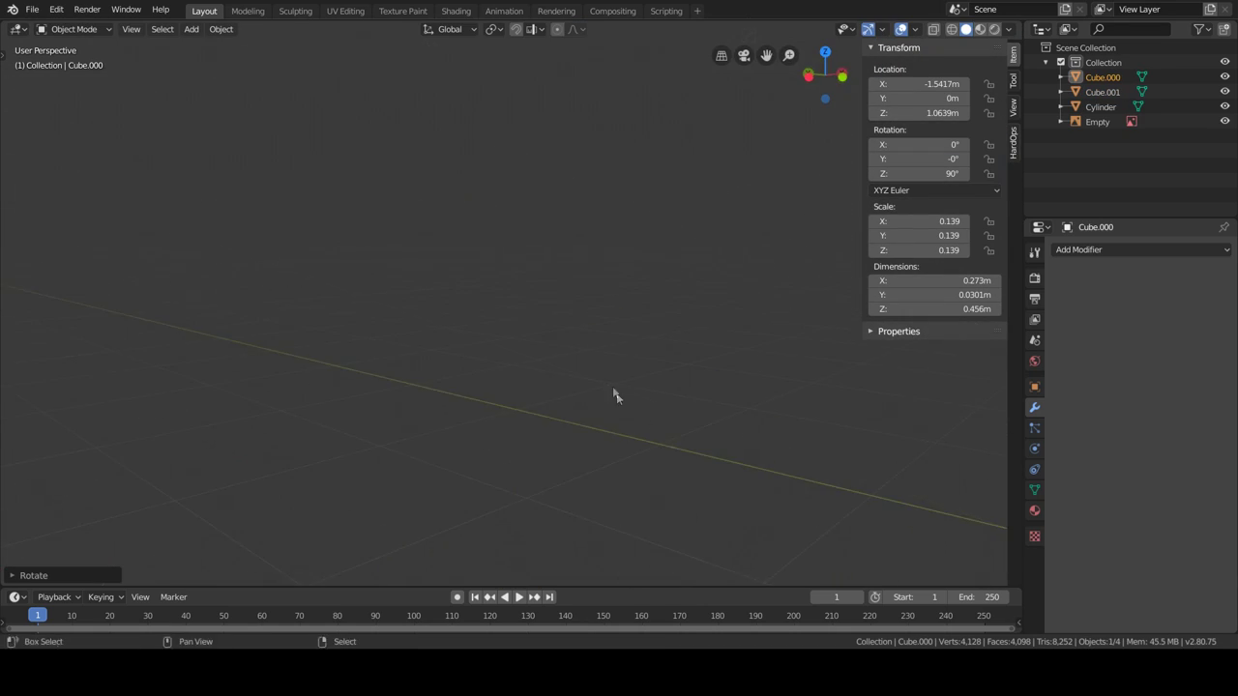
# Step: Raise the new chain link vertically to its height
pyautogui.press('g')
pyautogui.press('z')
pyautogui.click(555, 378)
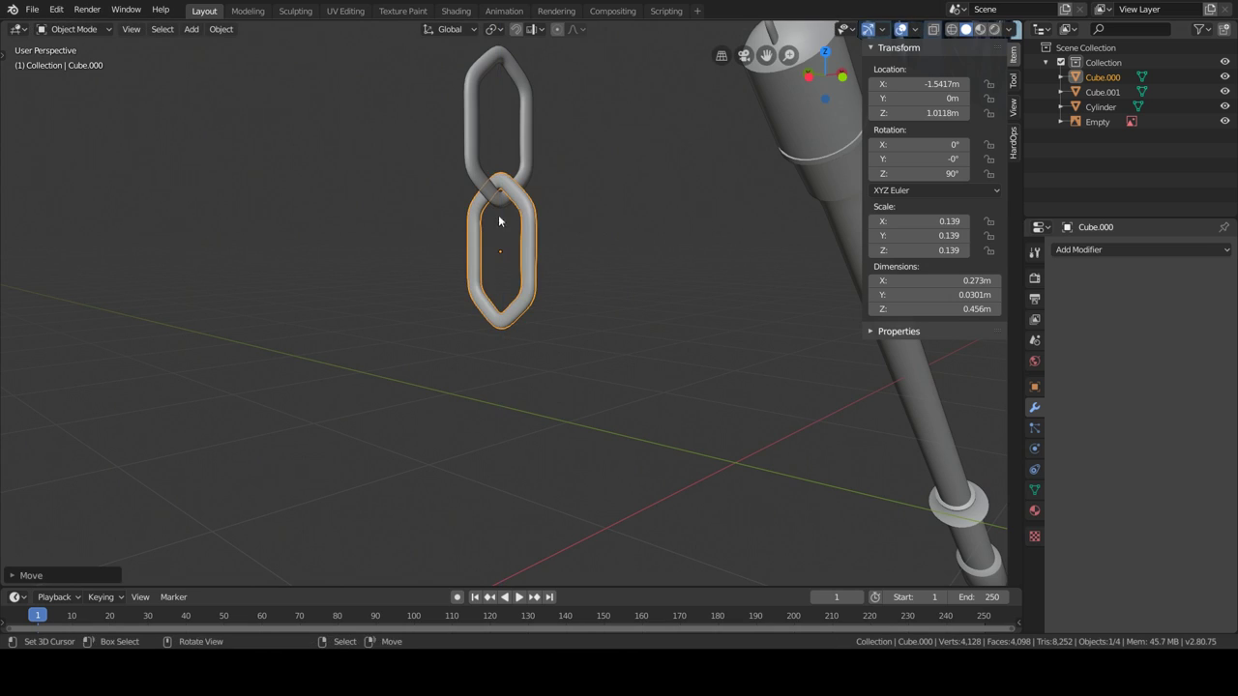
# Step: Add an Array modifier to the link with relative offset 0, 0, -0.870
pyautogui.click(1078, 249)
pyautogui.click(928, 279)
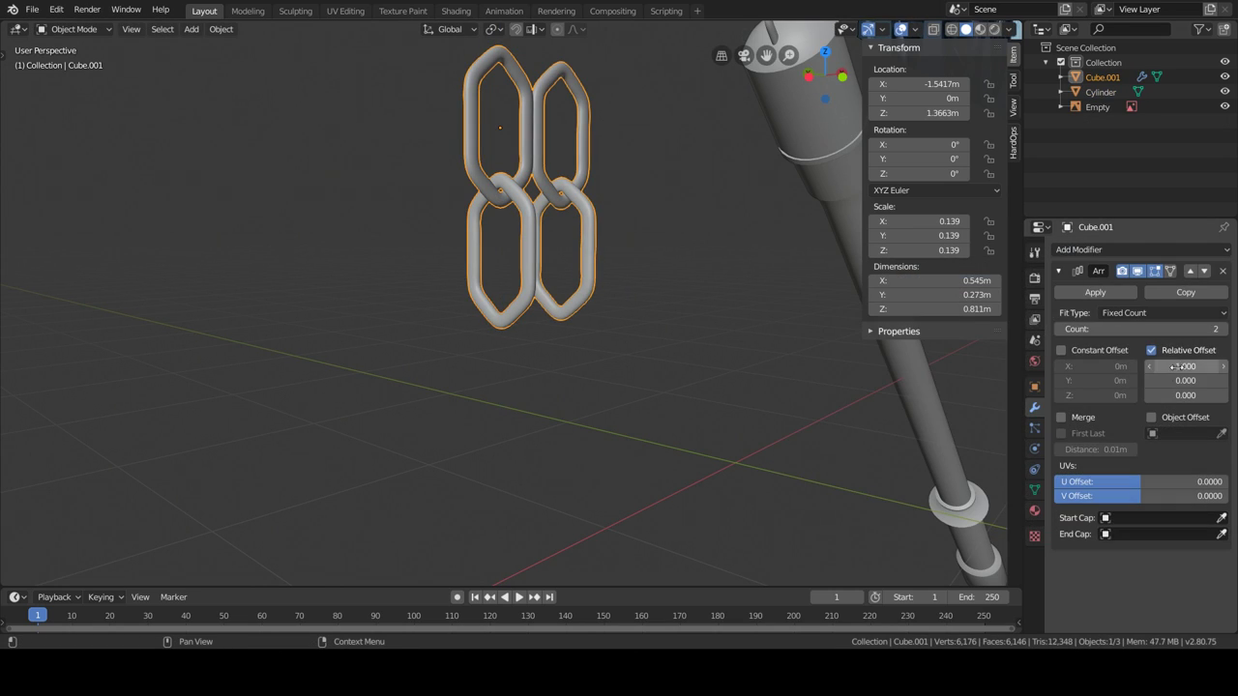
pyautogui.moveTo(1161, 380); pyautogui.dragTo(1158, 383)
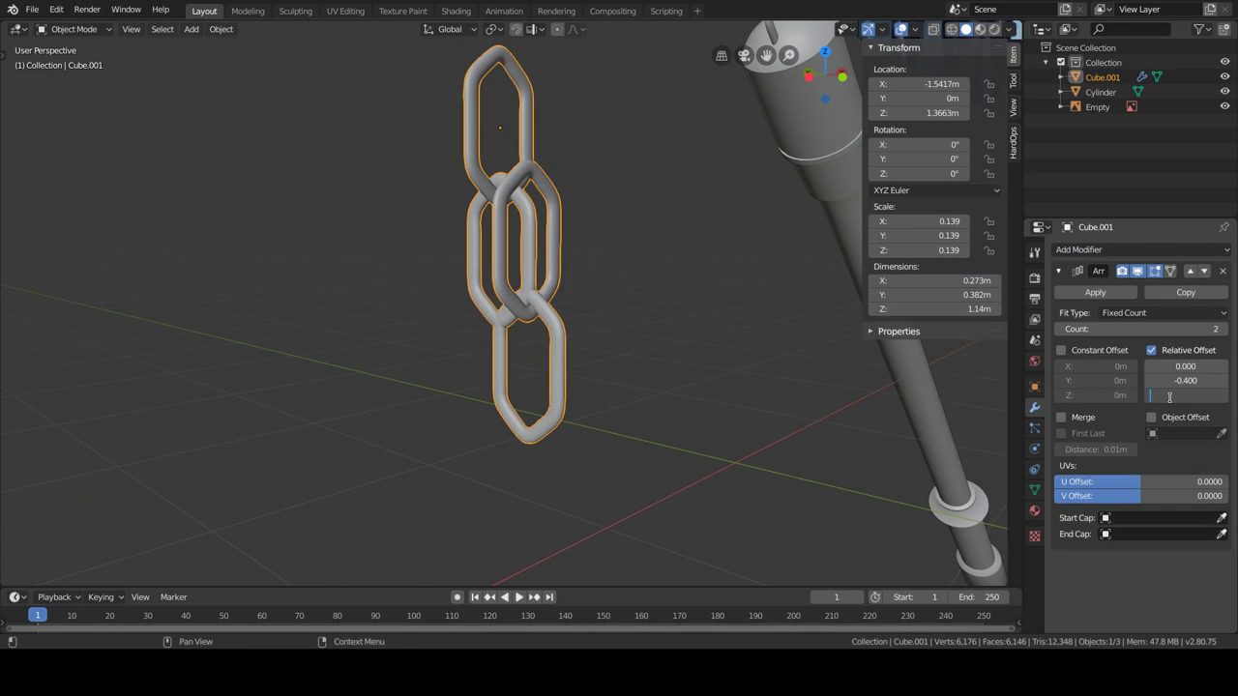
pyautogui.write('0')
pyautogui.press('Return')
pyautogui.click(1176, 381)
pyautogui.write('0')
pyautogui.press('Return')
pyautogui.moveTo(1170, 394); pyautogui.dragTo(1166, 397)
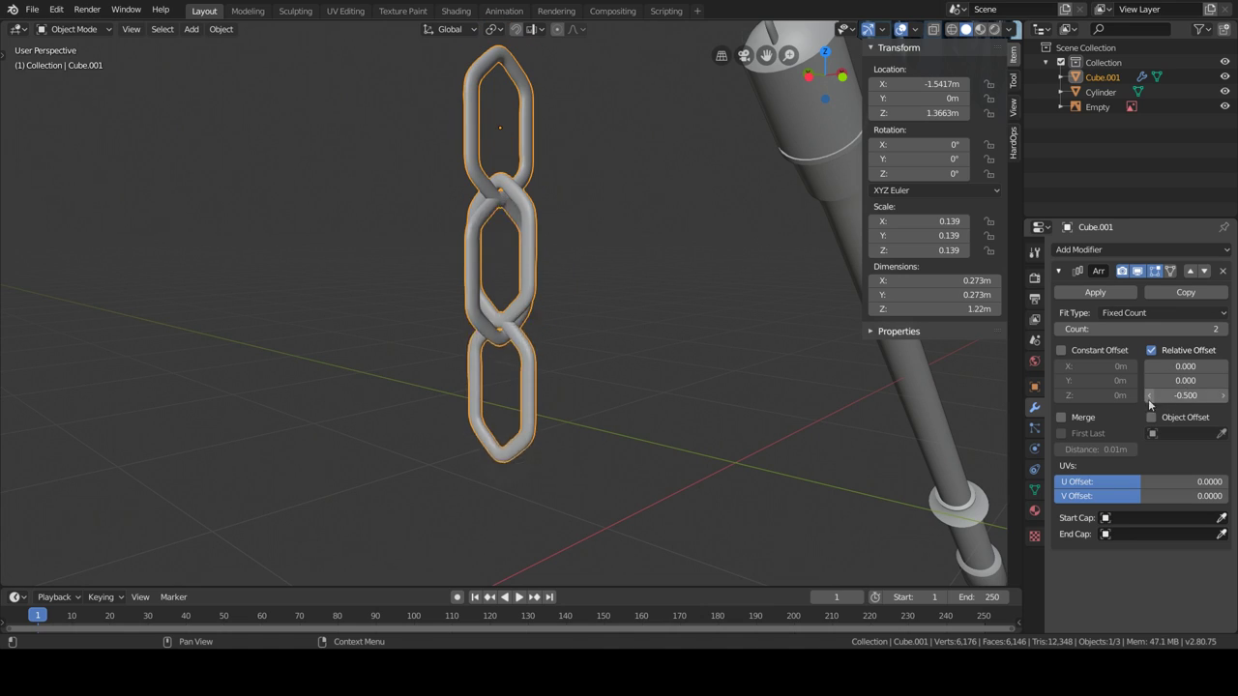
pyautogui.click(1165, 397)
pyautogui.write('-0.870')
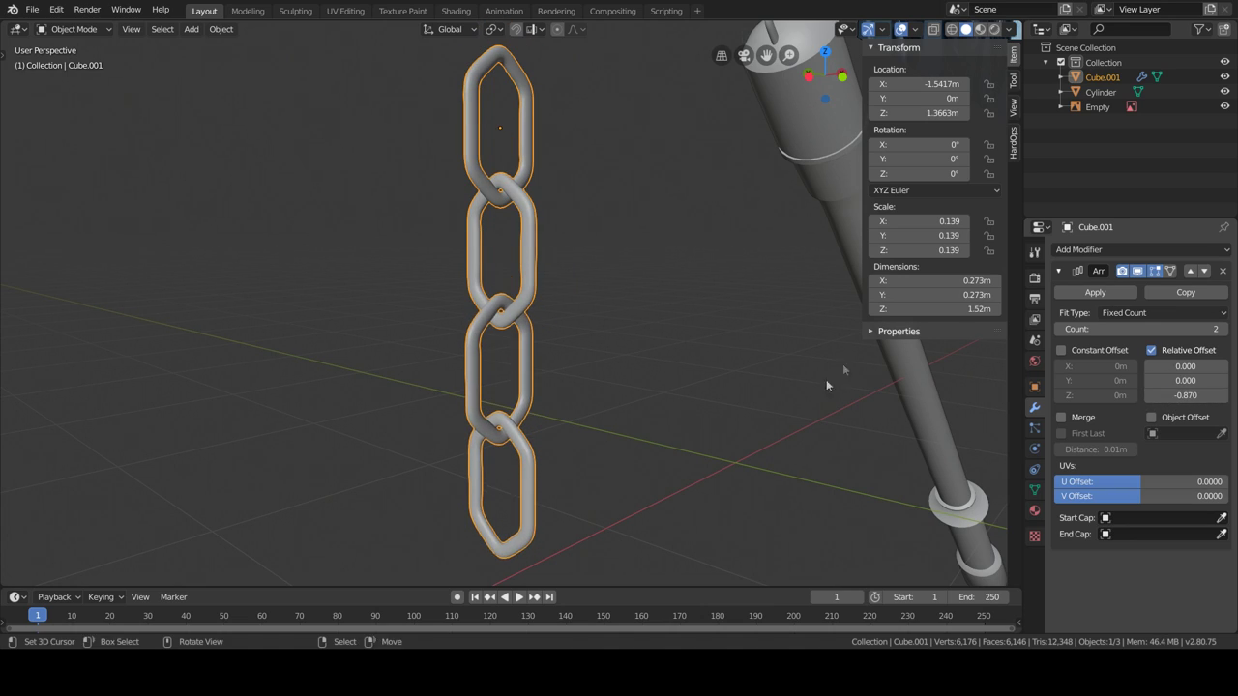
# Step: Orbit the view to face the five-link chain
pyautogui.scroll(-8, 608, 440)
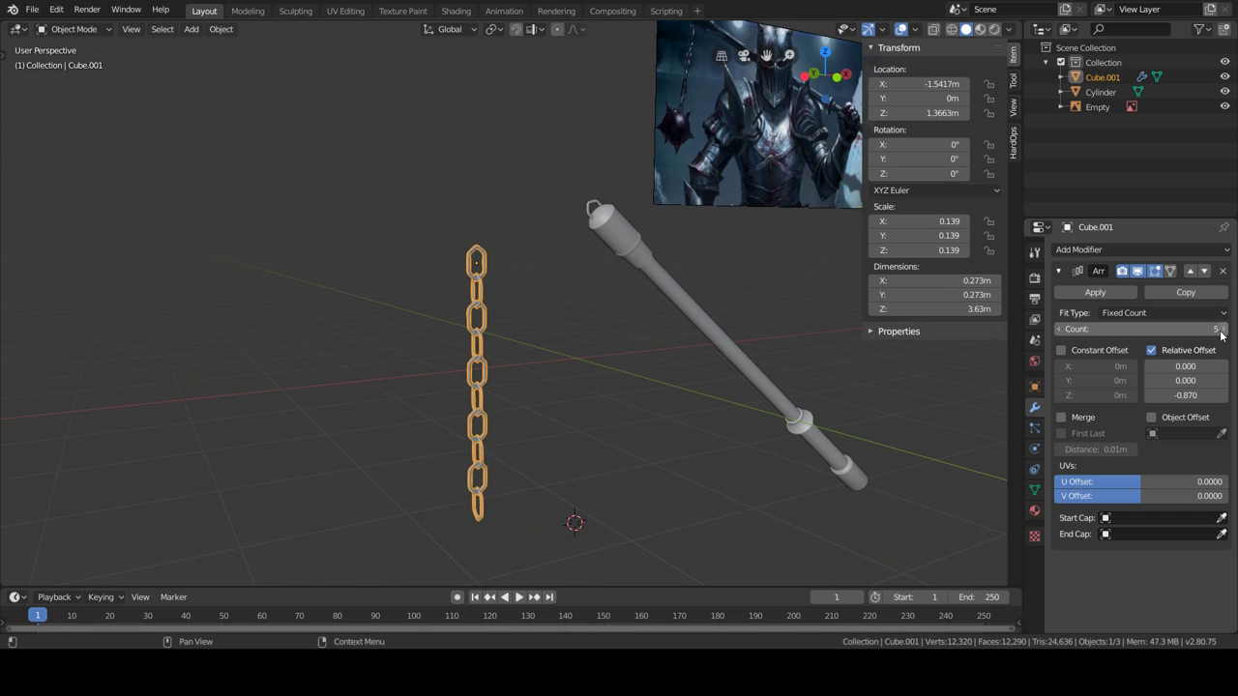
pyautogui.moveTo(735, 454); pyautogui.dragTo(605, 485, button='middle')
pyautogui.moveTo(598, 441); pyautogui.dragTo(547, 418, button='middle')
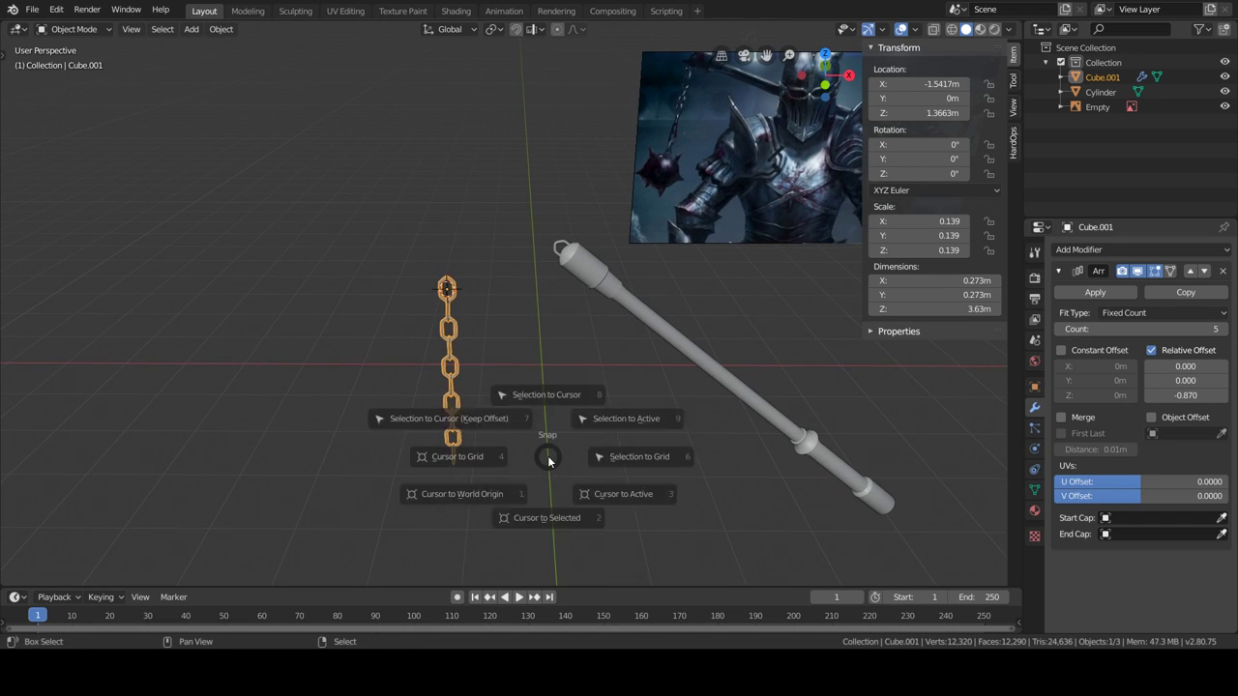
pyautogui.scroll(2, 580, 464)
pyautogui.hotkey('shift', 'a')
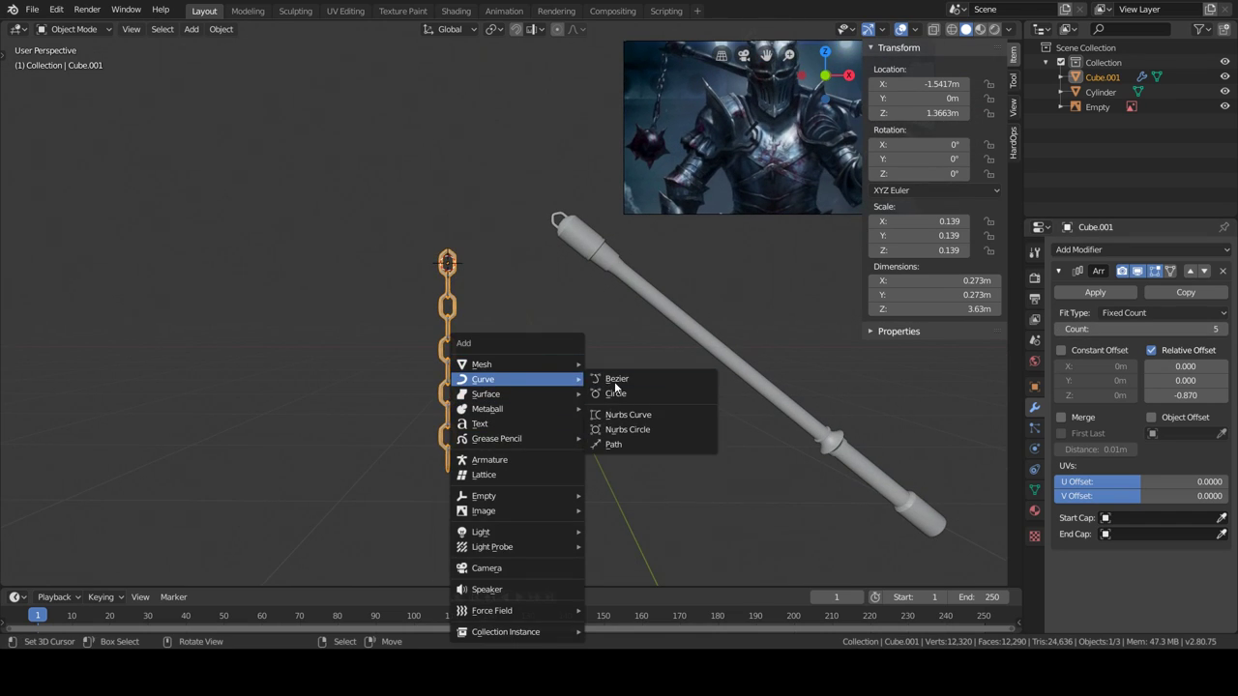
# Step: Add a Bezier curve and rotate it 90° about Y to stand upright
pyautogui.click(615, 380)
pyautogui.press('r')
pyautogui.press('y')
pyautogui.press('9')
pyautogui.press('0')
pyautogui.press('Return')
# Step: Move the curve along X to sit beside the chain
pyautogui.press('g')
pyautogui.press('y')
pyautogui.rightClick(549, 384)
pyautogui.press('g')
pyautogui.press('x')
pyautogui.click(565, 371)
pyautogui.moveTo(565, 370); pyautogui.dragTo(588, 370, button='middle')
pyautogui.press('g')
pyautogui.press('z')
pyautogui.rightClick(588, 370)
# Step: In Edit Mode, select a control point of the curve to bend it
pyautogui.press('Tab')
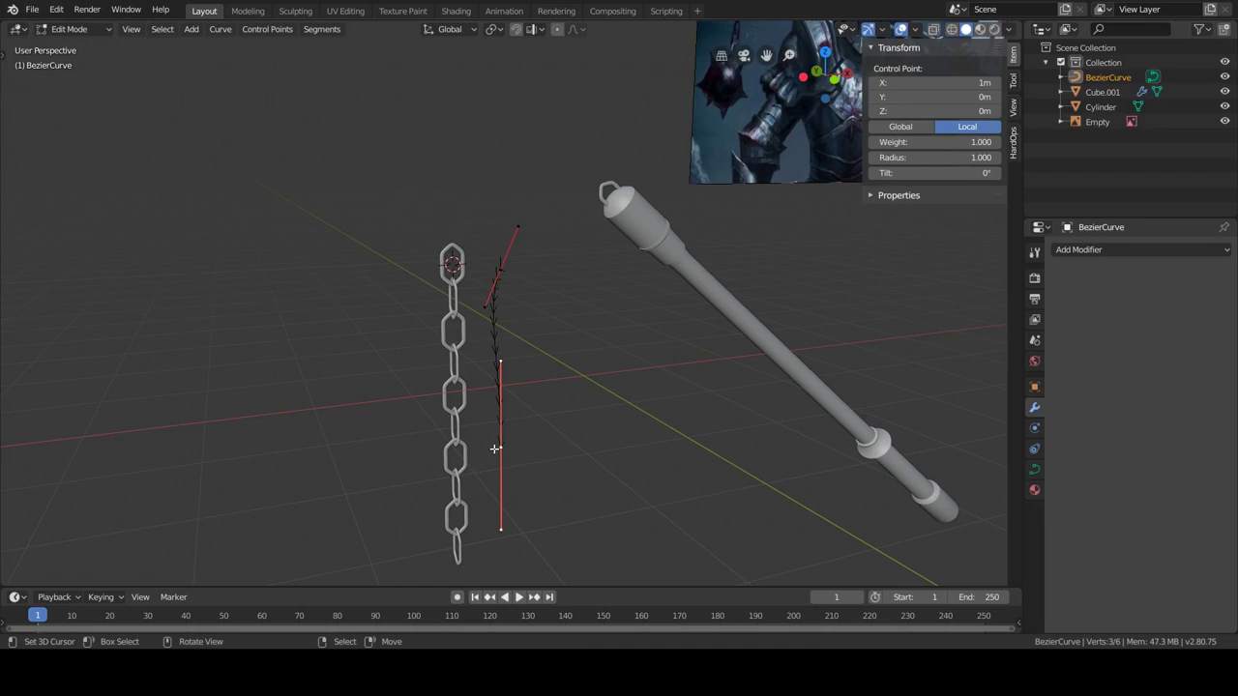
pyautogui.moveTo(570, 516); pyautogui.dragTo(488, 440, button='middle')
pyautogui.click(483, 370)
pyautogui.scroll(2, 503, 387)
pyautogui.press('g')
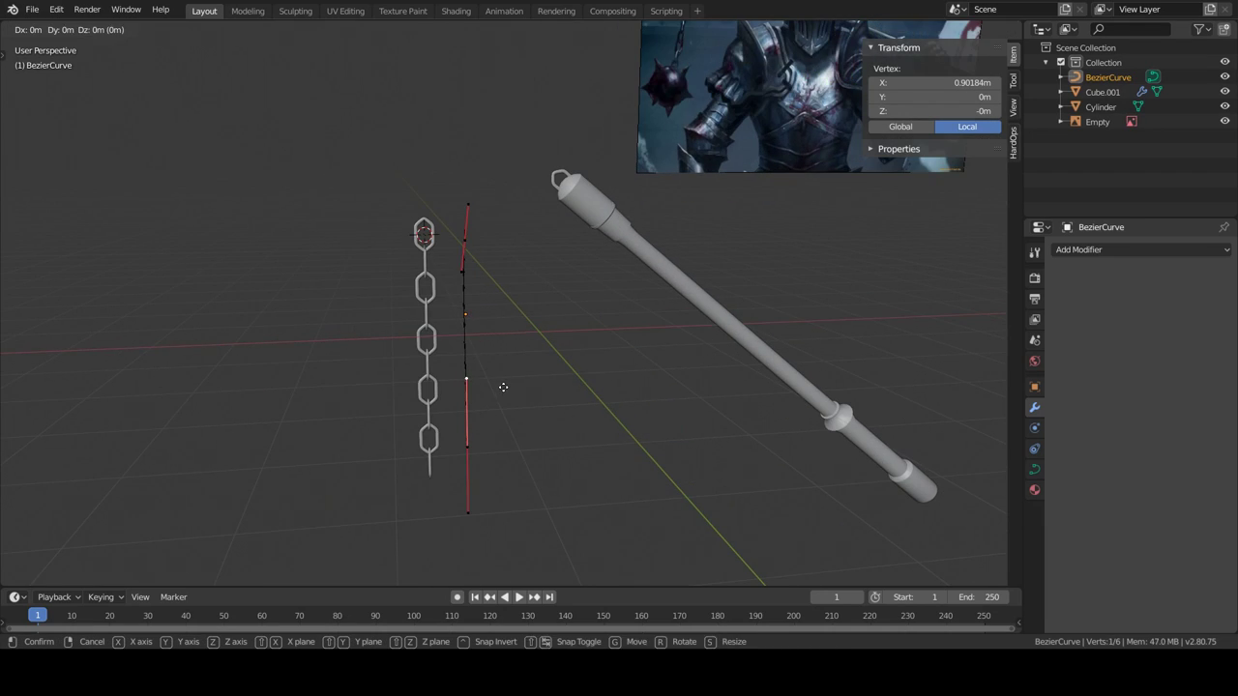
pyautogui.rightClick(484, 385)
# Step: Adjust the curve's control point vertically into a gentle arc, then select the chain
pyautogui.press('Tab')
pyautogui.press('Tab')
pyautogui.press('g')
pyautogui.press('z')
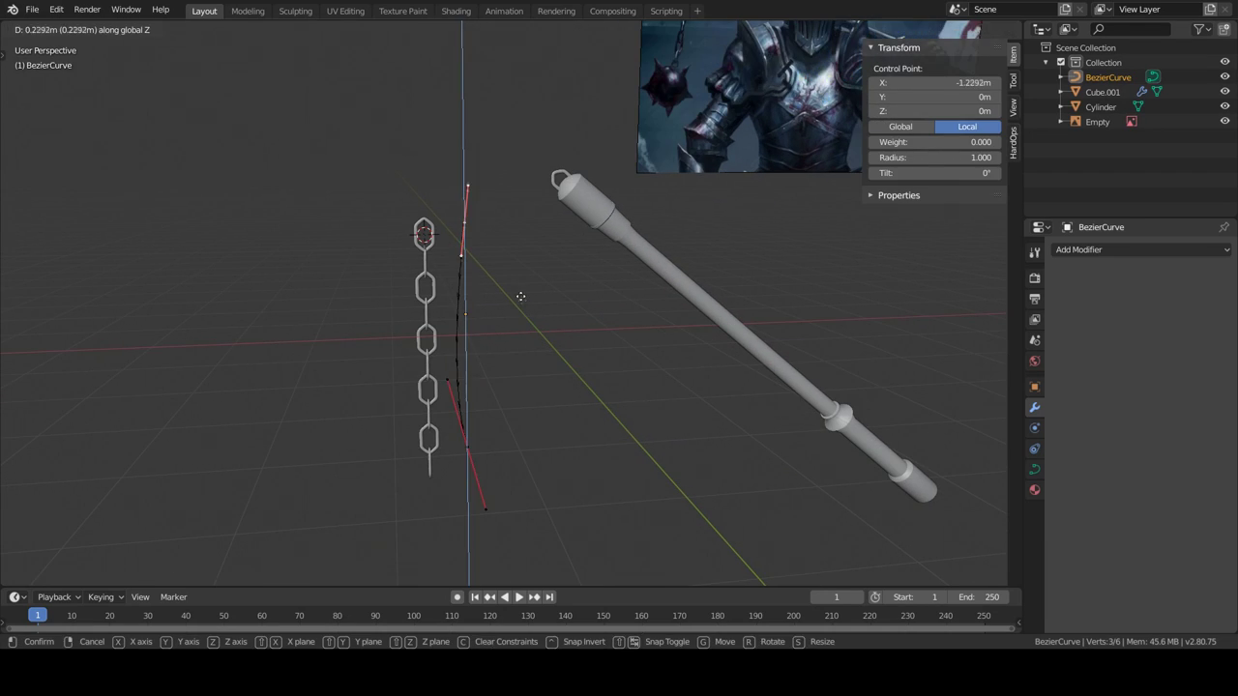
pyautogui.rightClick(516, 296)
pyautogui.press('Tab')
pyautogui.click(441, 346)
pyautogui.click(1112, 249)
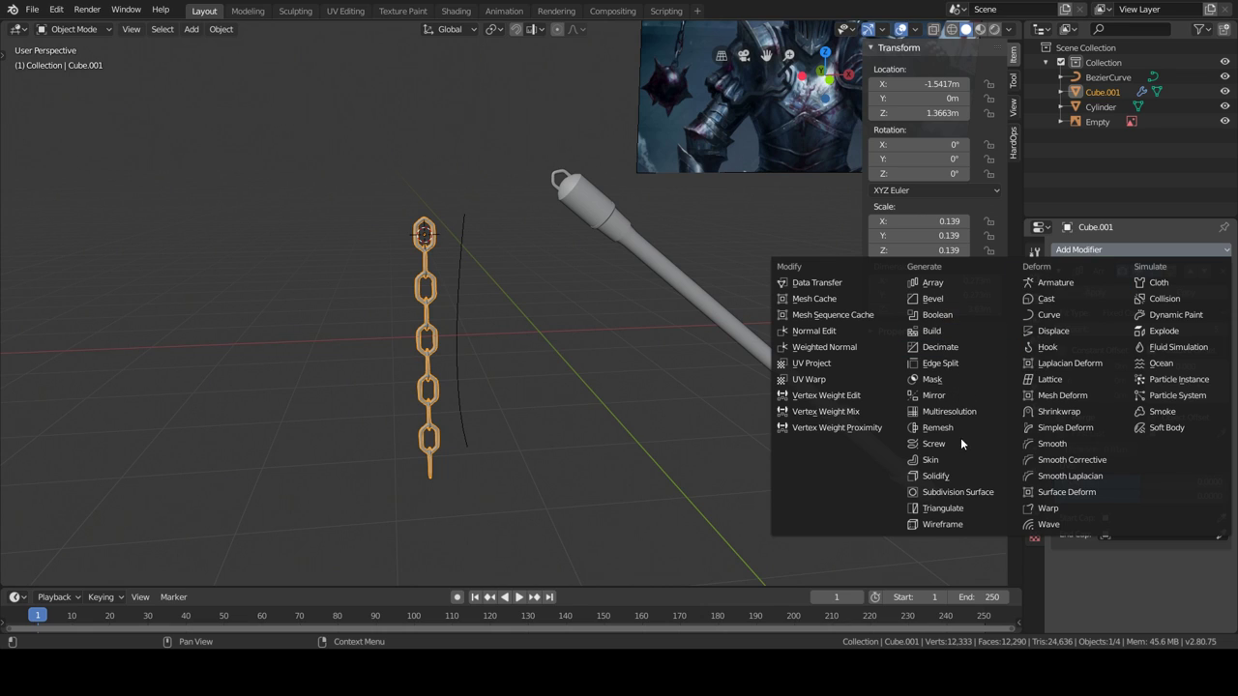
# Step: Give the chain a Curve modifier following BezierCurve and rotate it 28.3° about Z
pyautogui.press('Escape')
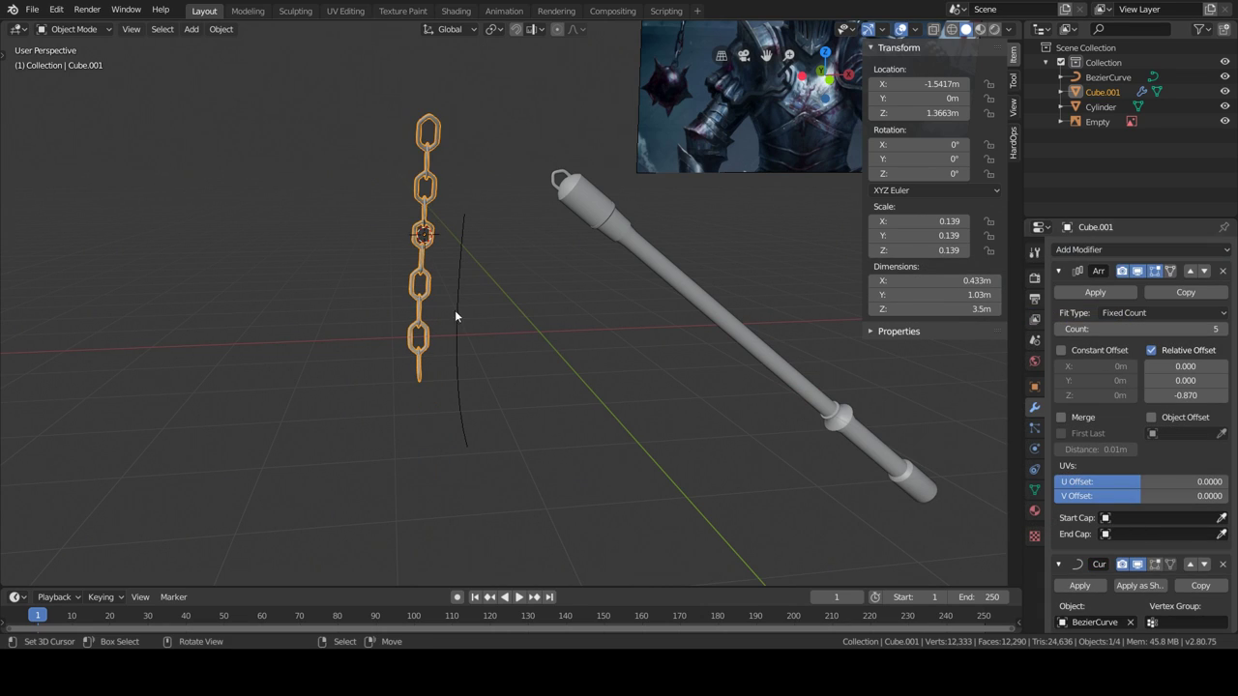
pyautogui.press('r')
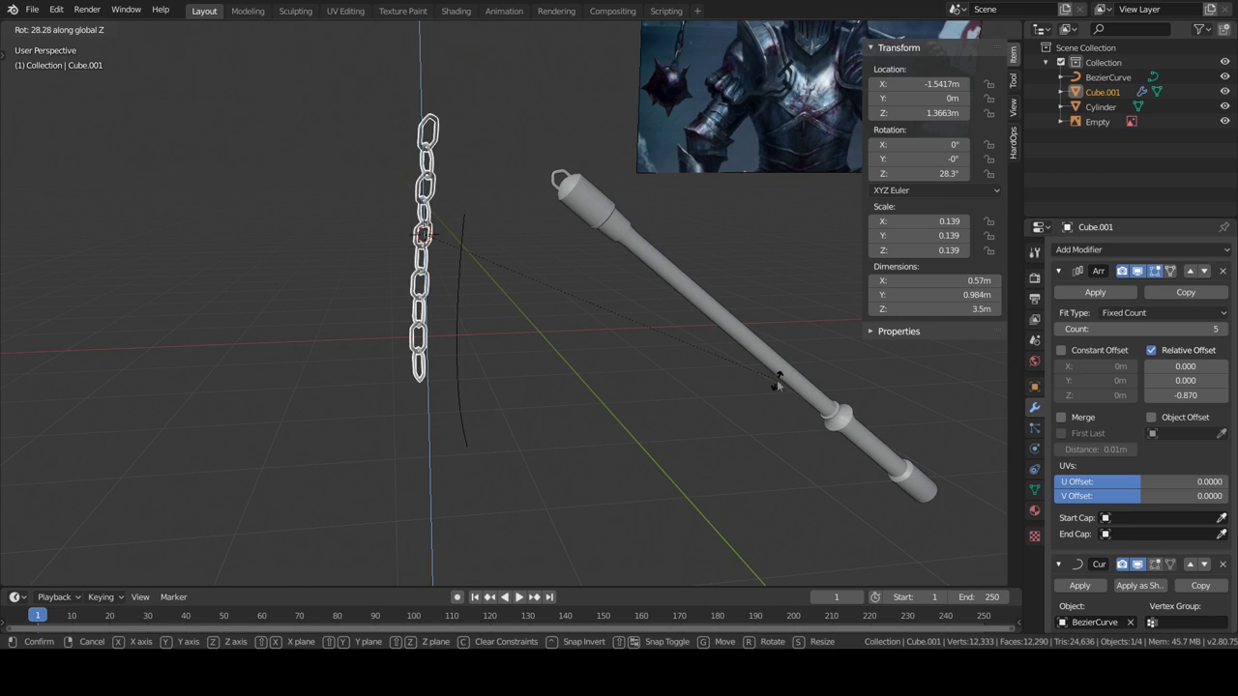
pyautogui.click(777, 377)
pyautogui.click(468, 319)
pyautogui.press('r')
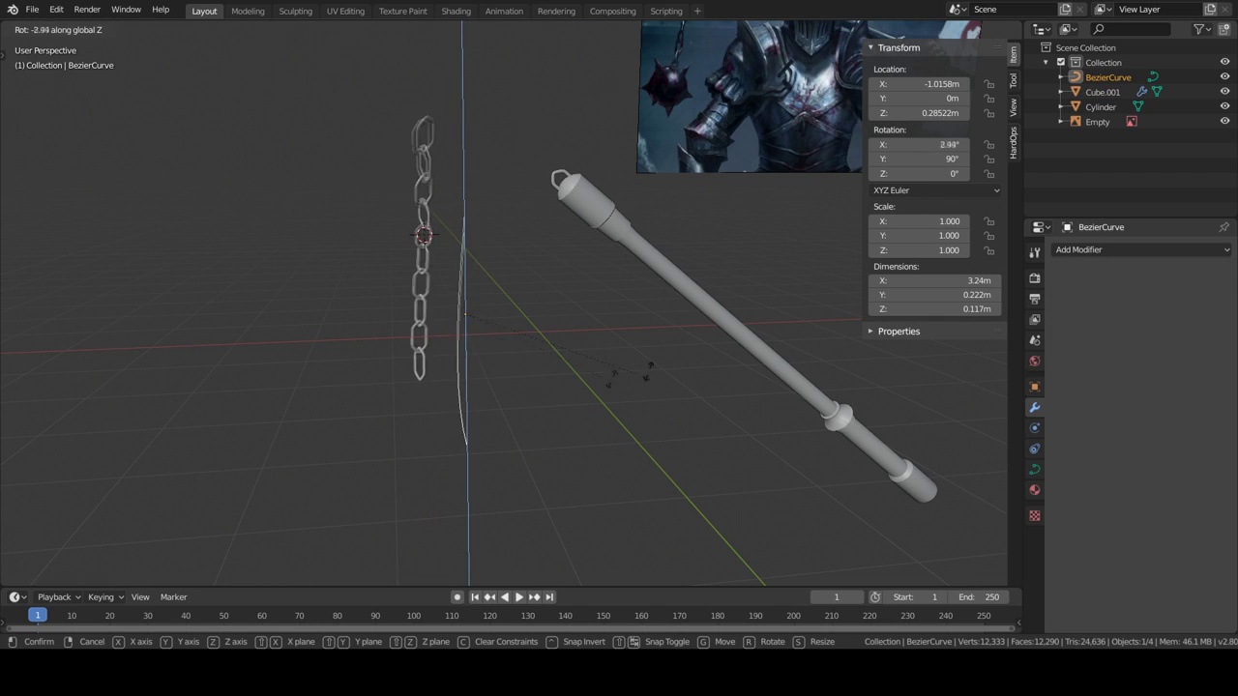
pyautogui.rightClick(540, 408)
pyautogui.click(438, 384)
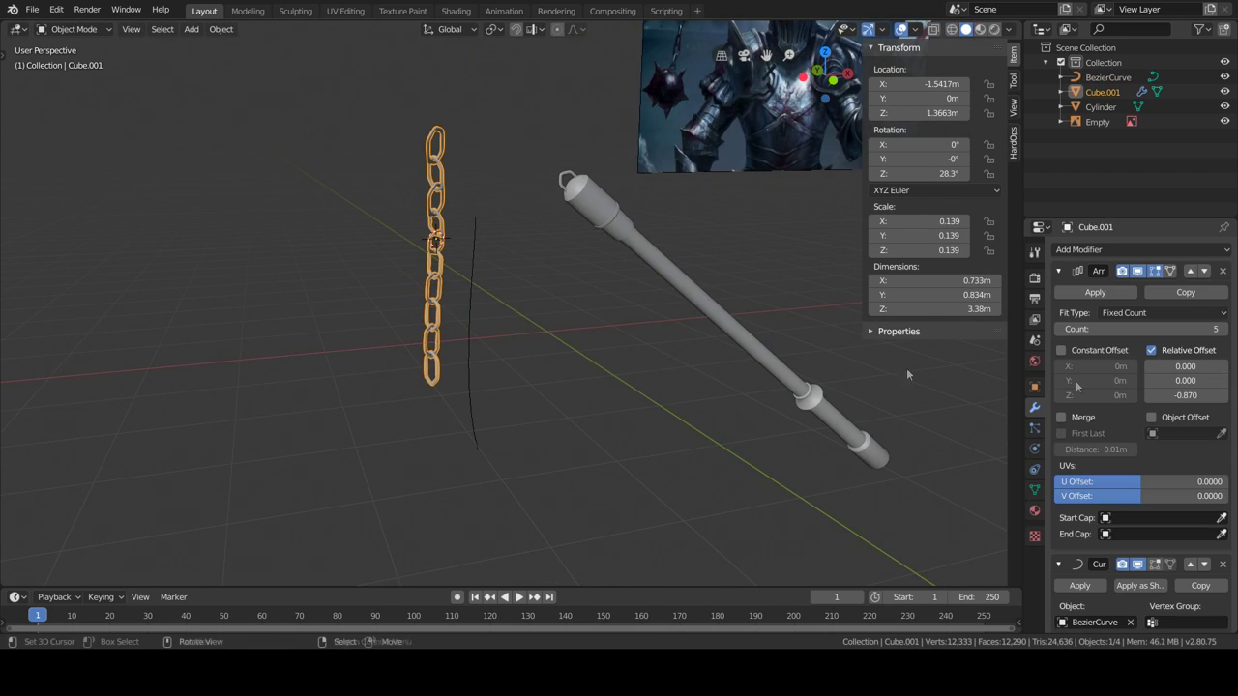
pyautogui.scroll(4, 540, 388)
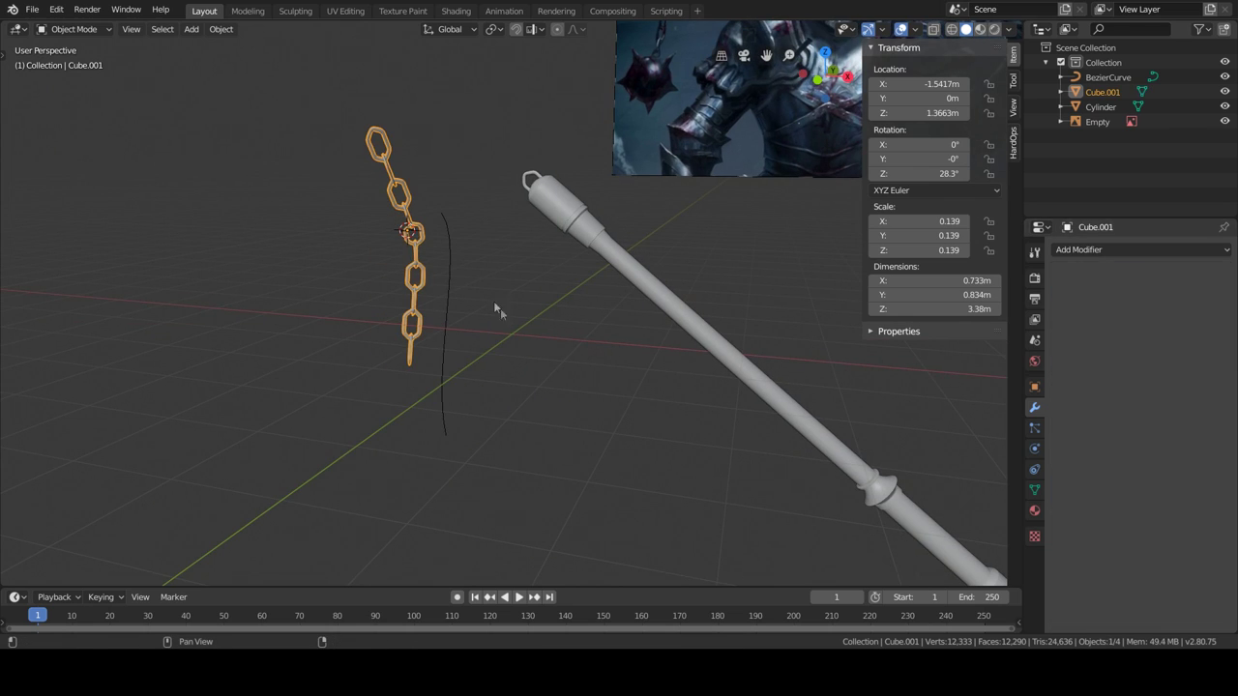
# Step: Rotate the chain and move it along X and Z to hang from the shaft's top loop
pyautogui.press('r')
pyautogui.press('g')
pyautogui.press('x')
pyautogui.scroll(3, 741, 412)
pyautogui.press('z')
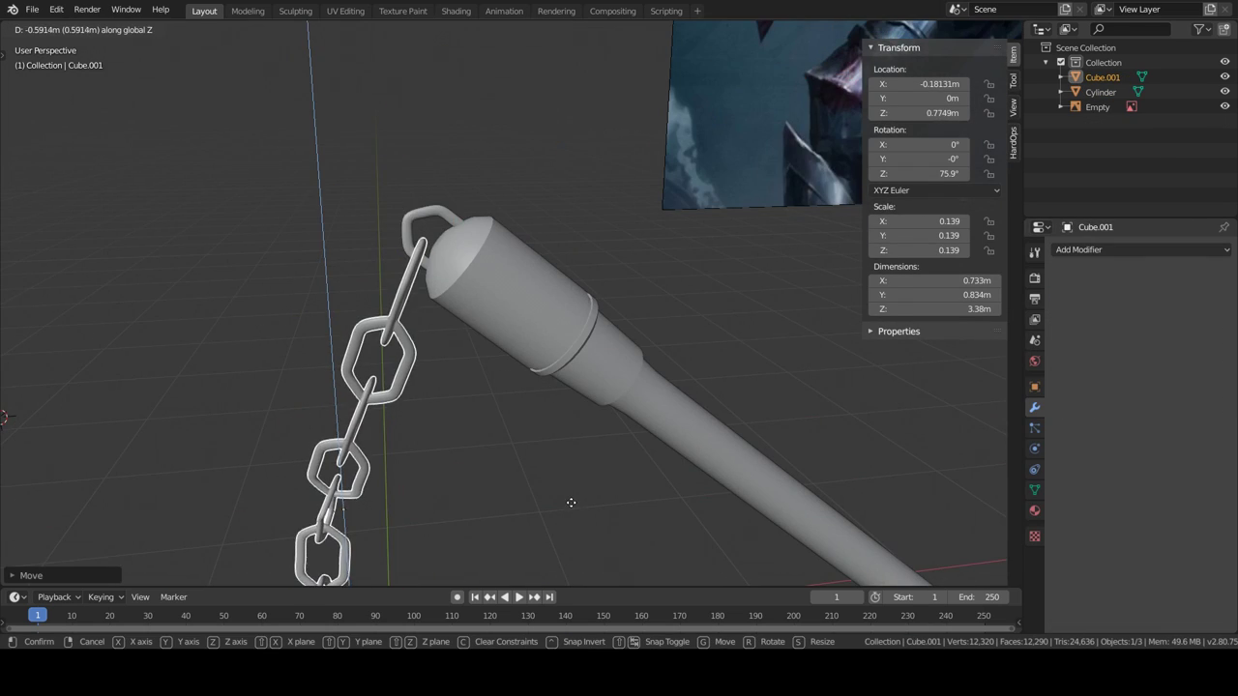
pyautogui.click(527, 371)
pyautogui.scroll(-3, 527, 371)
# Step: Snap the 3D cursor to world origin, then add and scale a UV Sphere for the ball
pyautogui.hotkey('shift', 's')
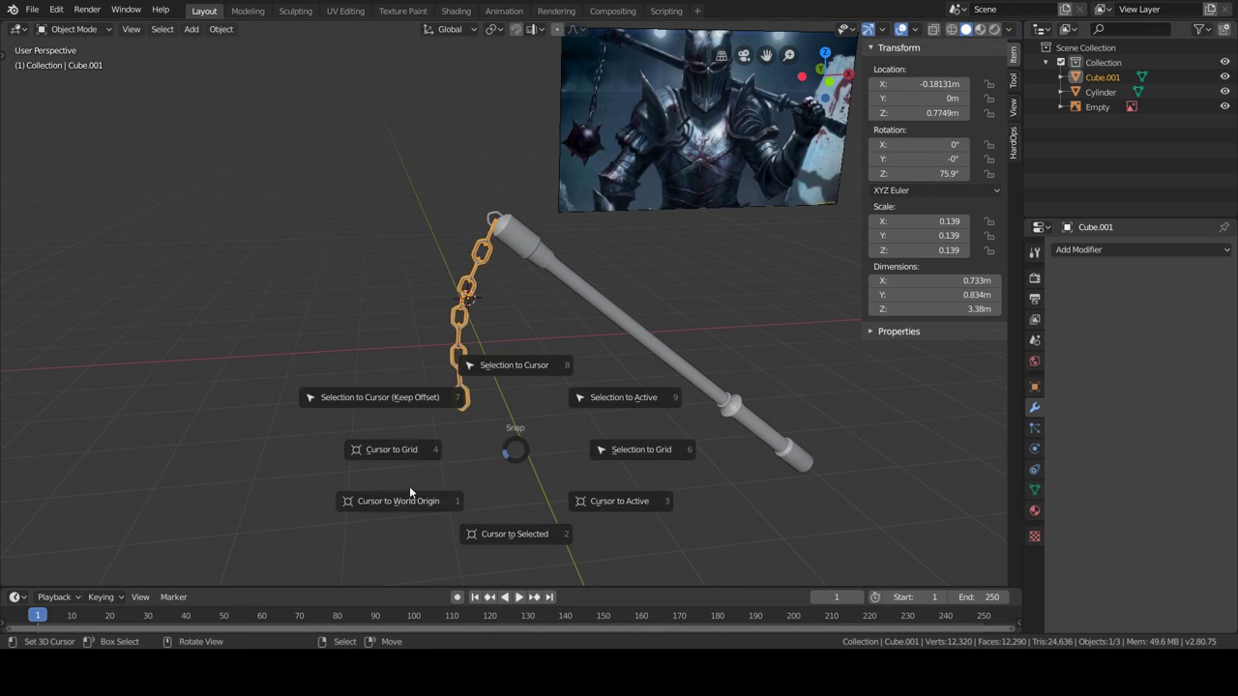
pyautogui.click(332, 535)
pyautogui.hotkey('shift', 'a')
pyautogui.click(580, 409)
pyautogui.scroll(3, 566, 409)
pyautogui.press('s')
pyautogui.click(491, 391)
# Step: Add a cylinder, delete it as unwanted, and orbit around the flail
pyautogui.hotkey('shift', 'a')
pyautogui.click(580, 441)
pyautogui.press('Delete')
pyautogui.moveTo(409, 471)
pyautogui.mouseDown(button='middle')
pyautogui.moveTo(513, 456)
pyautogui.moveTo(508, 321)
pyautogui.mouseUp(button='middle')
pyautogui.hotkey('shift', 'a')
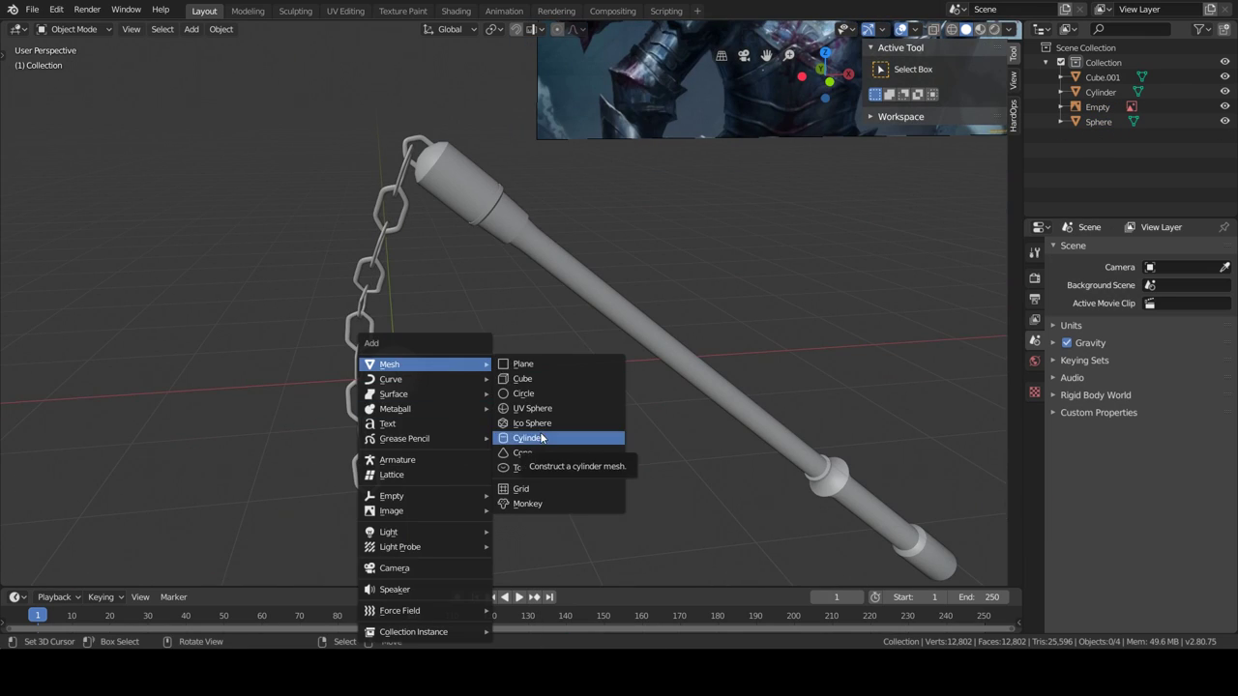
# Step: Add a cone with 4 vertices, forming a four-sided pyramid
pyautogui.click(541, 438)
pyautogui.press('x')
pyautogui.click(387, 519)
pyautogui.hotkey('shift', 'a')
pyautogui.click(517, 452)
pyautogui.click(38, 585)
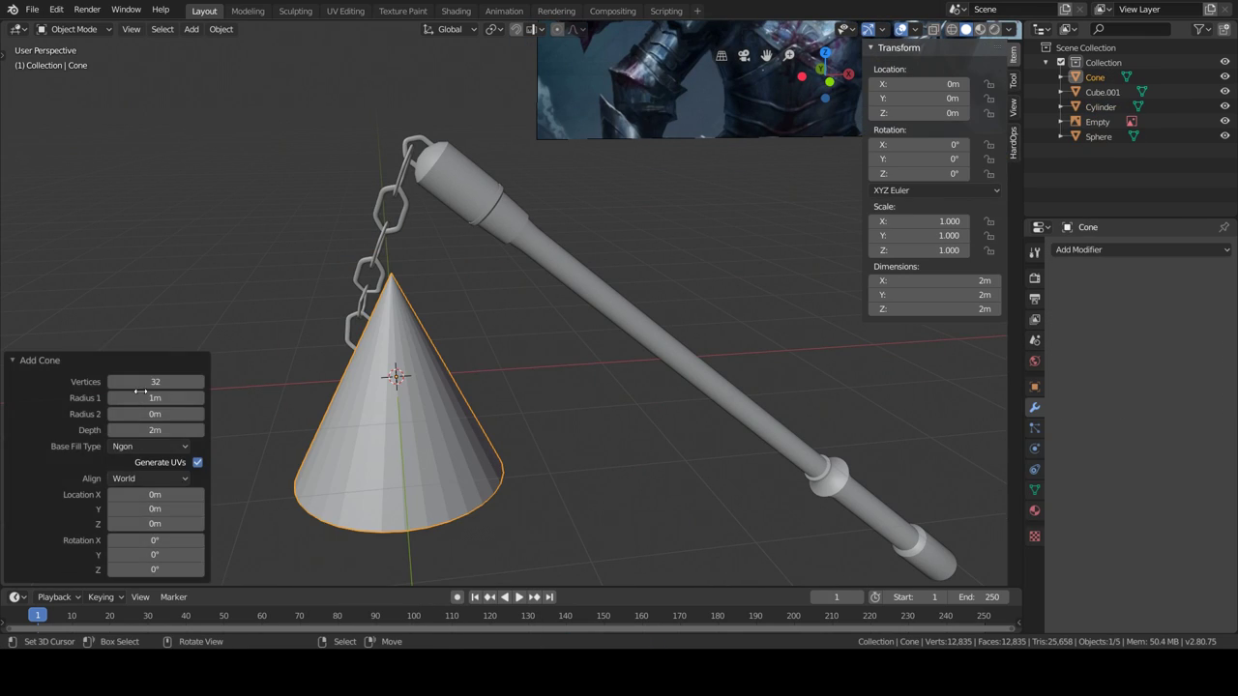
pyautogui.write('4')
pyautogui.press('Return')
# Step: In Edit Mode, add a loop cut to the pyramid and join base vertices with J
pyautogui.press('Tab')
pyautogui.moveTo(290, 290); pyautogui.dragTo(367, 309, button='middle')
pyautogui.hotkey('ctrl', 'r')
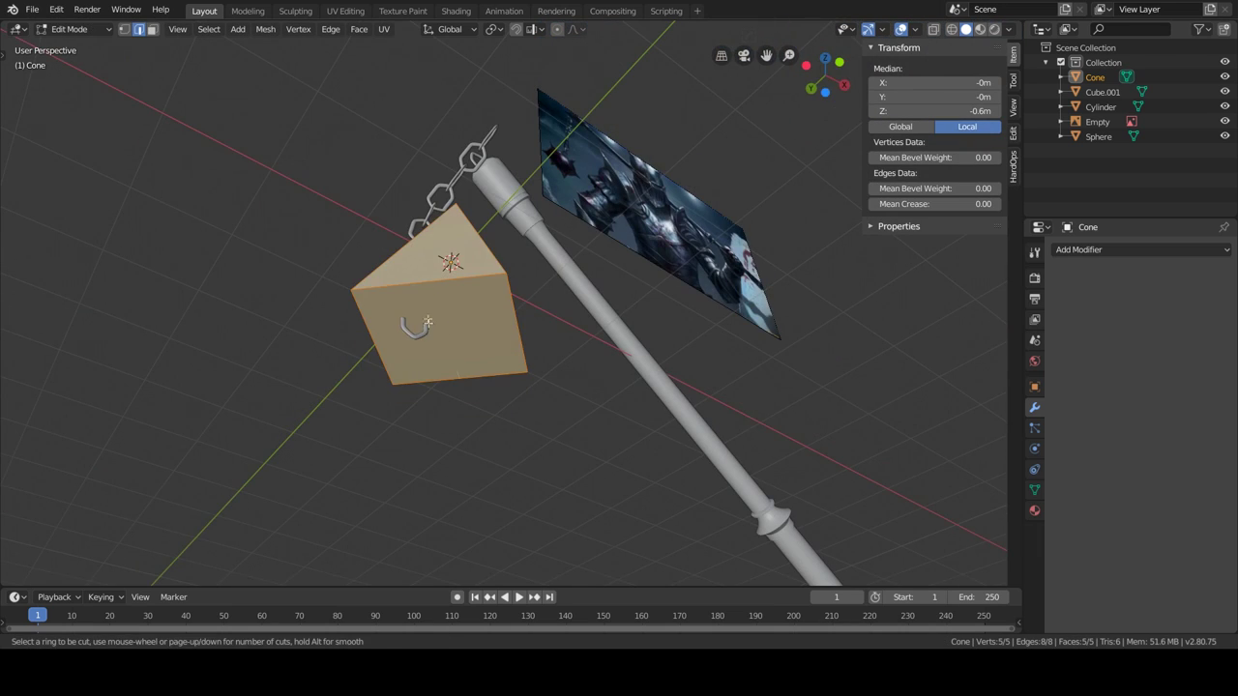
pyautogui.click(484, 322)
pyautogui.moveTo(484, 322)
pyautogui.mouseDown(button='middle')
pyautogui.moveTo(521, 344)
pyautogui.moveTo(521, 416)
pyautogui.mouseUp(button='middle')
pyautogui.press('1')
pyautogui.press('j')
pyautogui.click(520, 416)
pyautogui.press('j')
pyautogui.moveTo(600, 376)
pyautogui.mouseDown(button='middle')
pyautogui.moveTo(657, 417)
pyautogui.moveTo(630, 399)
pyautogui.mouseUp(button='middle')
pyautogui.click(630, 400)
# Step: Shrink the selected vertices off the Z axis, tapering the spike to about 0.31 scale
pyautogui.press('s')
pyautogui.hotkey('shift', 'z')
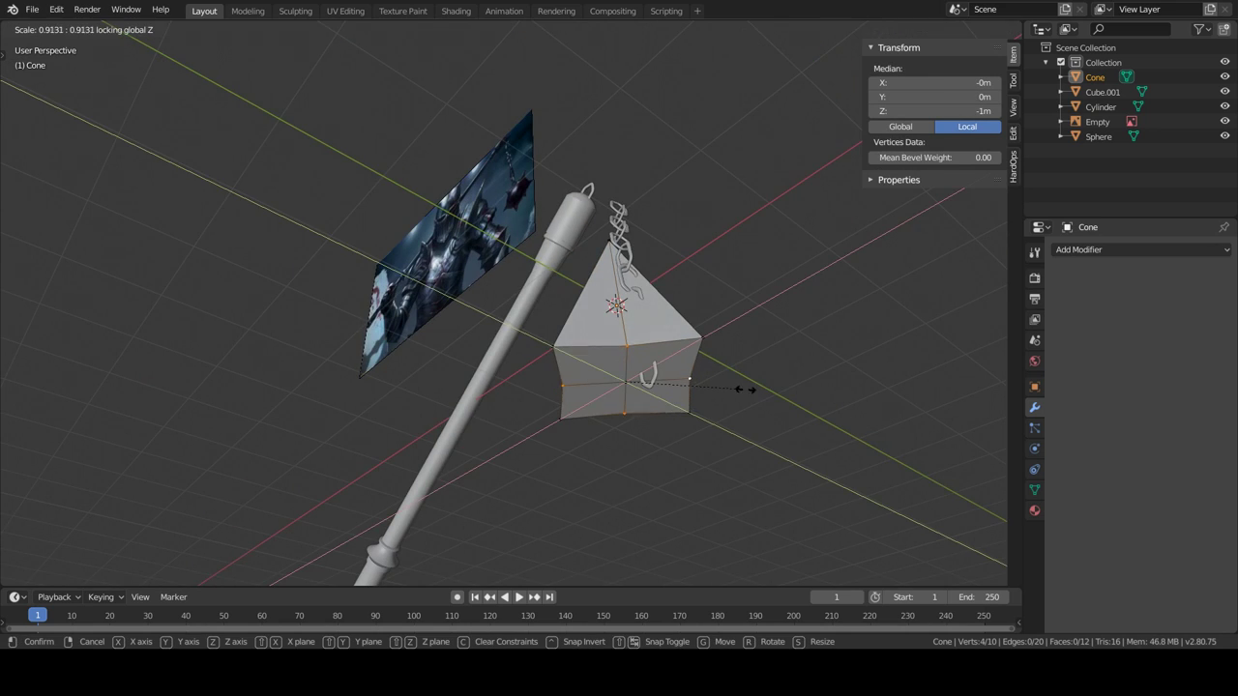
pyautogui.click(621, 425)
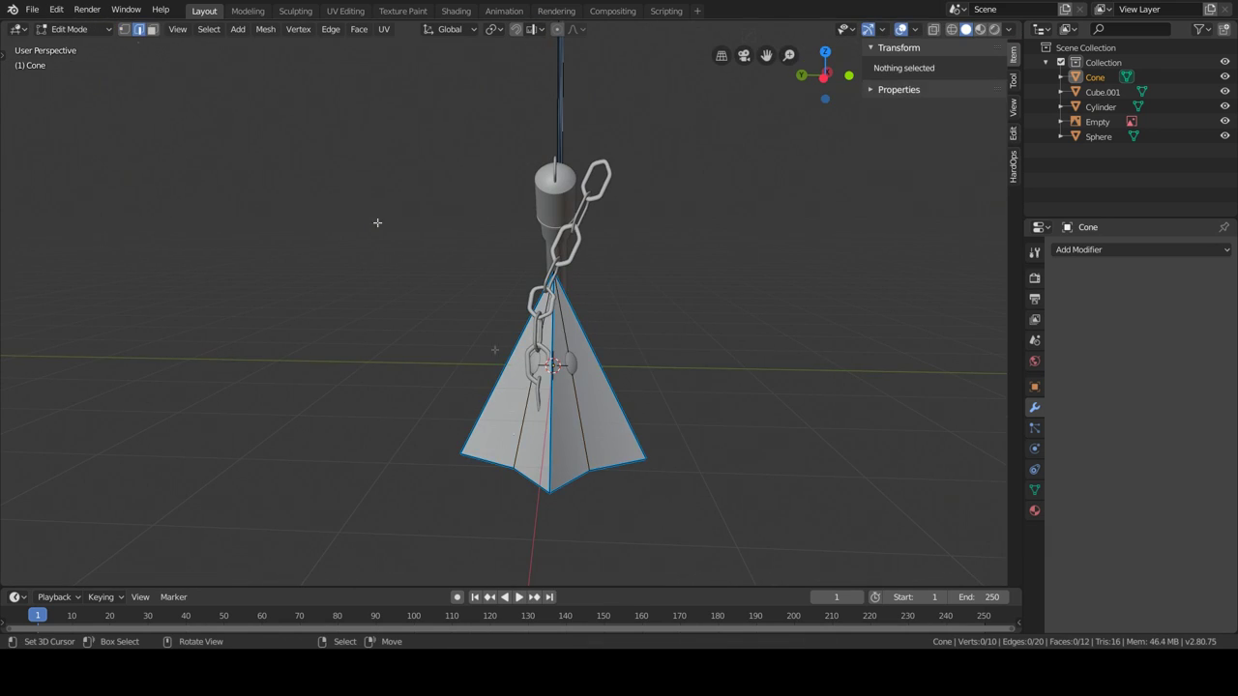
pyautogui.keyDown('shift'); pyautogui.click(460, 403); pyautogui.keyUp('shift')
pyautogui.moveTo(460, 403); pyautogui.dragTo(143, 38, button='middle')
pyautogui.press('s')
pyautogui.click(570, 422)
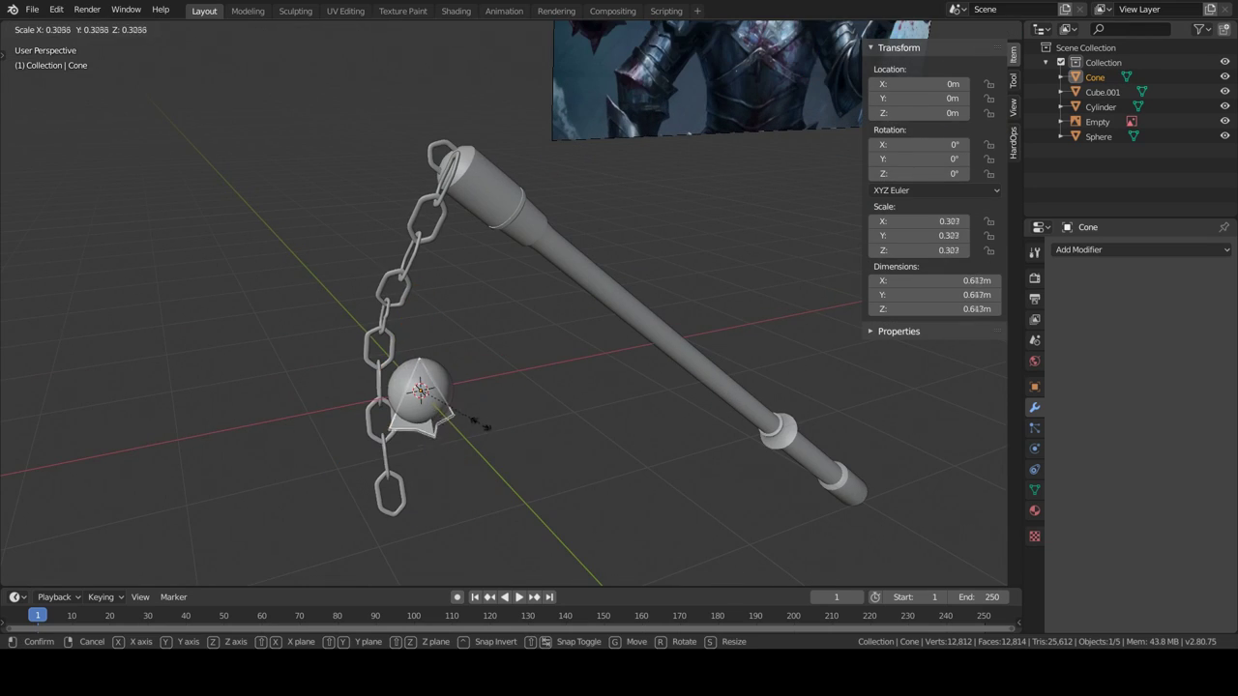
# Step: Raise the spike along Z onto the ball's top and scale it off the Z axis
pyautogui.click(484, 426)
pyautogui.moveTo(442, 409); pyautogui.dragTo(610, 450, button='middle')
pyautogui.press('Tab')
pyautogui.press('g')
pyautogui.press('z')
pyautogui.click(603, 184)
pyautogui.press('a')
pyautogui.moveTo(622, 174); pyautogui.dragTo(572, 420, button='middle')
pyautogui.press('s')
pyautogui.hotkey('shift', 'z')
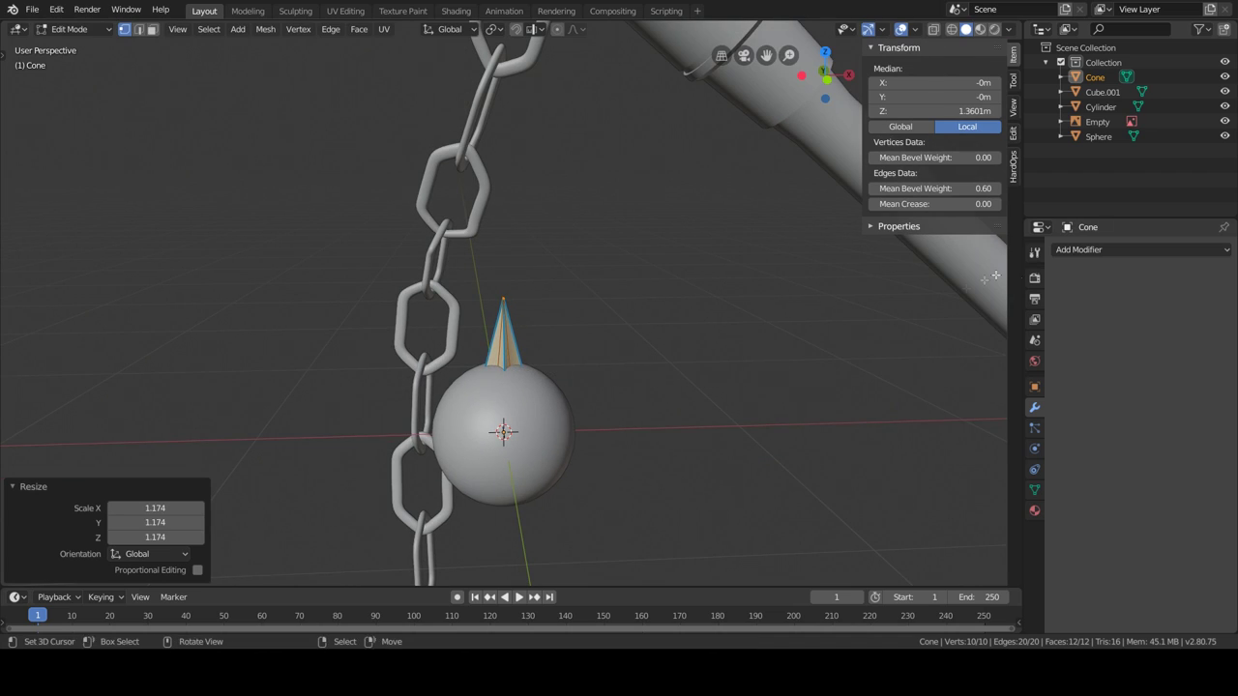
# Step: Add a Mirror modifier to the spike with X mirroring turned off
pyautogui.click(1141, 250)
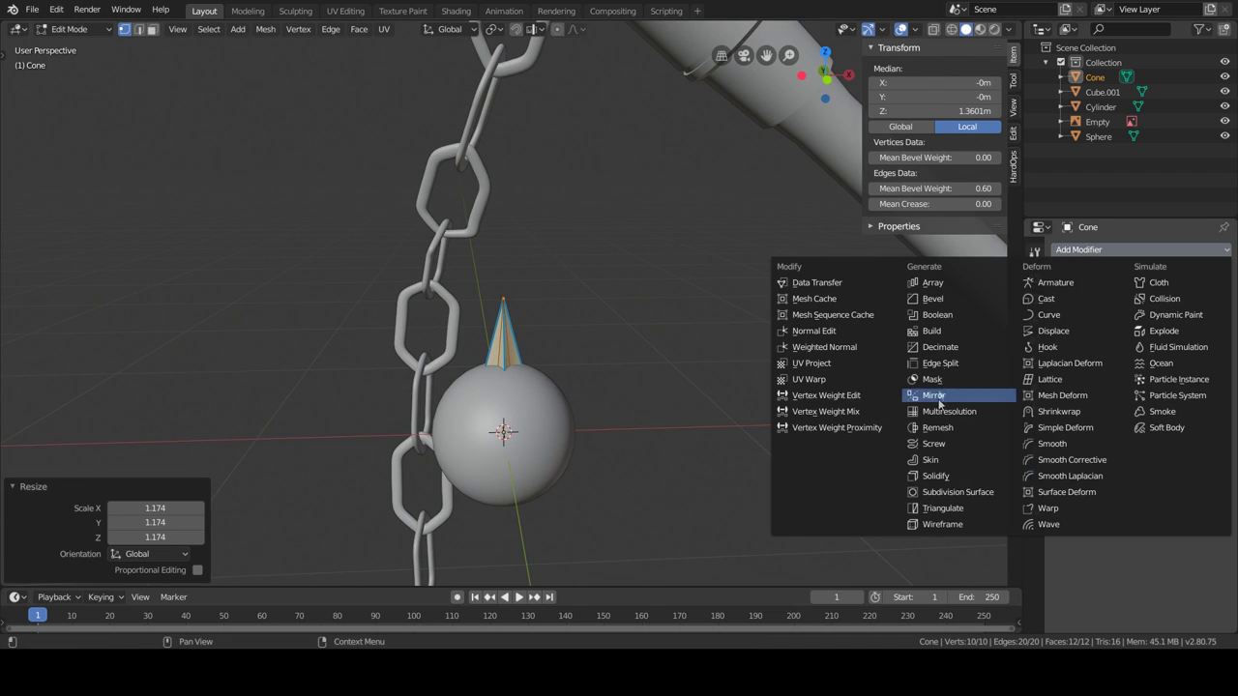
pyautogui.click(933, 400)
pyautogui.click(1061, 329)
pyautogui.press('Tab')
# Step: Duplicate the spike and rotate the copy 90° about Y
pyautogui.hotkey('shift', 'd')
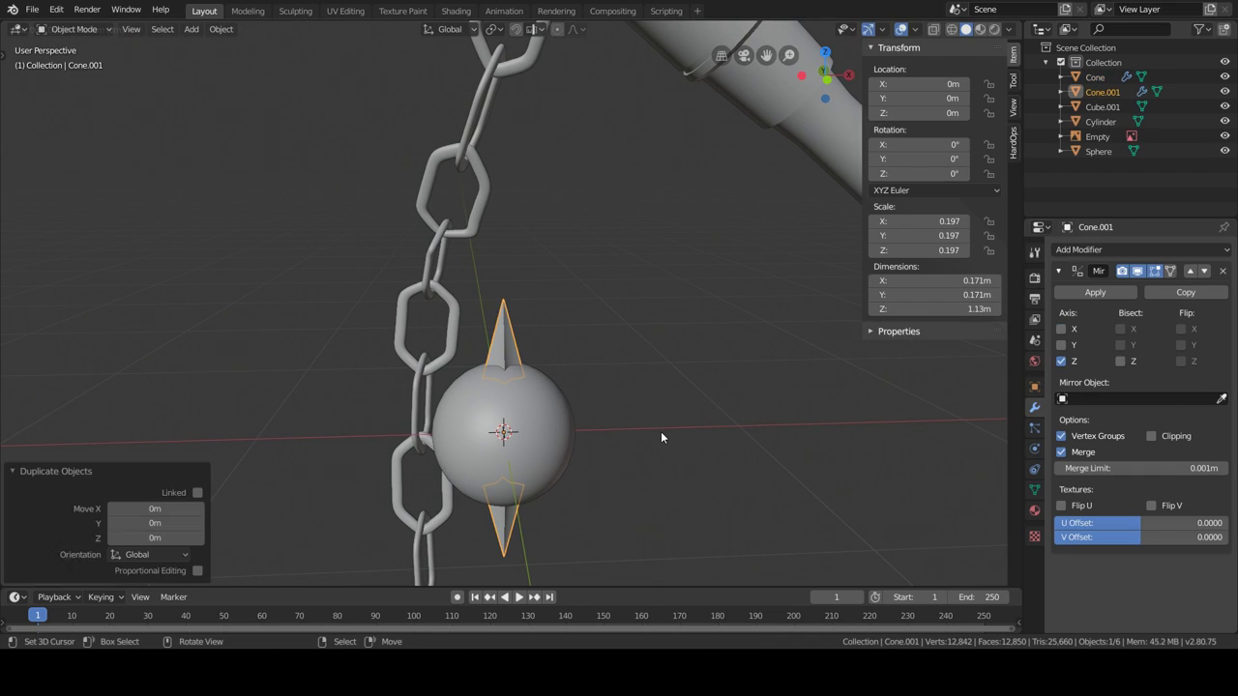
pyautogui.press('r')
pyautogui.press('y')
pyautogui.press('9')
pyautogui.press('0')
pyautogui.press('Return')
pyautogui.moveTo(660, 432); pyautogui.dragTo(634, 506, button='middle')
# Step: Duplicate the spike again, rotate it 90° about Z, and combine the copies into one Cone
pyautogui.hotkey('shift', 'd')
pyautogui.press('r')
pyautogui.press('z')
pyautogui.press('9')
pyautogui.press('0')
pyautogui.press('Return')
pyautogui.hotkey('ctrl', 'z')
pyautogui.hotkey('ctrl', 'z')
pyautogui.hotkey('ctrl', 'z')
pyautogui.hotkey('ctrl', 'z')
pyautogui.hotkey('ctrl', 'z')
pyautogui.moveTo(566, 406); pyautogui.dragTo(638, 447, button='middle')
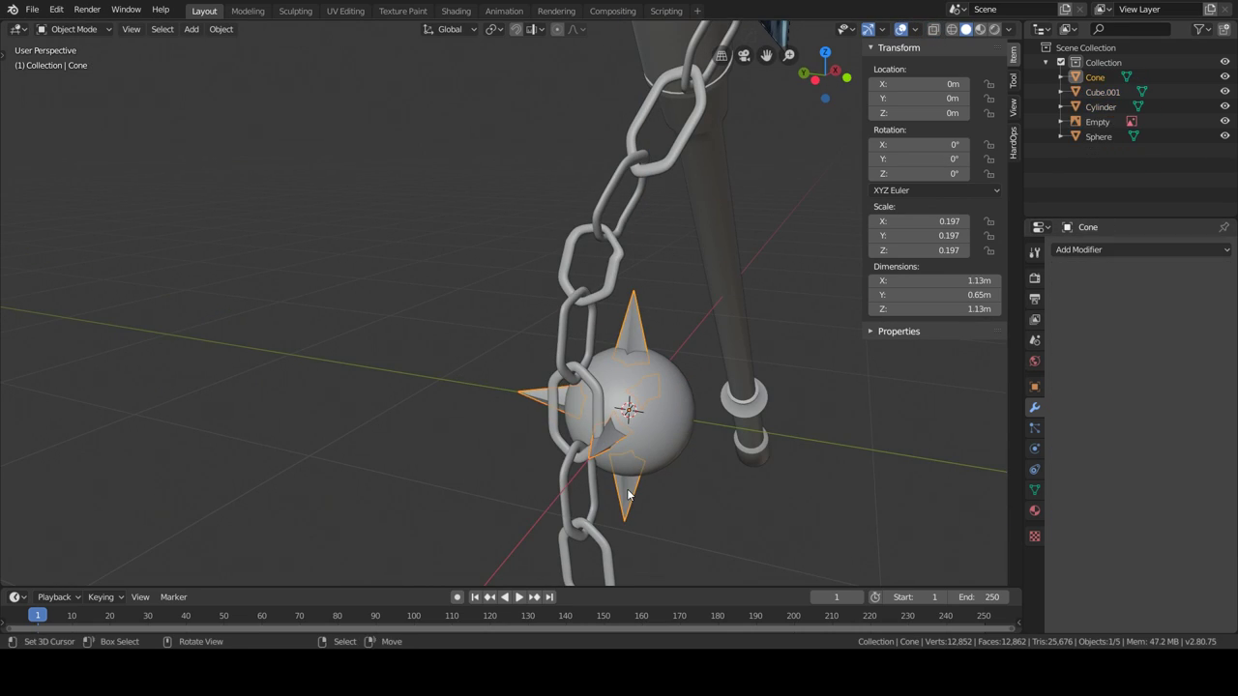
# Step: Fuse the spike cones into the sphere with a HardOps Boolean
pyautogui.keyDown('shift'); pyautogui.click(655, 431); pyautogui.keyUp('shift')
pyautogui.press('q')
pyautogui.click(802, 486)
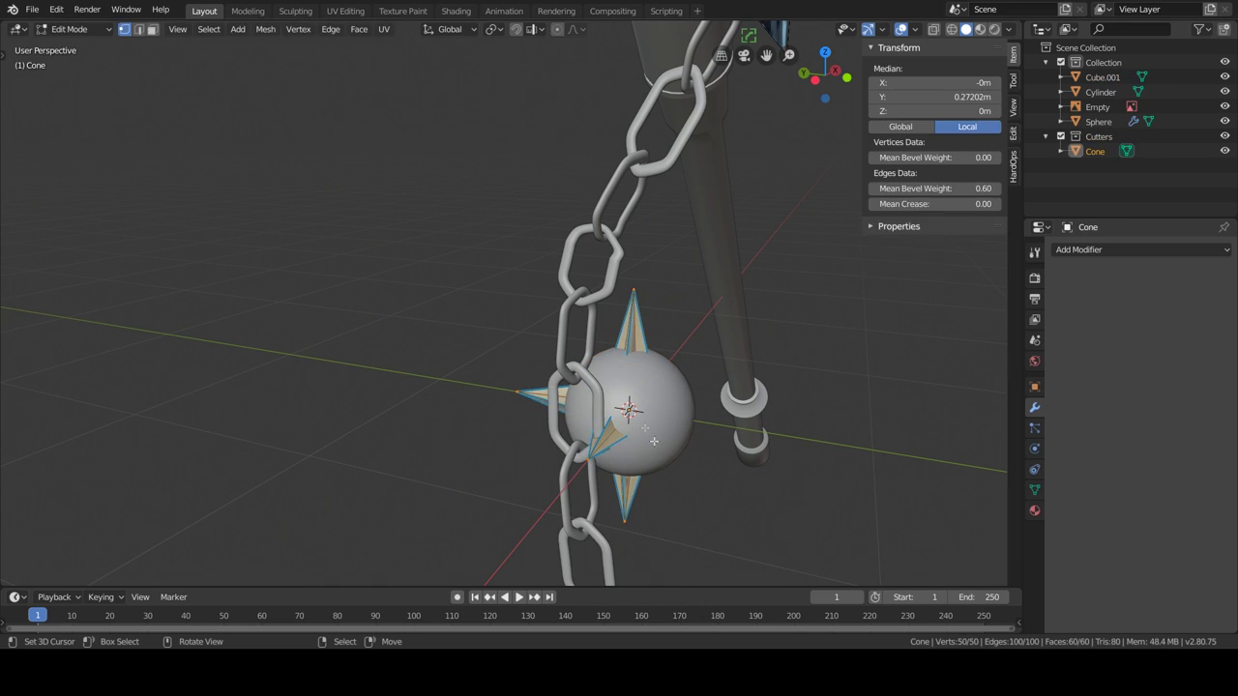
pyautogui.click(628, 344)
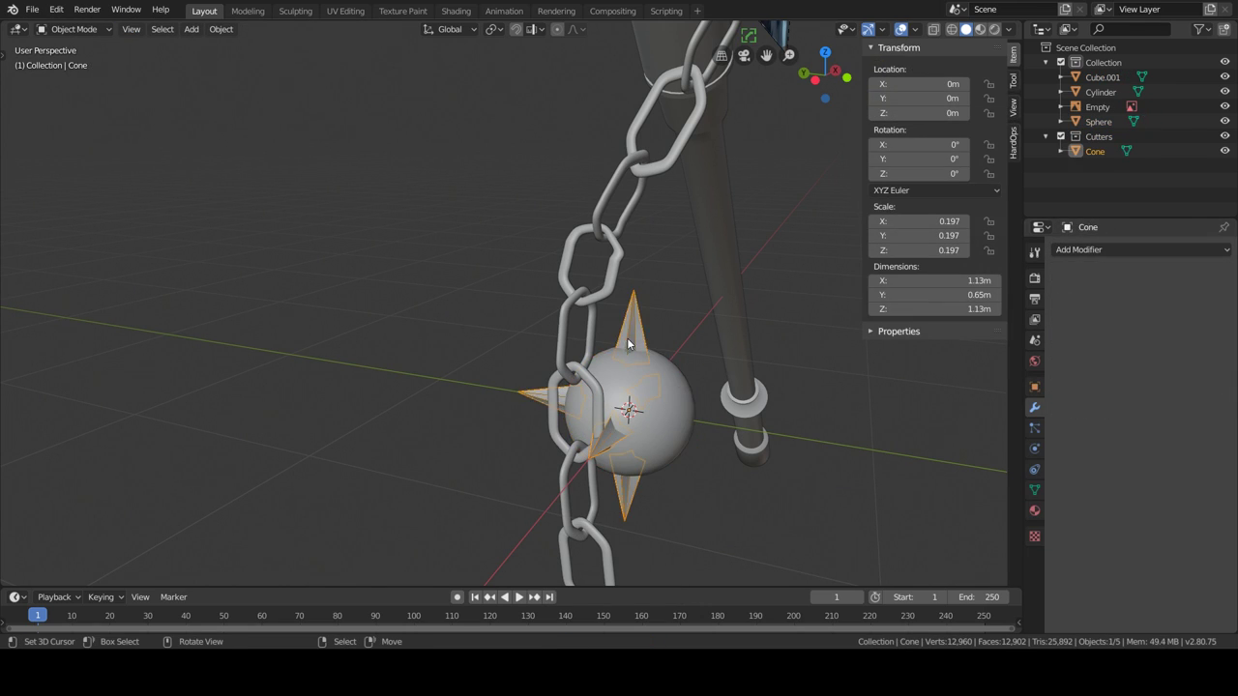
pyautogui.click(628, 344)
pyautogui.moveTo(628, 343); pyautogui.dragTo(775, 516, button='middle')
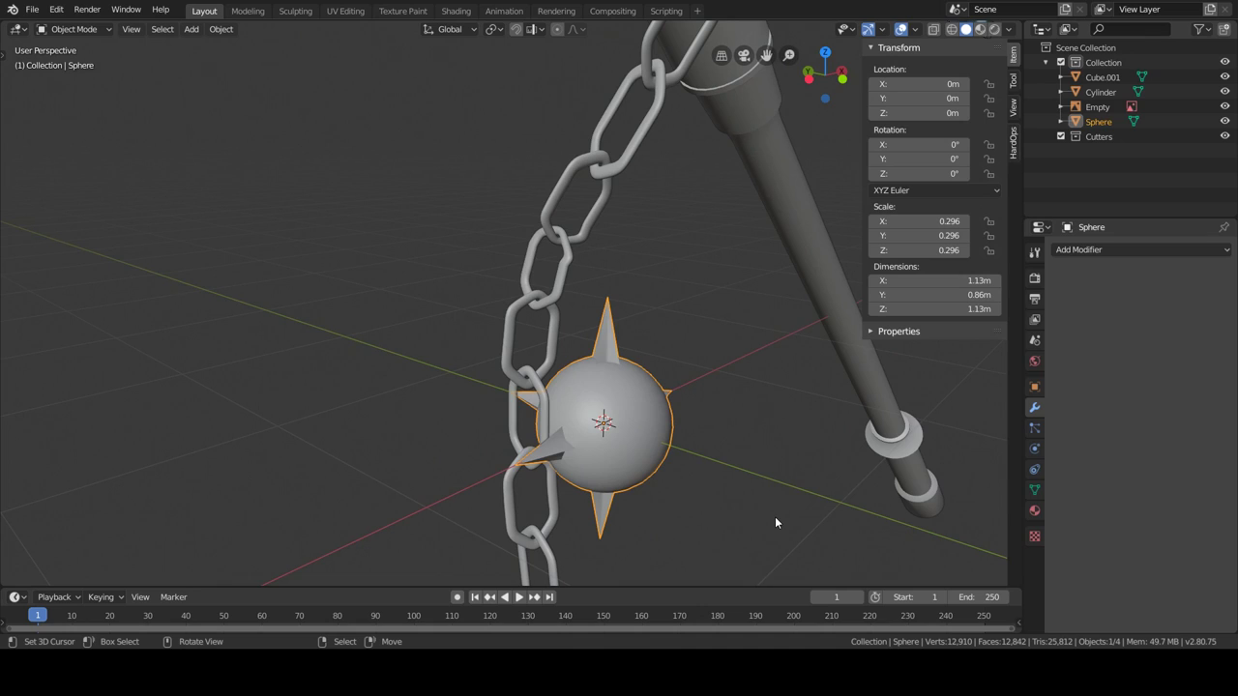
# Step: Tilt the ball −81° on X and move it down and across to the chain's bottom link
pyautogui.press('r')
pyautogui.press('x')
pyautogui.click(774, 516)
pyautogui.moveTo(774, 516)
pyautogui.mouseDown(button='middle')
pyautogui.moveTo(602, 338)
pyautogui.moveTo(618, 333)
pyautogui.mouseUp(button='middle')
pyautogui.press('g')
pyautogui.press('z')
pyautogui.click(619, 334)
pyautogui.press('g')
pyautogui.press('x')
pyautogui.click(566, 362)
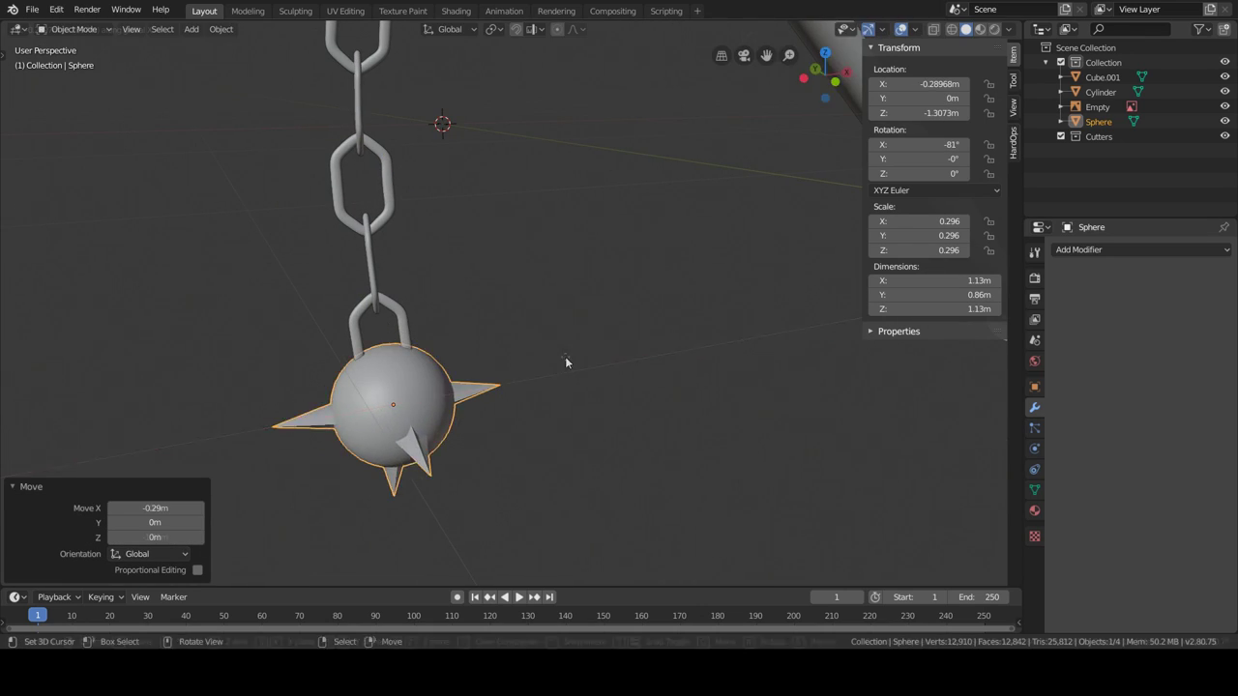
# Step: Tilt the spiked ball slightly further about the X axis
pyautogui.press('r')
pyautogui.press('x')
pyautogui.click(576, 353)
pyautogui.scroll(-4, 575, 353)
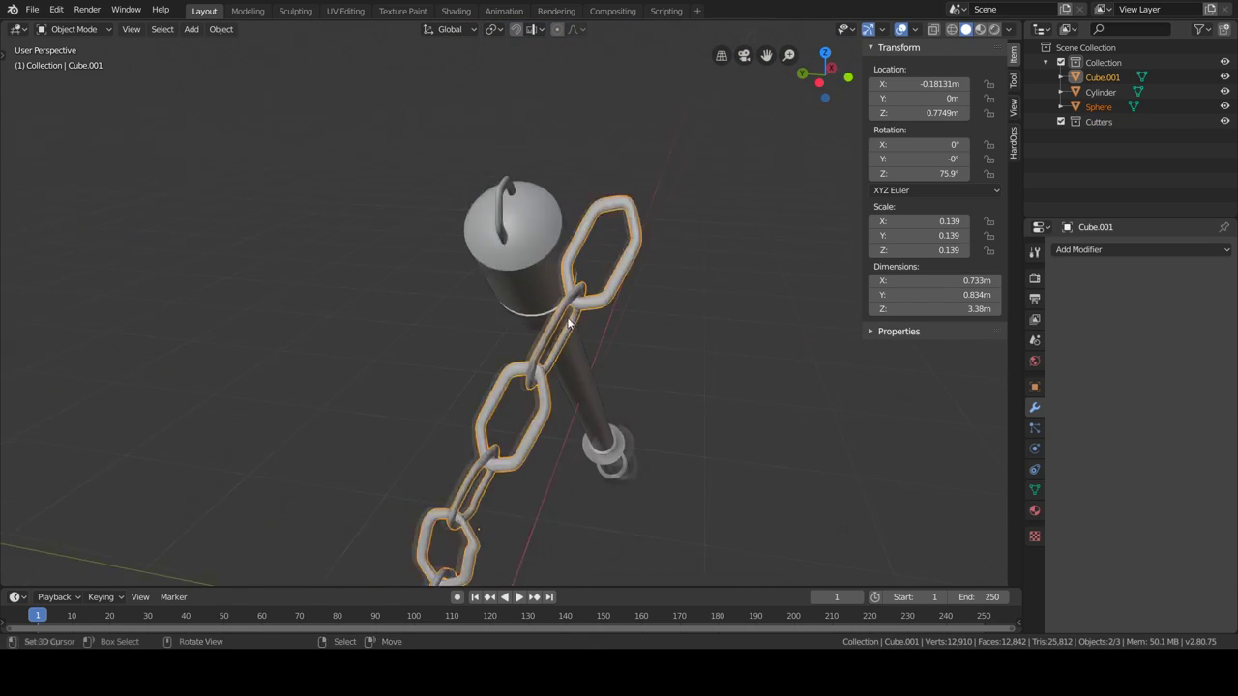
# Step: Move the chain to Y 0.475 m and onto the shaft tip, then show the Shading workspace
pyautogui.press('g')
pyautogui.press('y')
pyautogui.click(479, 305)
pyautogui.press('g')
pyautogui.press('z')
pyautogui.click(470, 350)
pyautogui.press('g')
pyautogui.press('x')
pyautogui.click(480, 355)
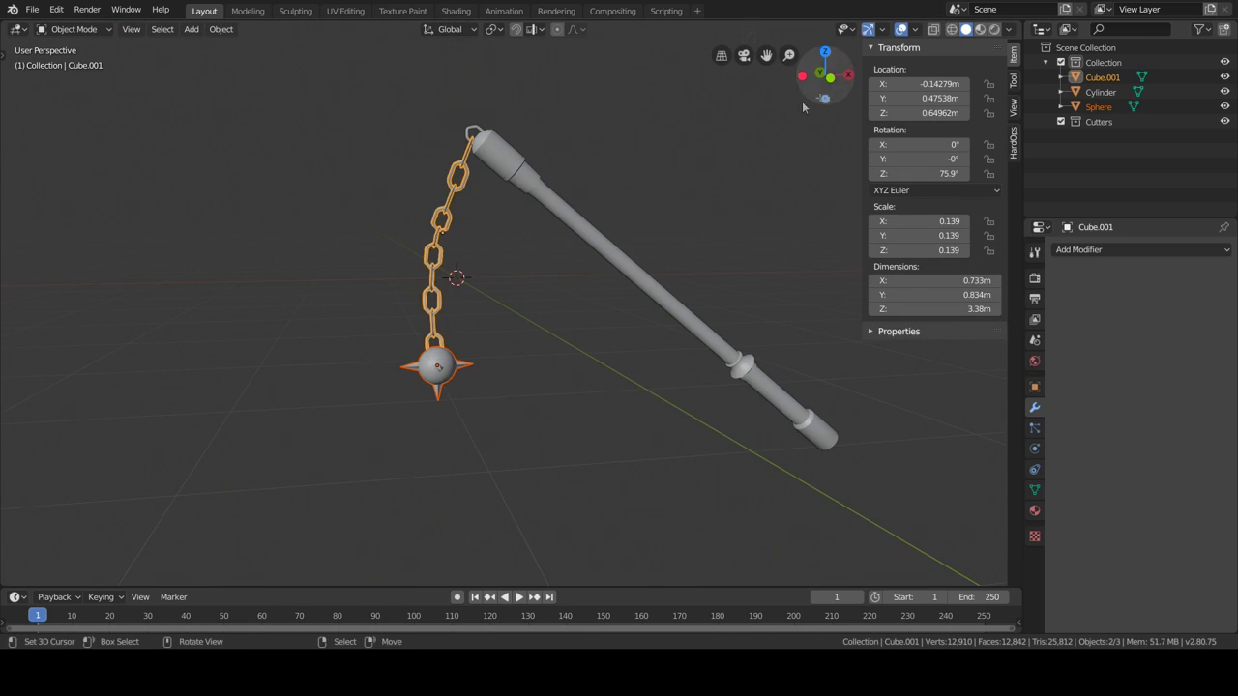
pyautogui.click(451, 10)
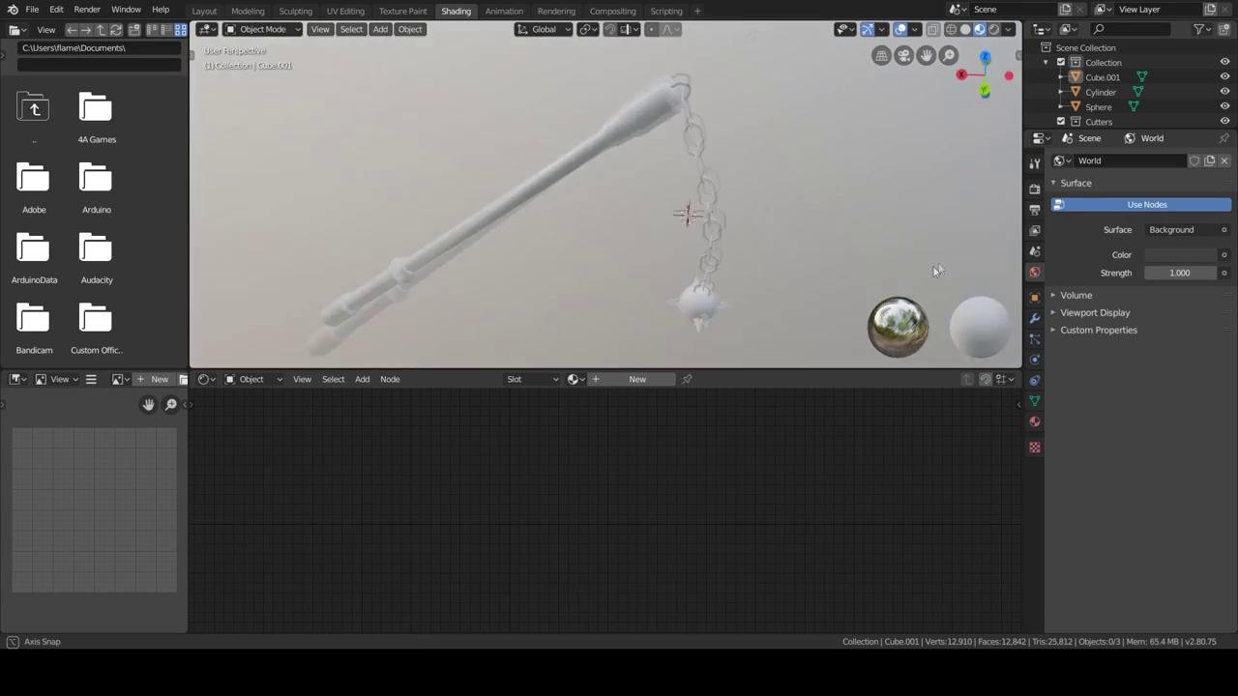
# Step: Create Material.001 with Metallic 0.852 and Roughness 0.448 for the chain, ball and shaft
pyautogui.click(615, 380)
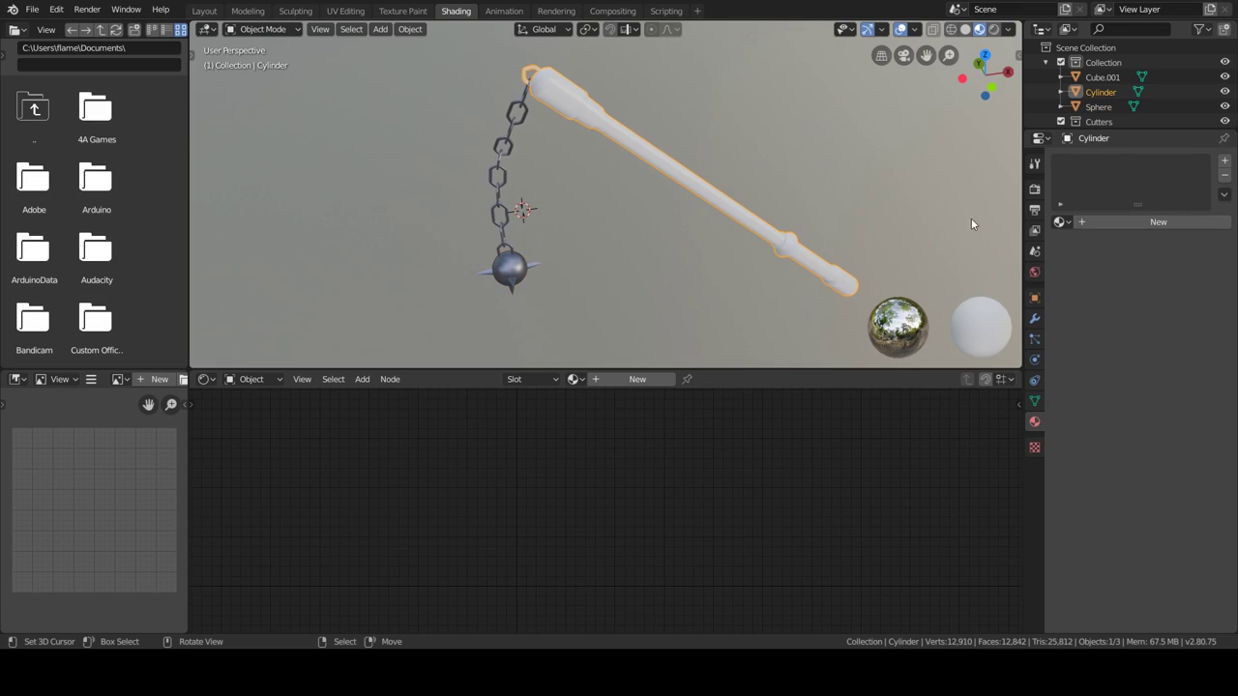
pyautogui.moveTo(992, 275); pyautogui.dragTo(638, 240, button='middle')
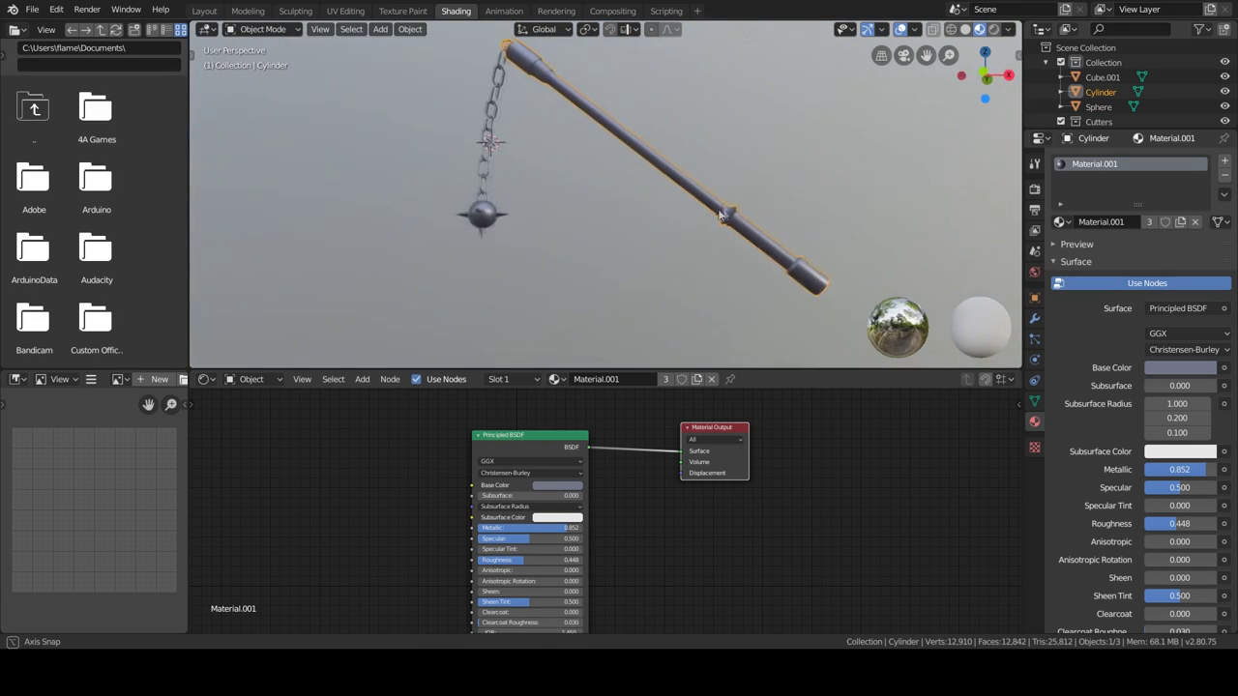
pyautogui.scroll(3, 600, 269)
# Step: Enter Edit Mode on the shaft and begin loop cuts around the grip
pyautogui.press('Tab')
pyautogui.scroll(2, 538, 226)
pyautogui.keyDown('shift'); pyautogui.moveTo(539, 225); pyautogui.dragTo(689, 258, button='middle'); pyautogui.keyUp('shift')
pyautogui.hotkey('ctrl', 'r')
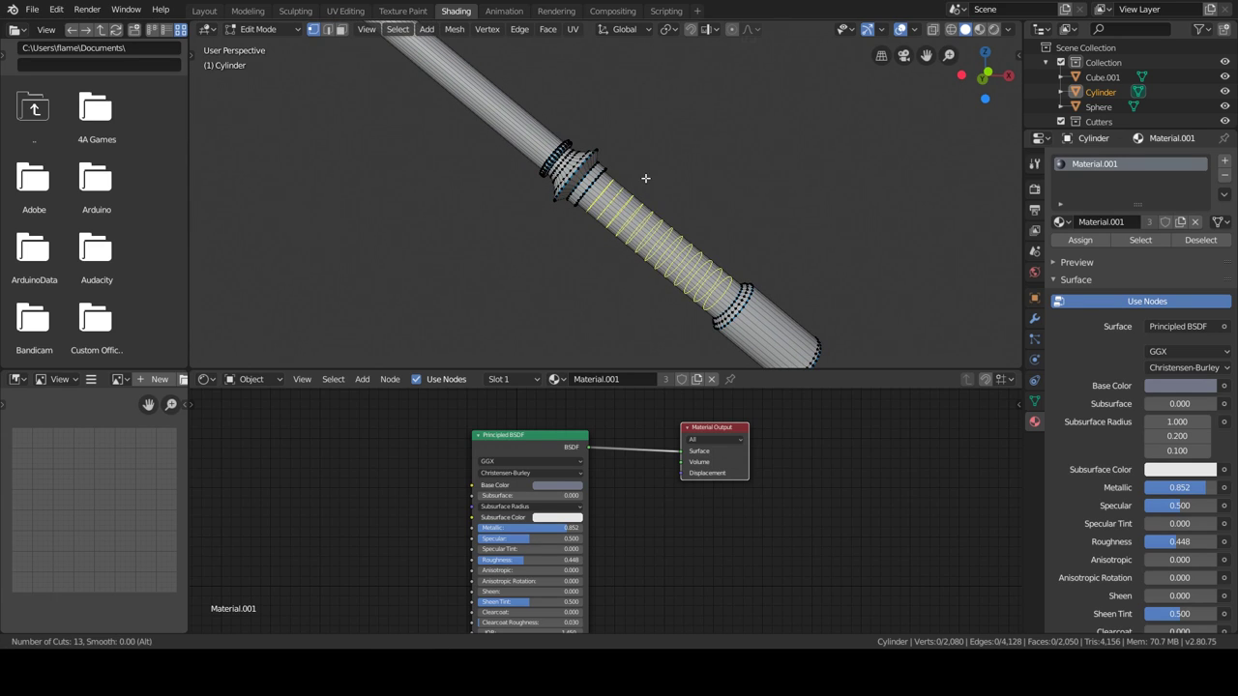
# Step: Place 13 loop cuts along the grip and select alternating face rings
pyautogui.keyDown('alt'); pyautogui.click(633, 208); pyautogui.keyUp('alt')
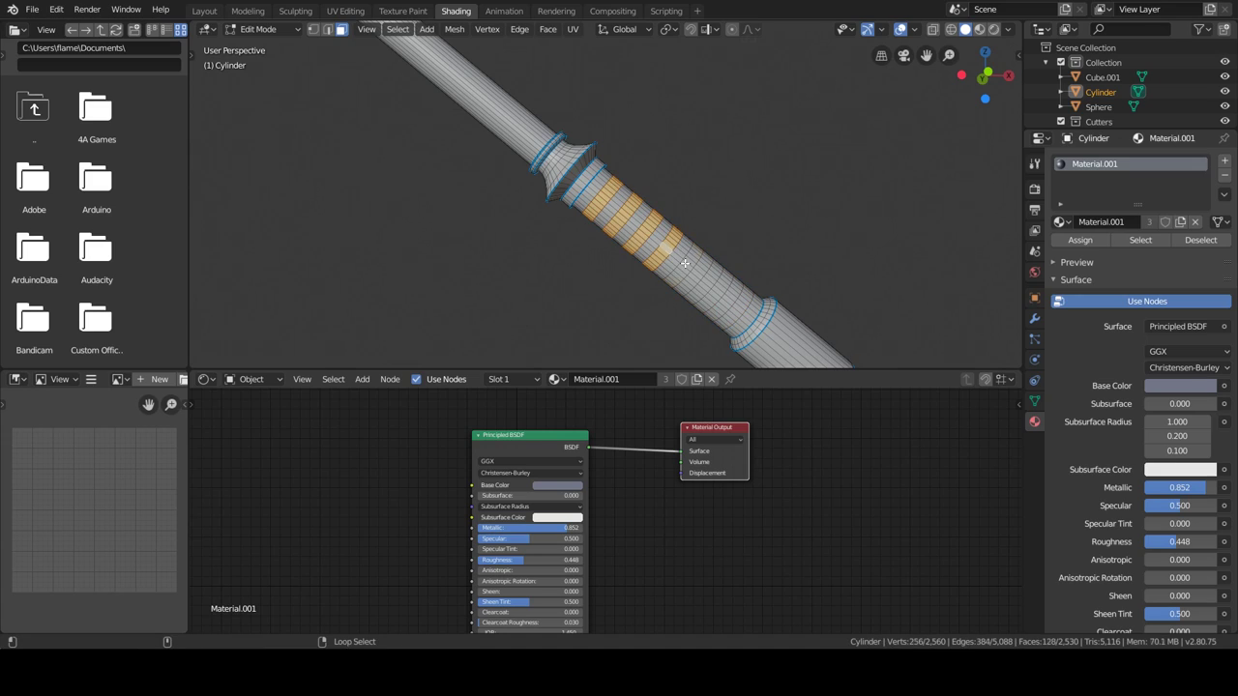
pyautogui.click(739, 274)
pyautogui.keyDown('alt'); pyautogui.click(614, 201); pyautogui.keyUp('alt')
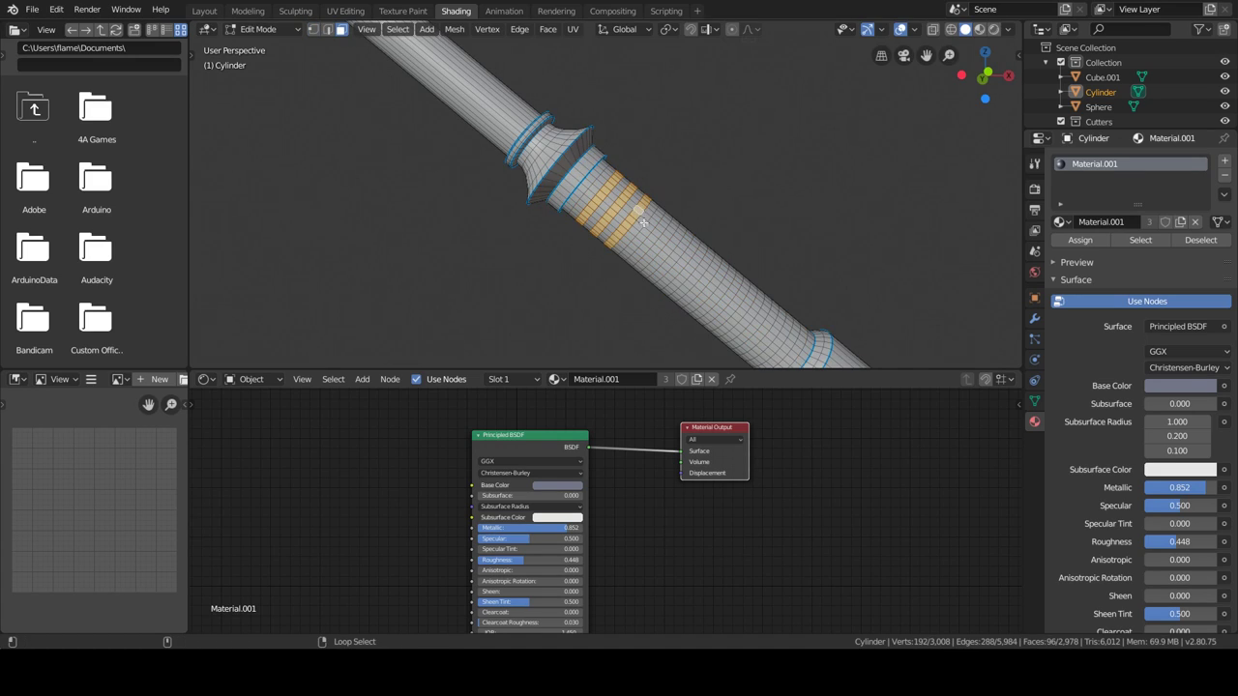
pyautogui.keyDown('alt'); pyautogui.click(570, 179); pyautogui.keyUp('alt')
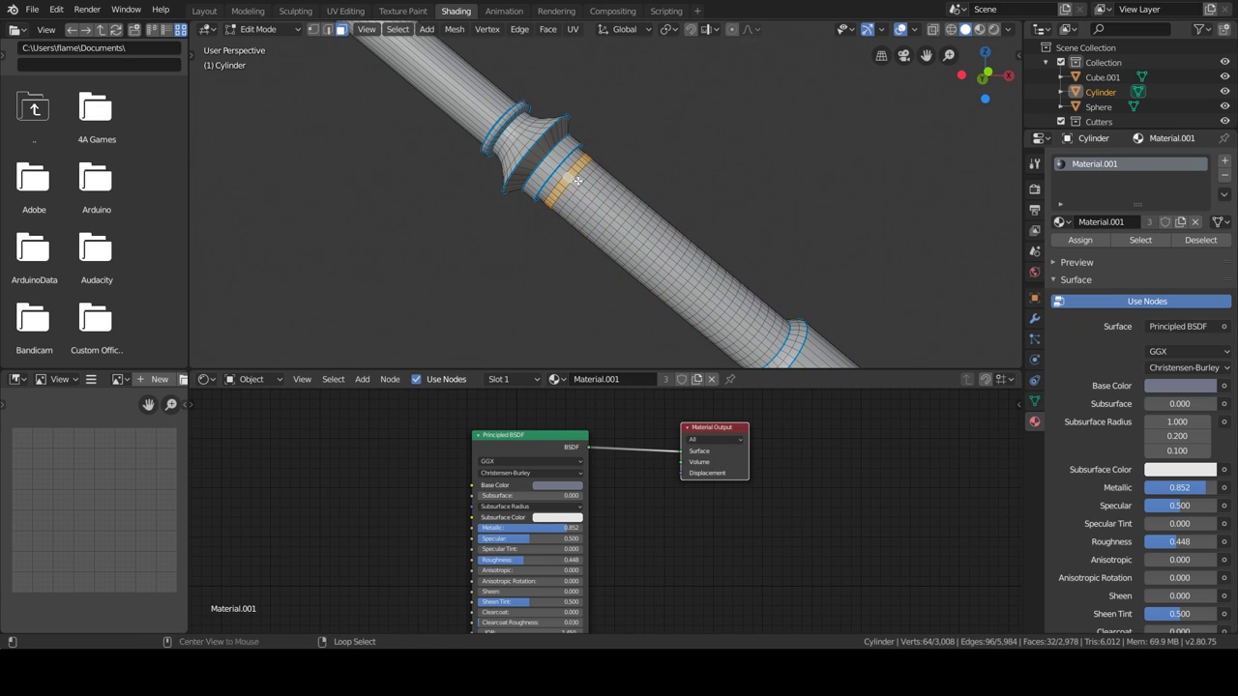
pyautogui.keyDown('alt'); pyautogui.keyDown('shift'); pyautogui.click(645, 241); pyautogui.keyUp('shift'); pyautogui.keyUp('alt')
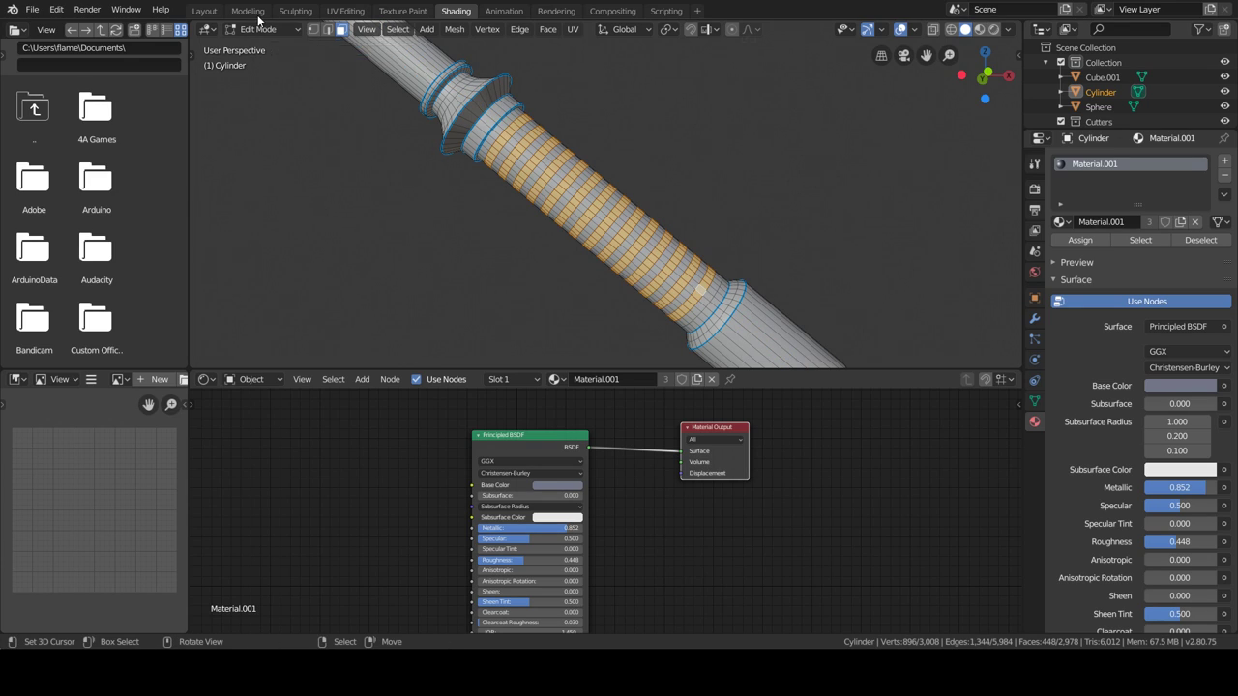
# Step: Inset the alternating face rings and scale them to form the grip ridges
pyautogui.click(626, 30)
pyautogui.moveTo(581, 190); pyautogui.dragTo(503, 174, button='middle')
pyautogui.click(247, 11)
pyautogui.click(19, 111)
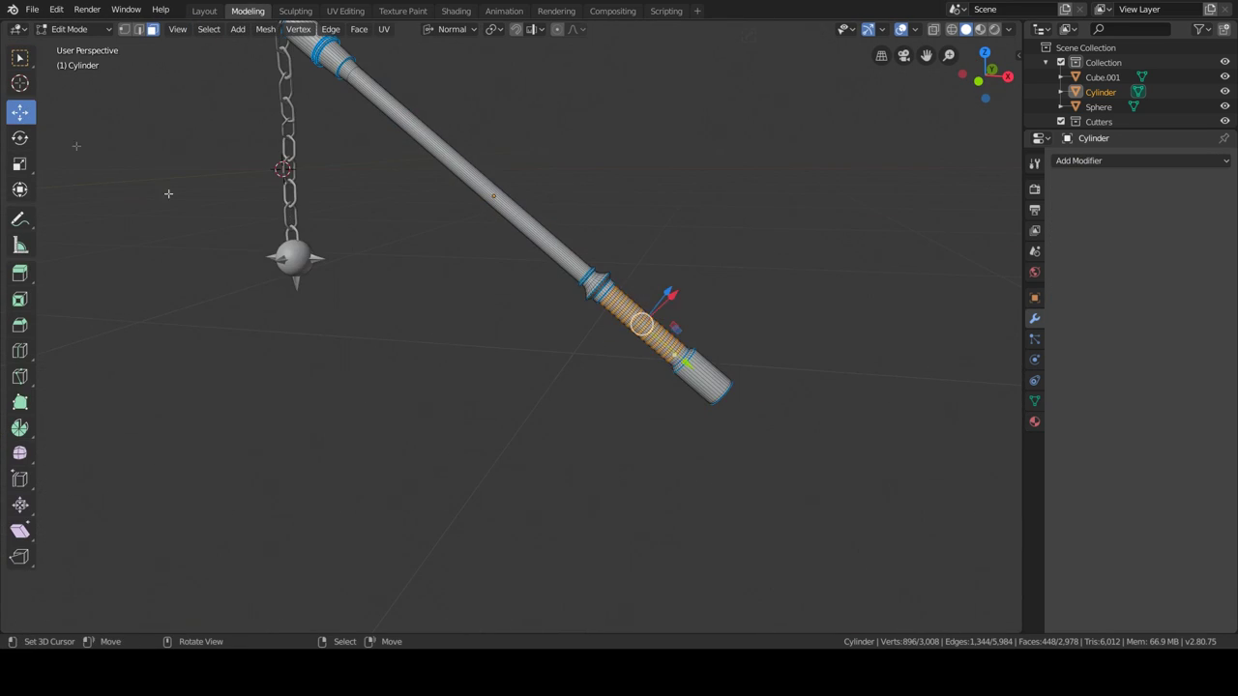
pyautogui.scroll(3, 511, 393)
pyautogui.press('i')
pyautogui.click(750, 387)
pyautogui.press('s')
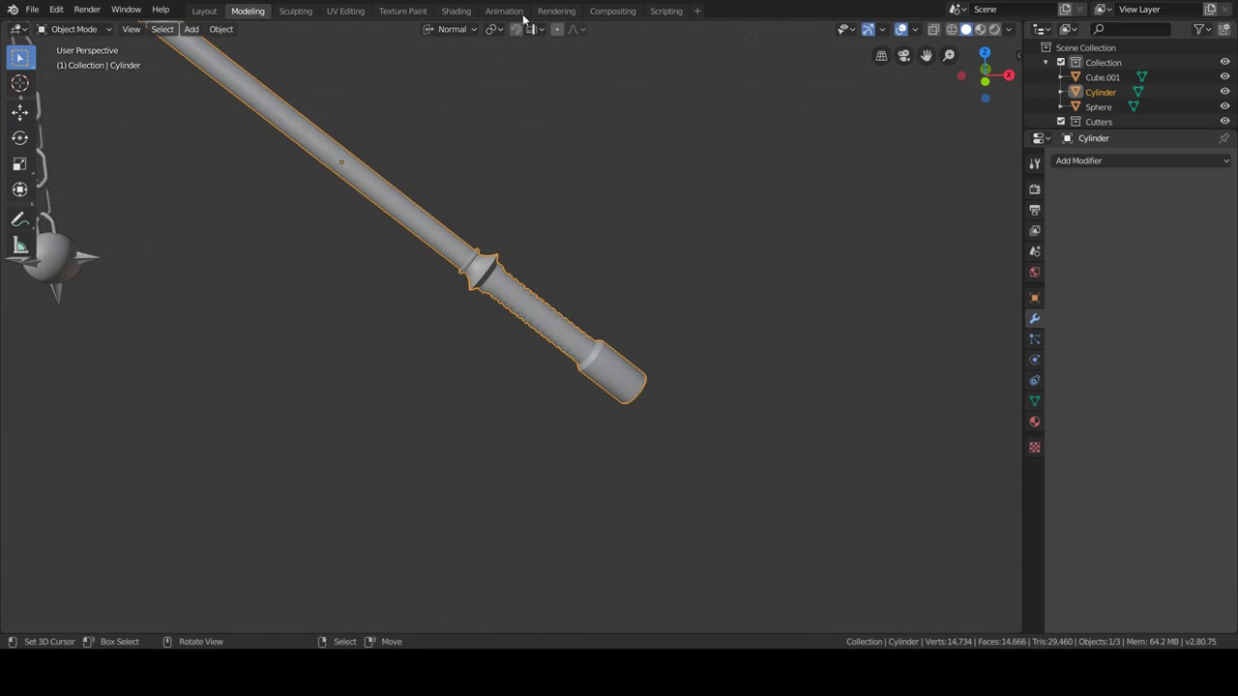
pyautogui.click(455, 11)
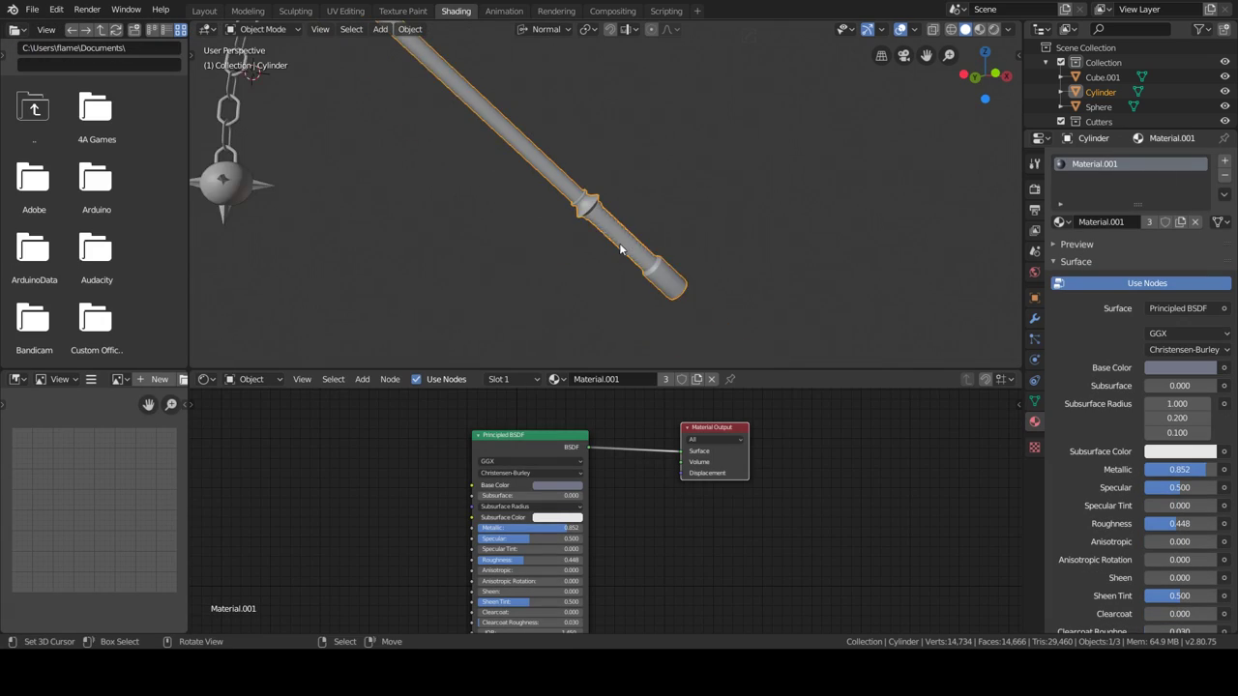
# Step: Switch to Rendered view and set the World colour to the adams_place_bridge_8k.hdr environment texture
pyautogui.click(979, 29)
pyautogui.click(994, 29)
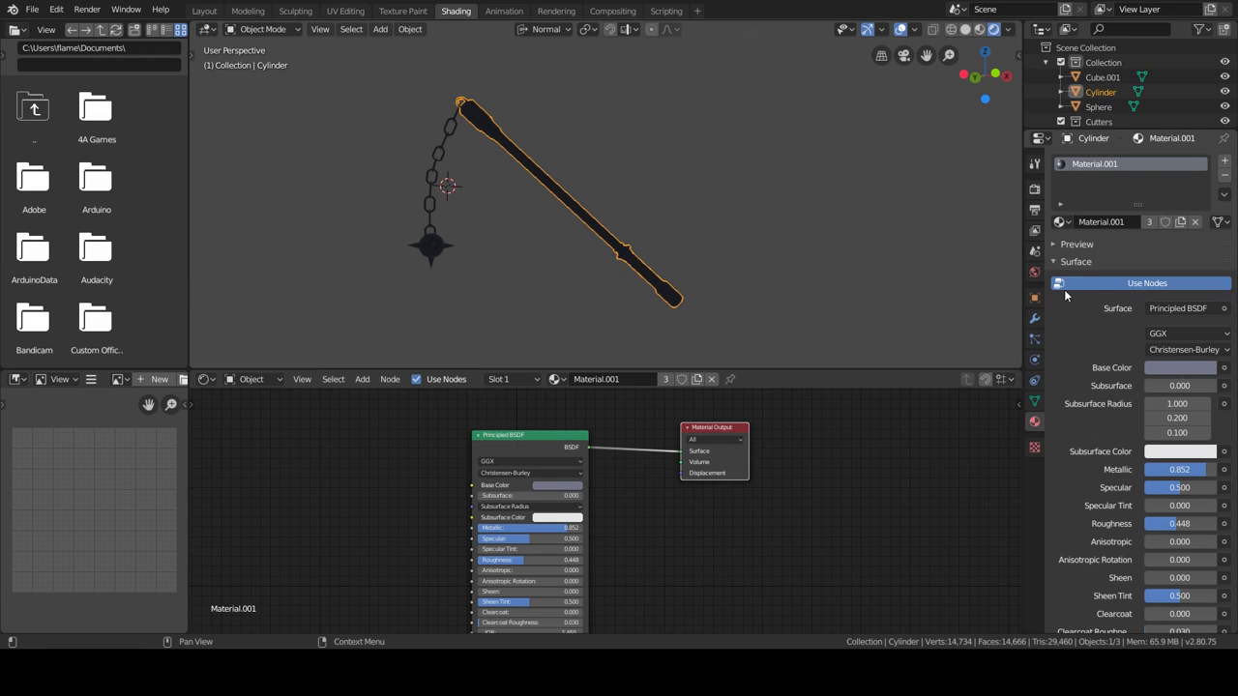
pyautogui.click(1035, 272)
pyautogui.click(1143, 254)
pyautogui.click(884, 321)
pyautogui.click(1208, 271)
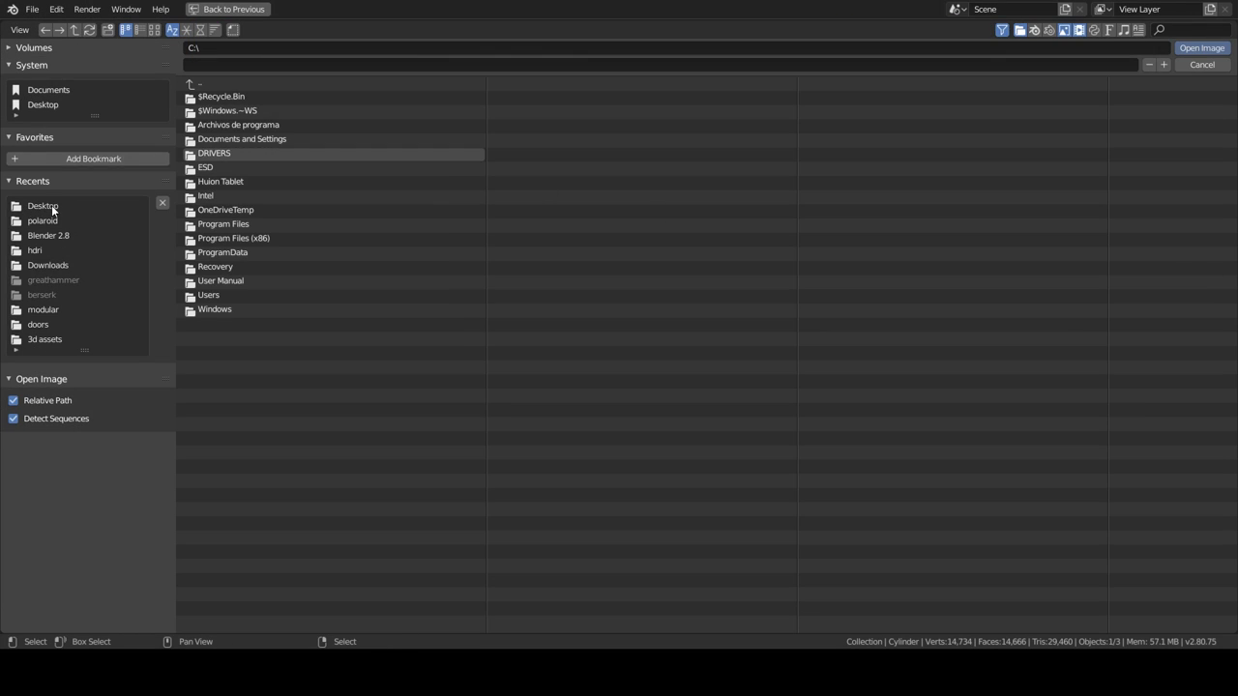
pyautogui.click(68, 250)
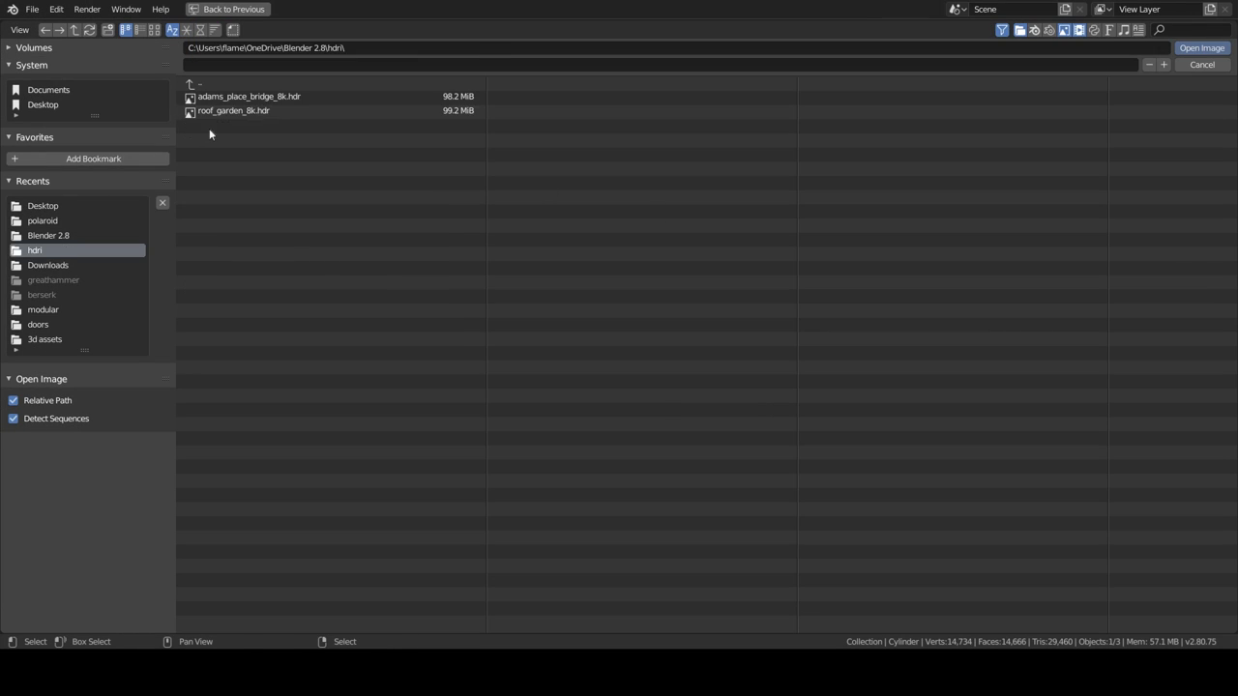
pyautogui.click(1197, 48)
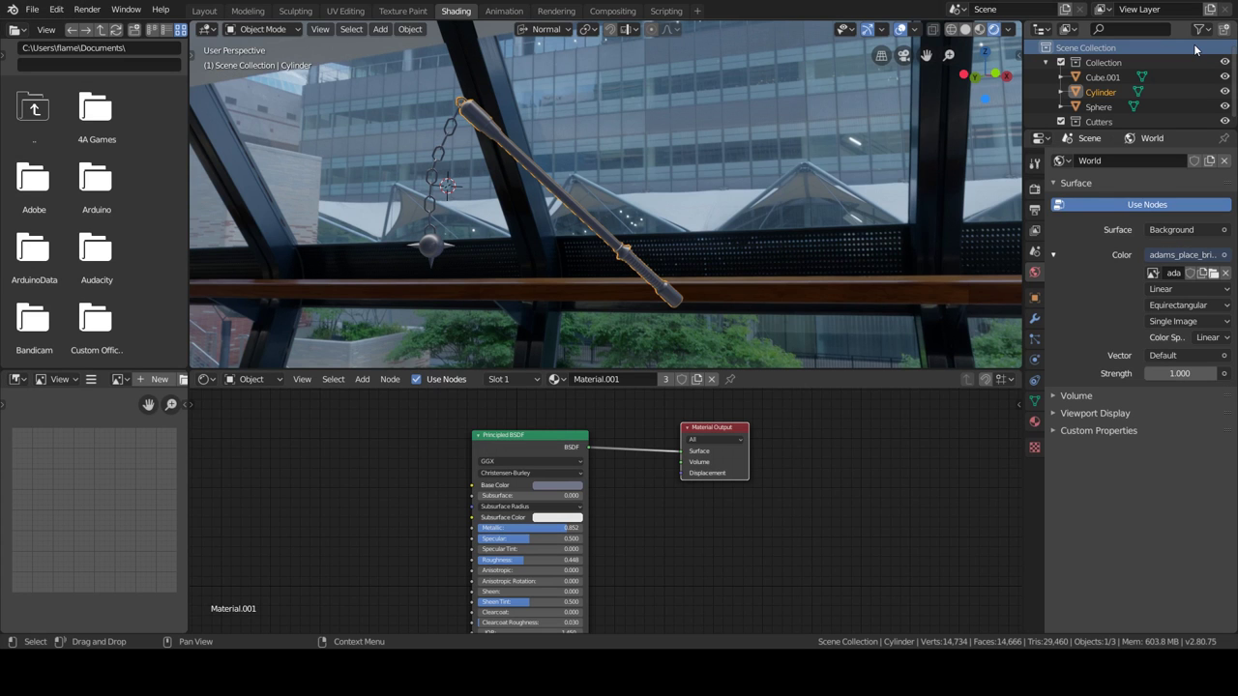
pyautogui.moveTo(620, 250)
pyautogui.mouseDown(button='middle')
pyautogui.moveTo(680, 289)
pyautogui.moveTo(590, 289)
pyautogui.moveTo(553, 266)
pyautogui.moveTo(226, 255)
pyautogui.moveTo(738, 275)
pyautogui.moveTo(753, 216)
pyautogui.moveTo(656, 190)
pyautogui.moveTo(555, 221)
pyautogui.moveTo(542, 266)
pyautogui.mouseUp(button='middle')
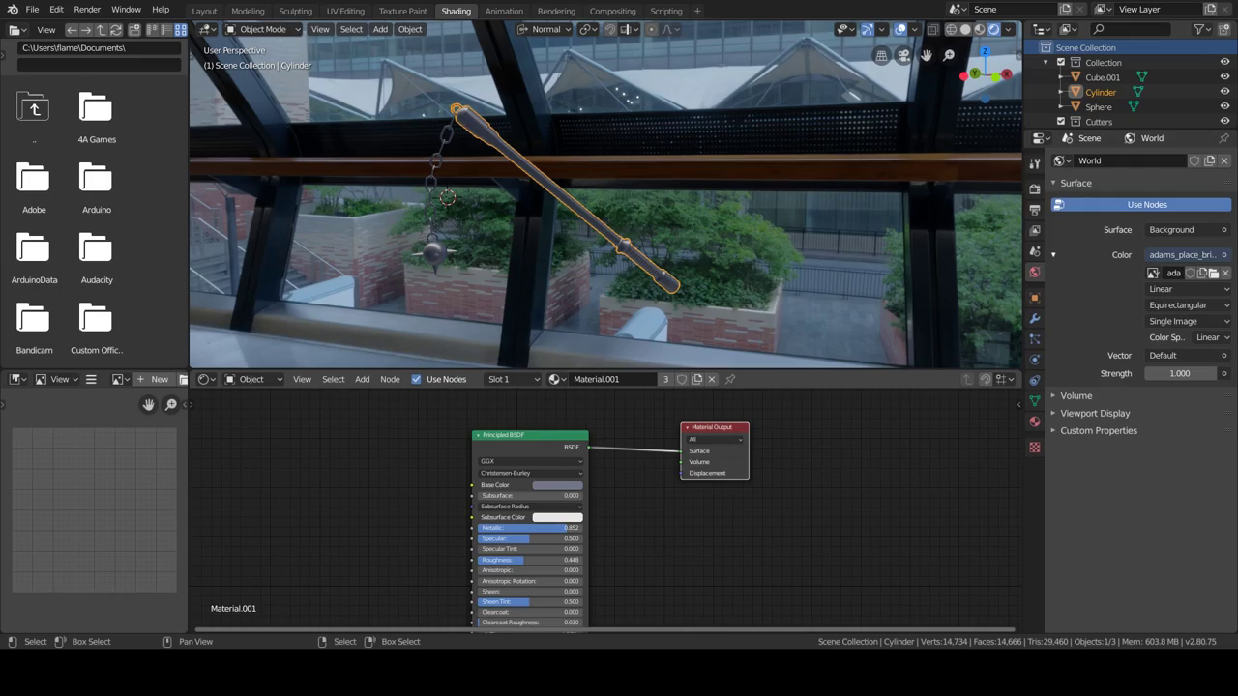